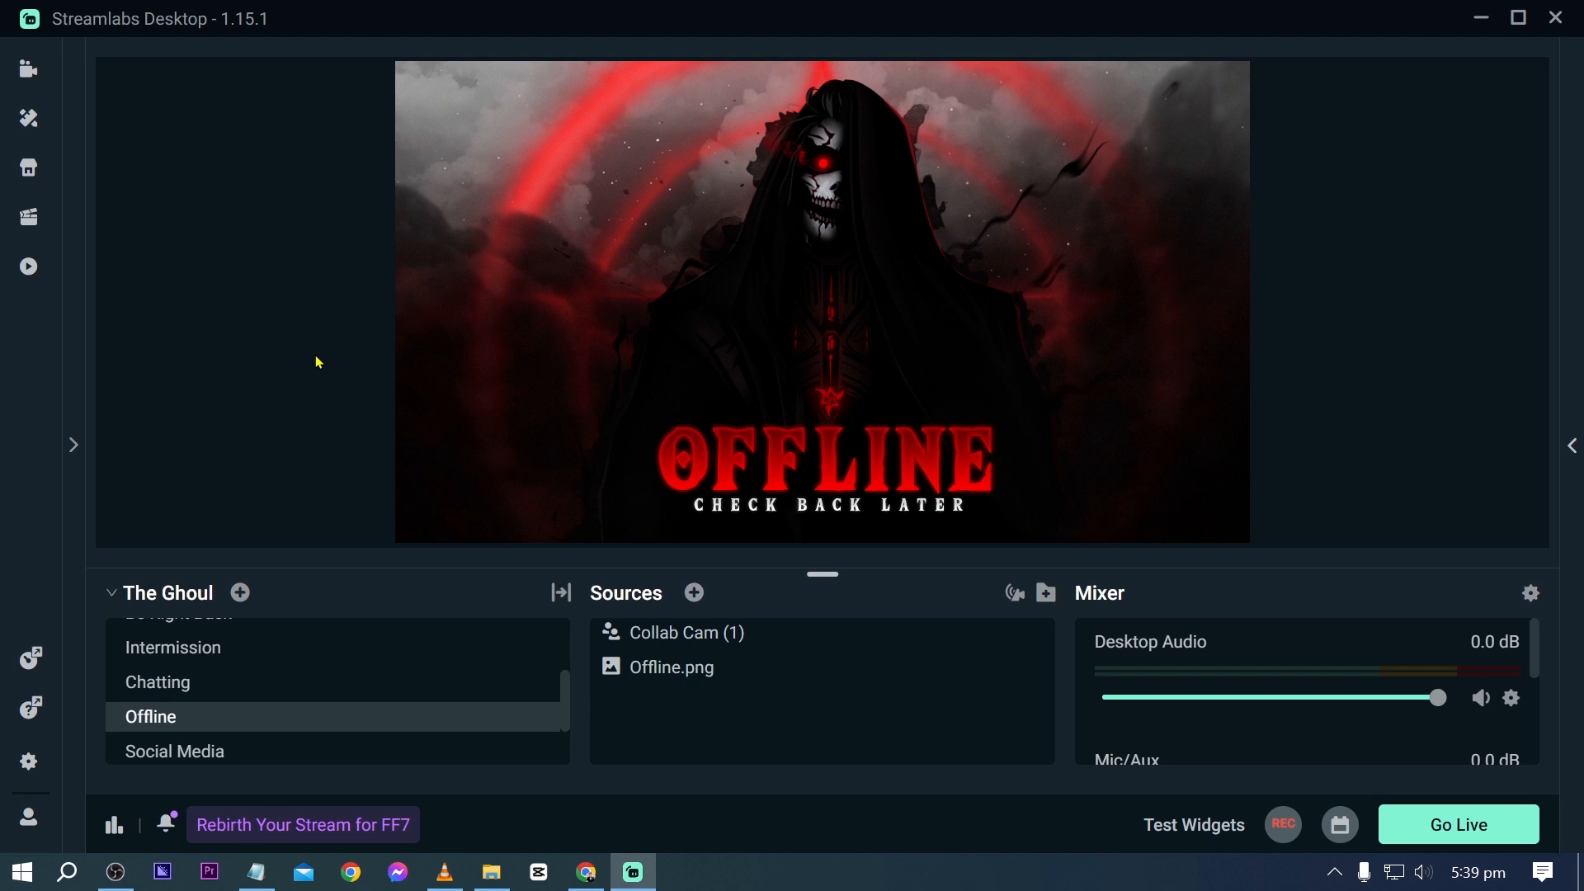
- Activate the Live Scene in The Ghoul collection and look through the remaining scenes
scroll(334, 649, "up", 2)
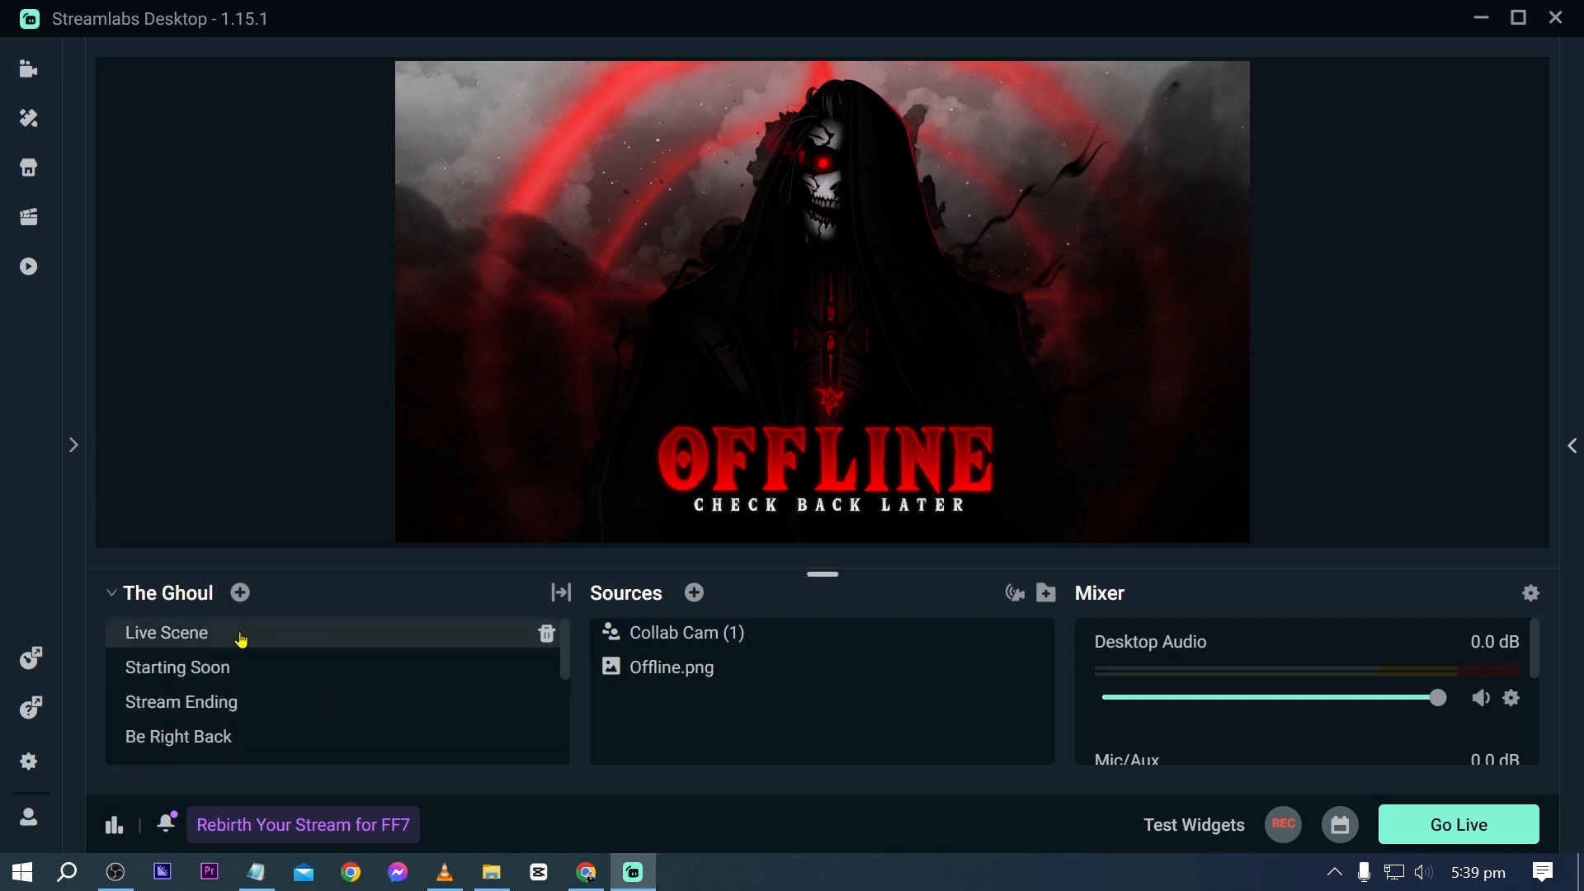
left_click(240, 640)
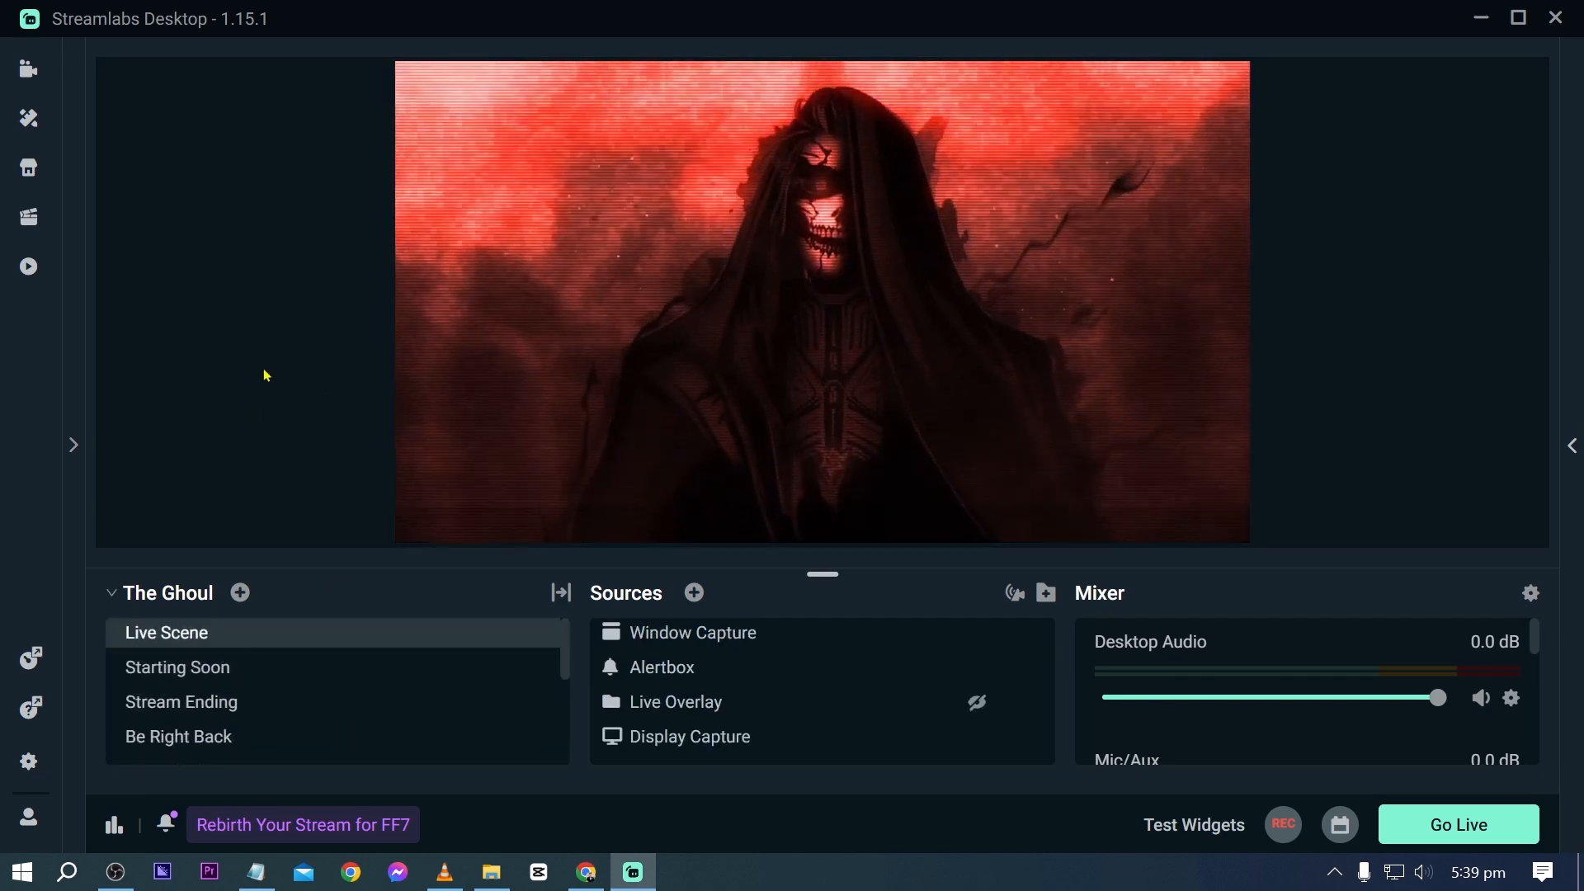
scroll(256, 672, "down", 1)
scroll(256, 672, "down", 1)
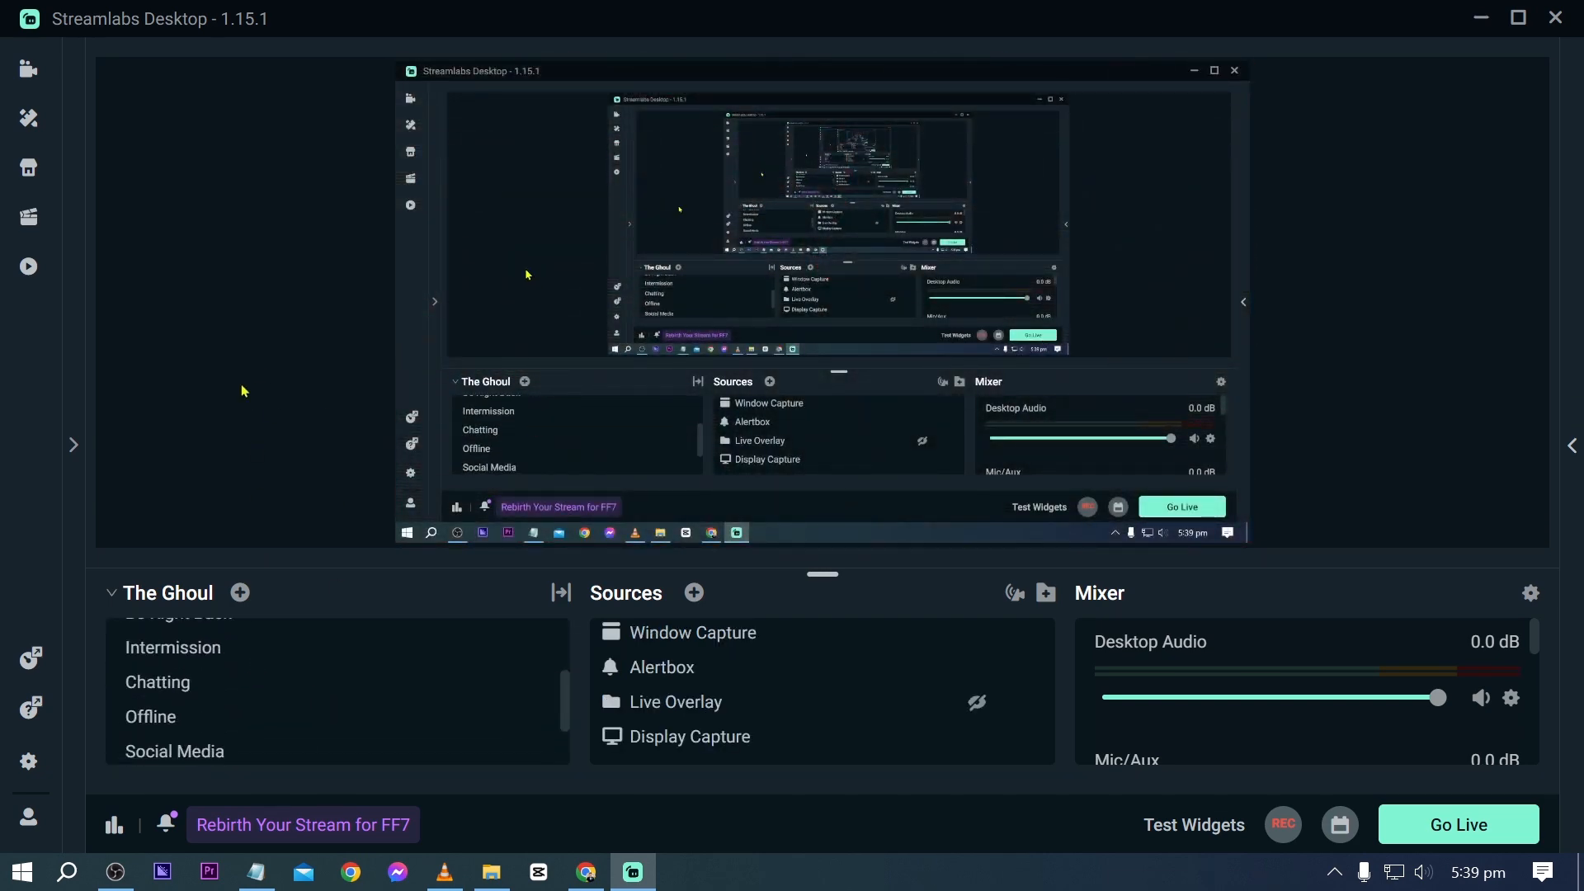
- Switch to Canva in Chrome and search its templates for "stream overlay"
left_click(584, 872)
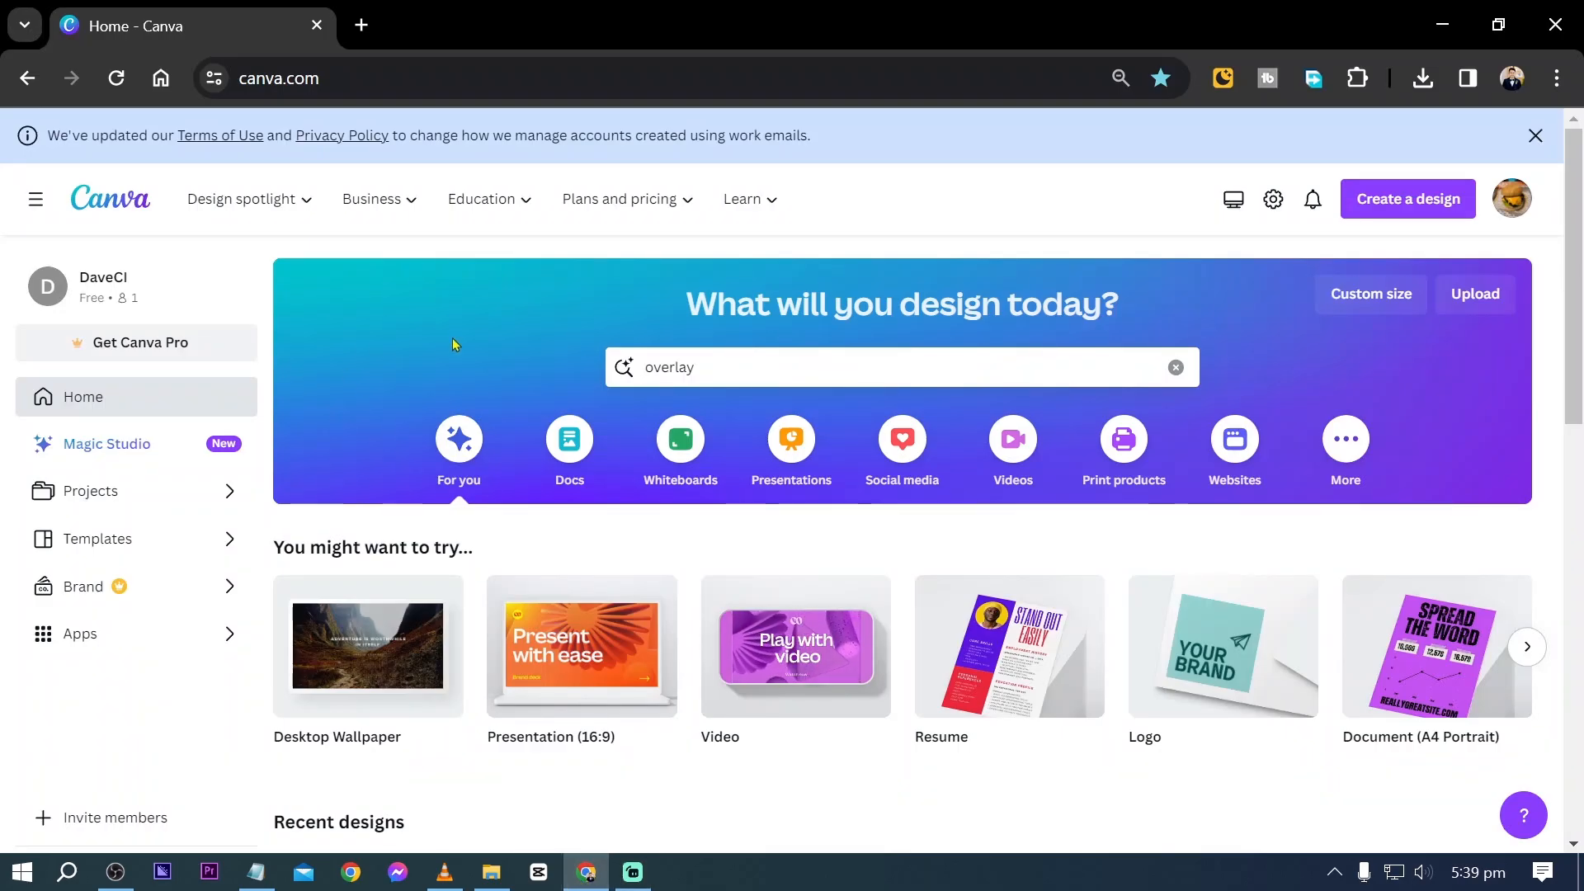
key("ctrl+a")
type("stream c")
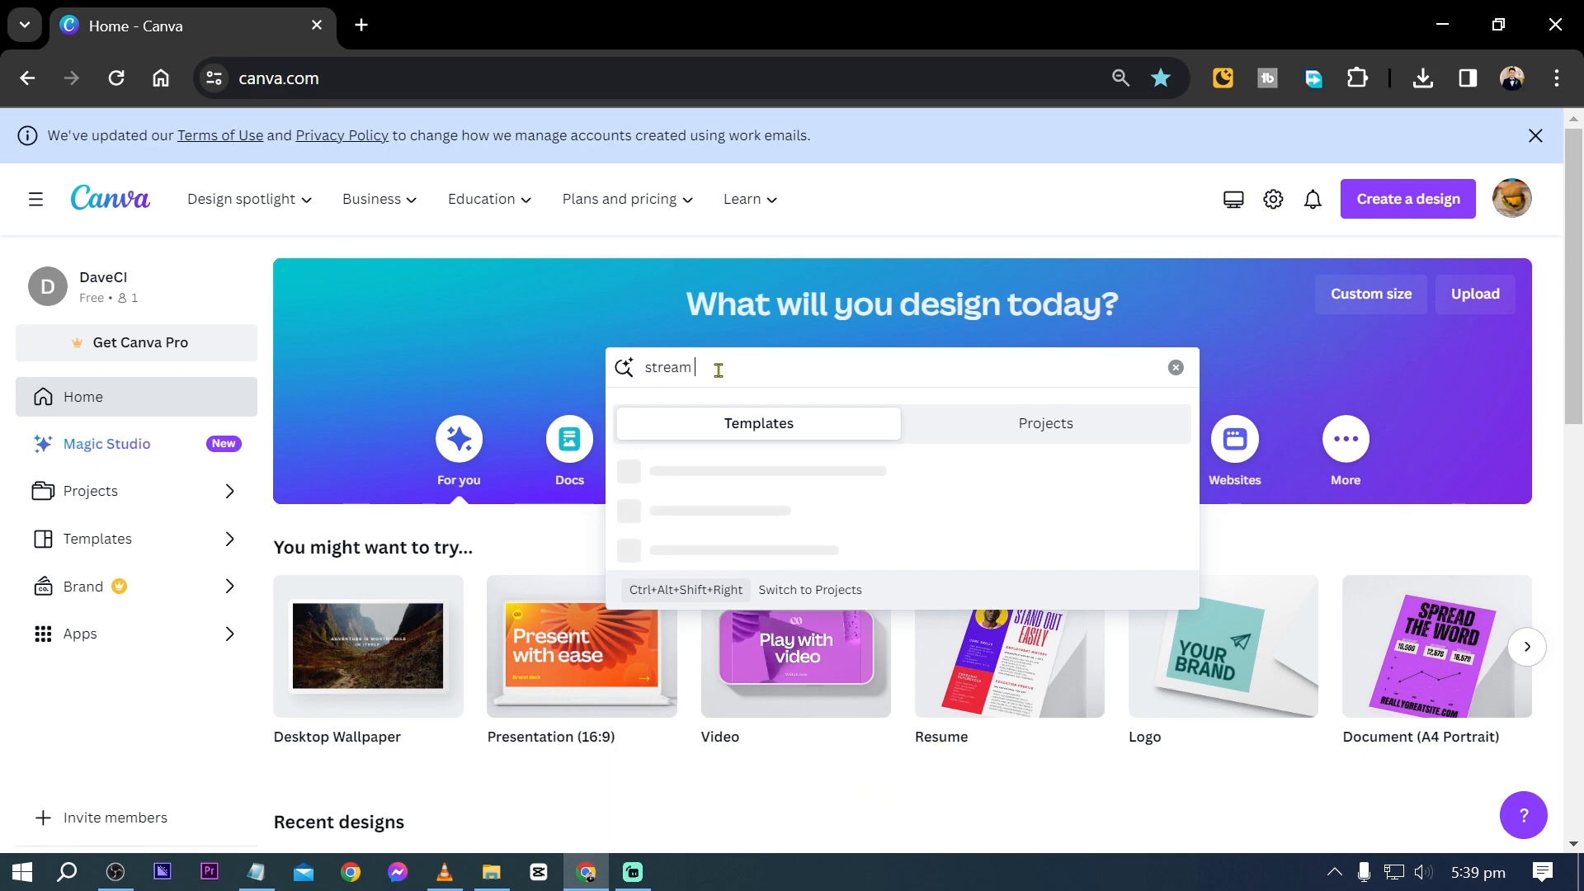
type("verlay")
key("Return")
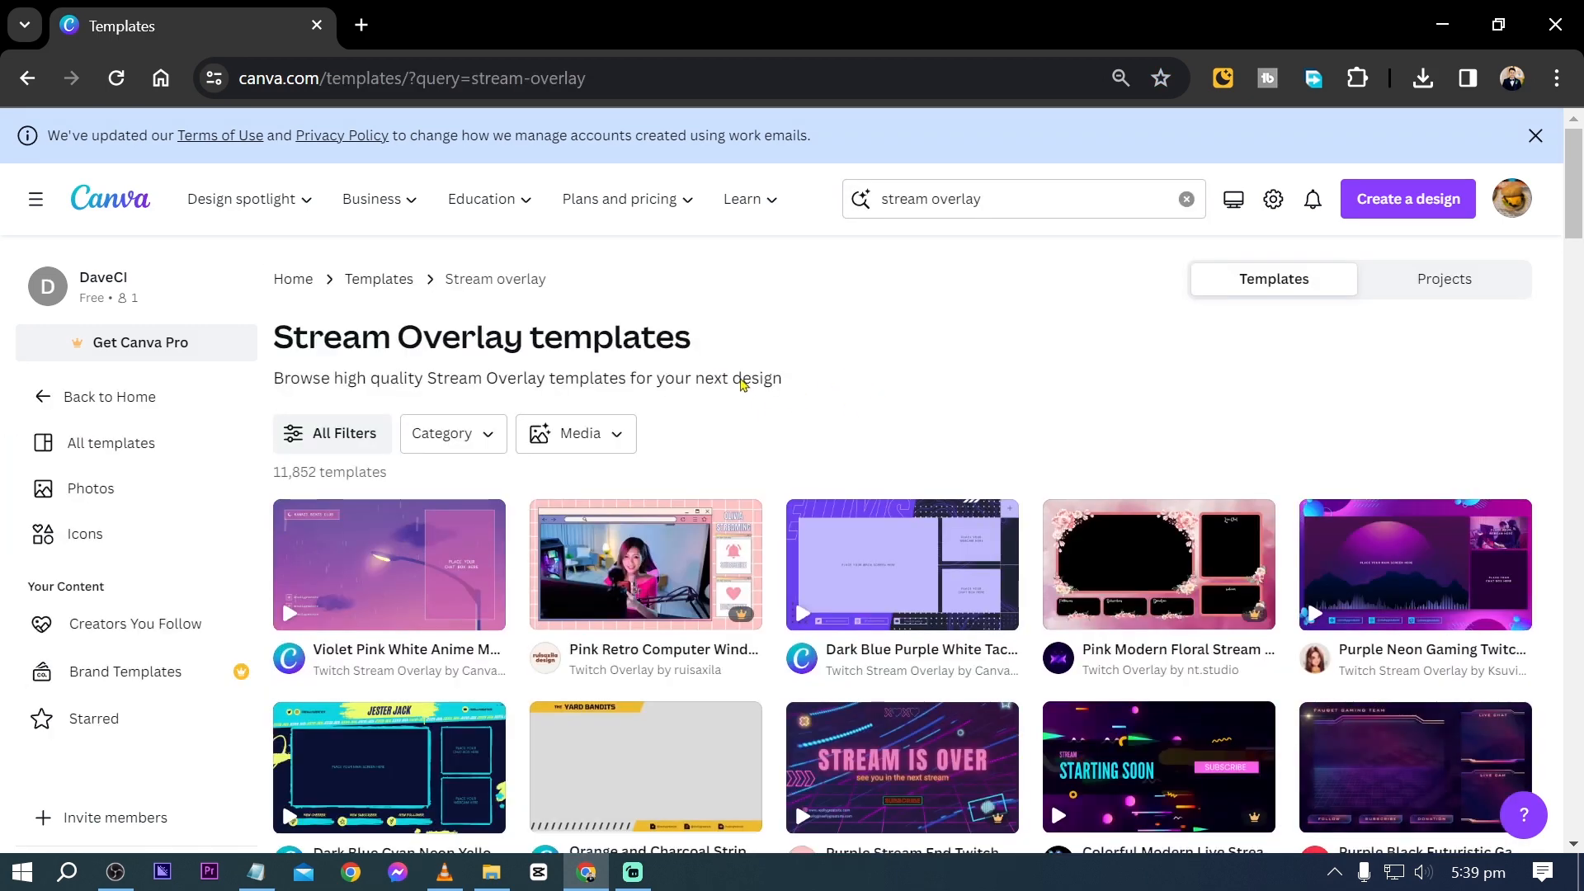
- Browse the overlay templates and open the Dark Blue Cyan Neon Yellow Grunge Gaming Twitch Stream Overlay for customizing
scroll(742, 383, "down", 5)
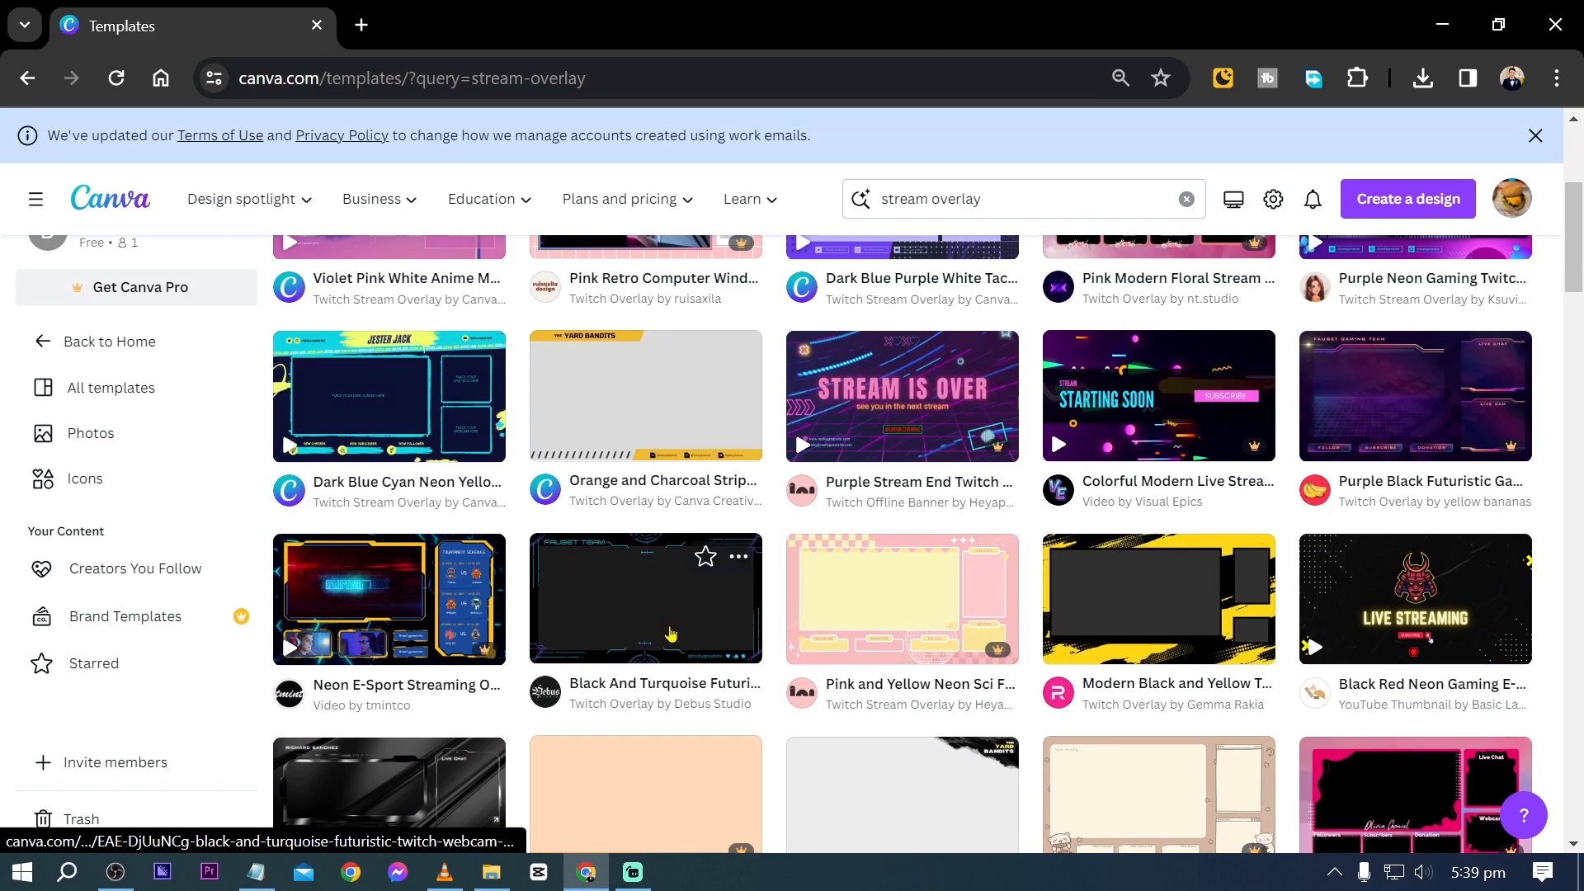
scroll(723, 569, "down", 1)
scroll(723, 570, "down", 2)
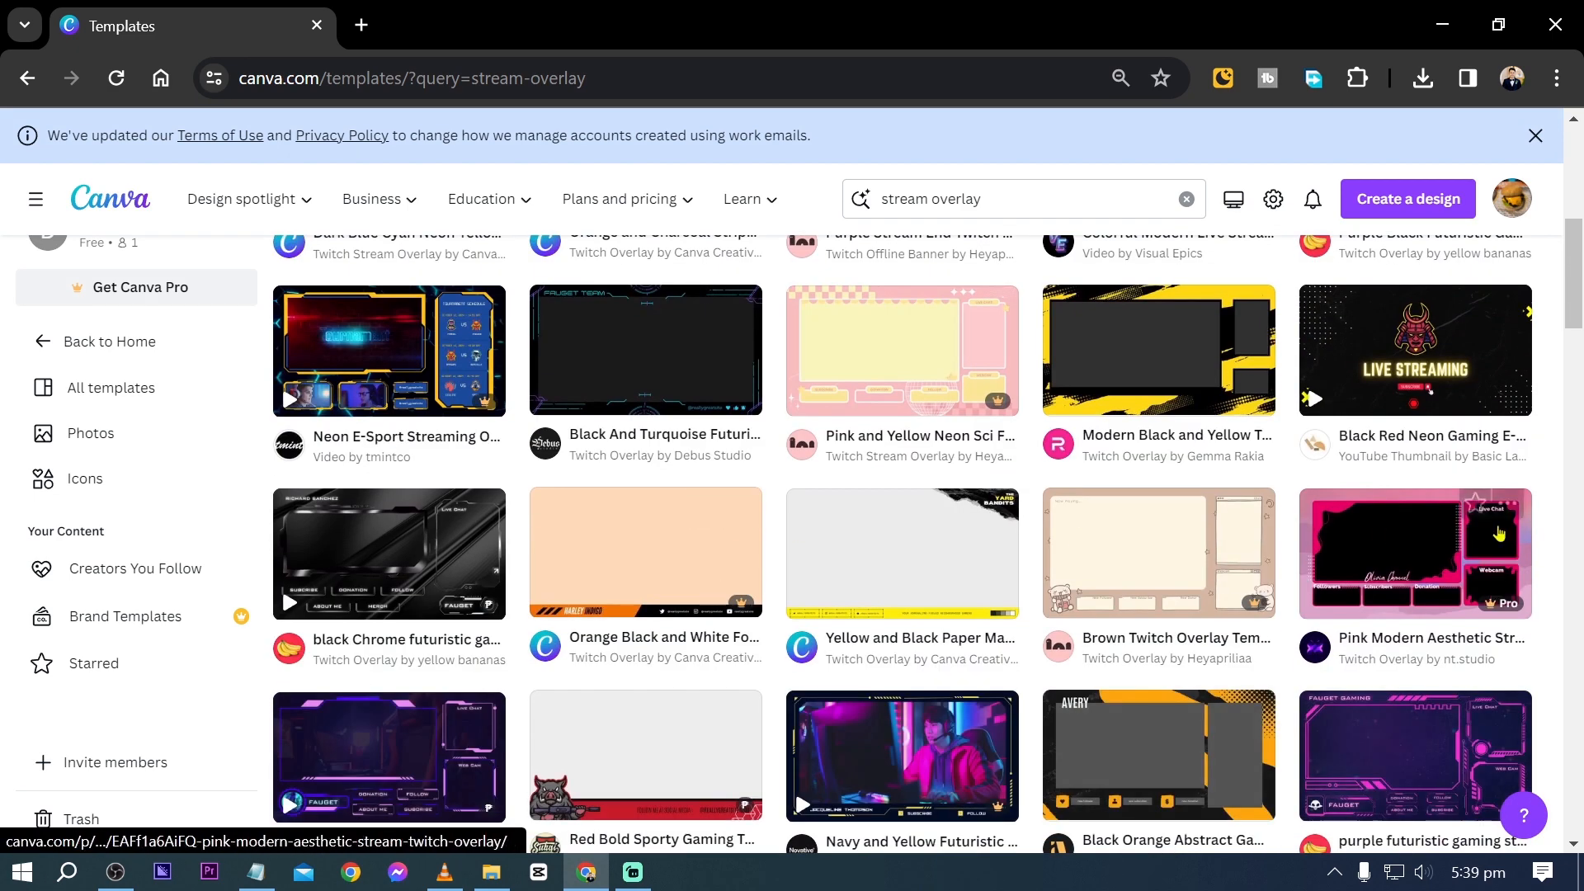
scroll(363, 404, "up", 3)
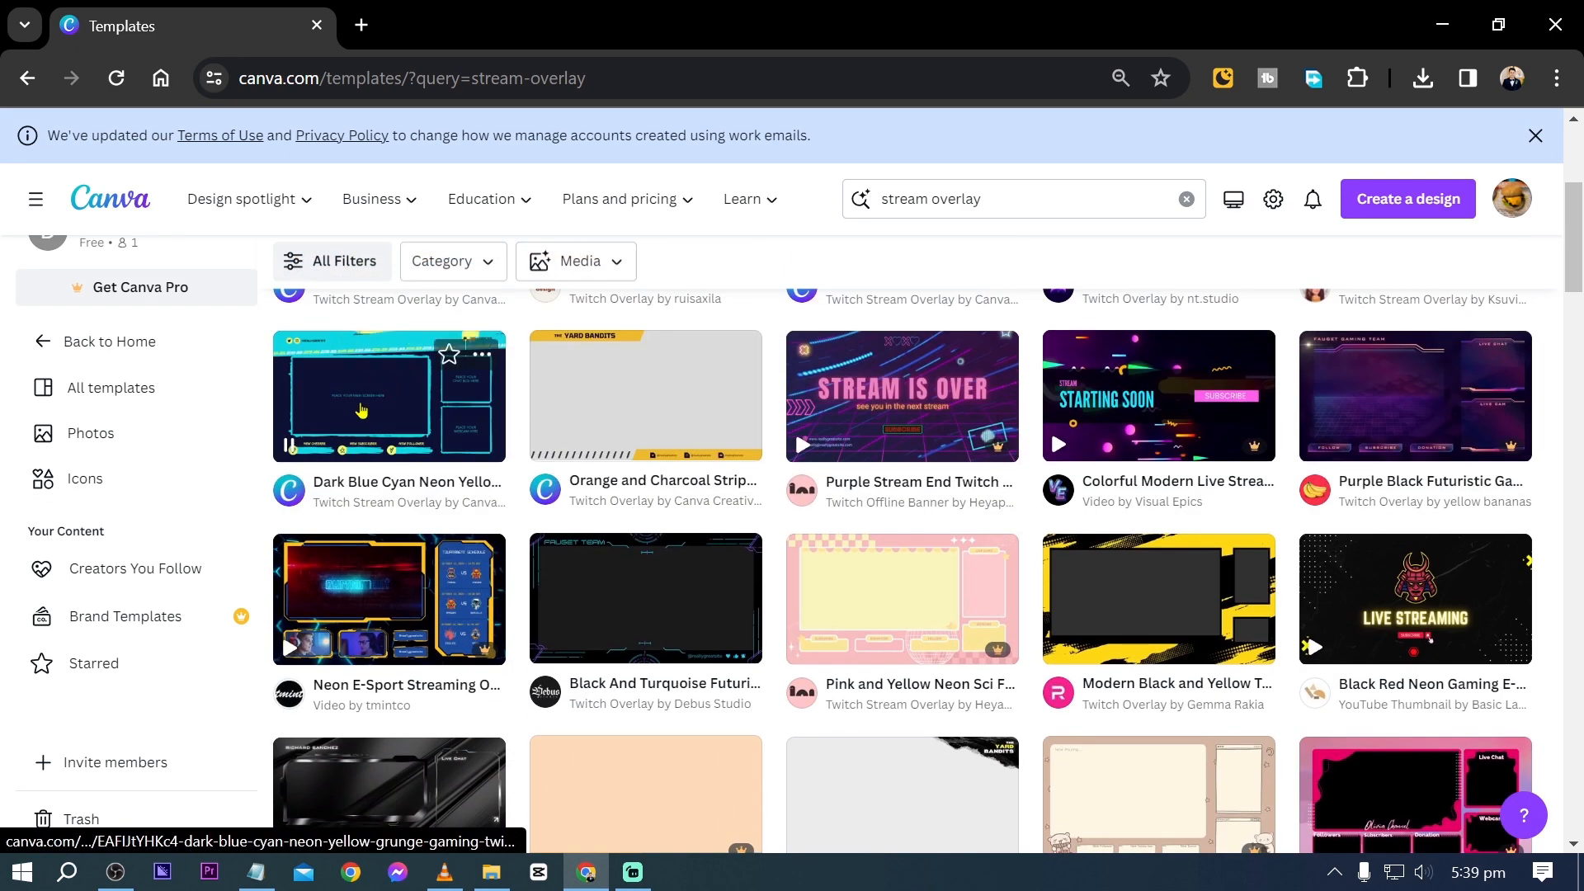
left_click(361, 407)
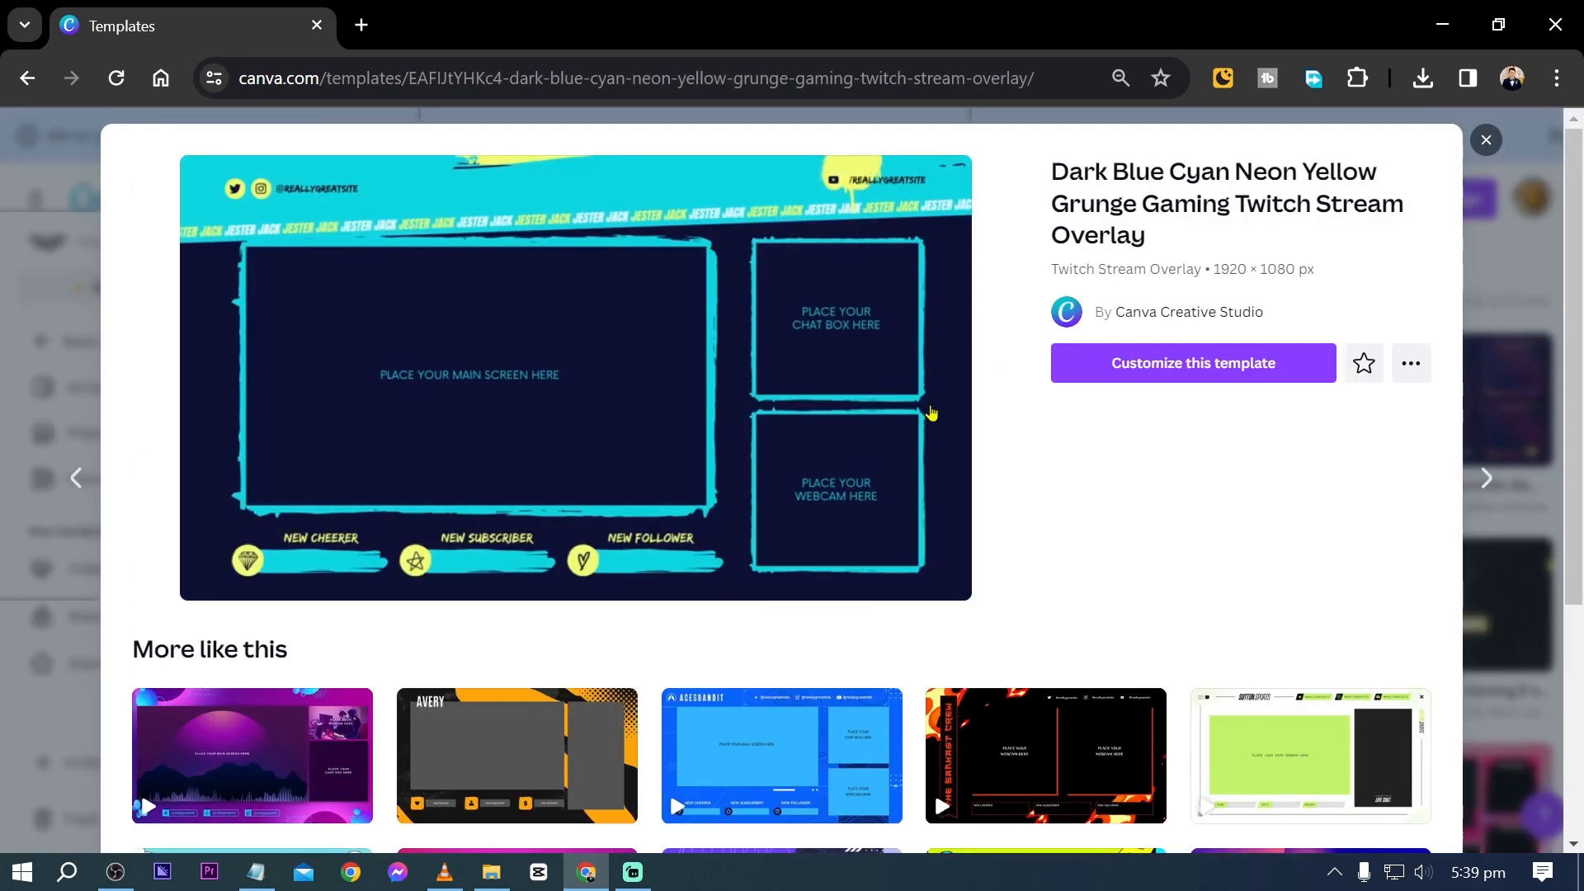
left_click(1153, 370)
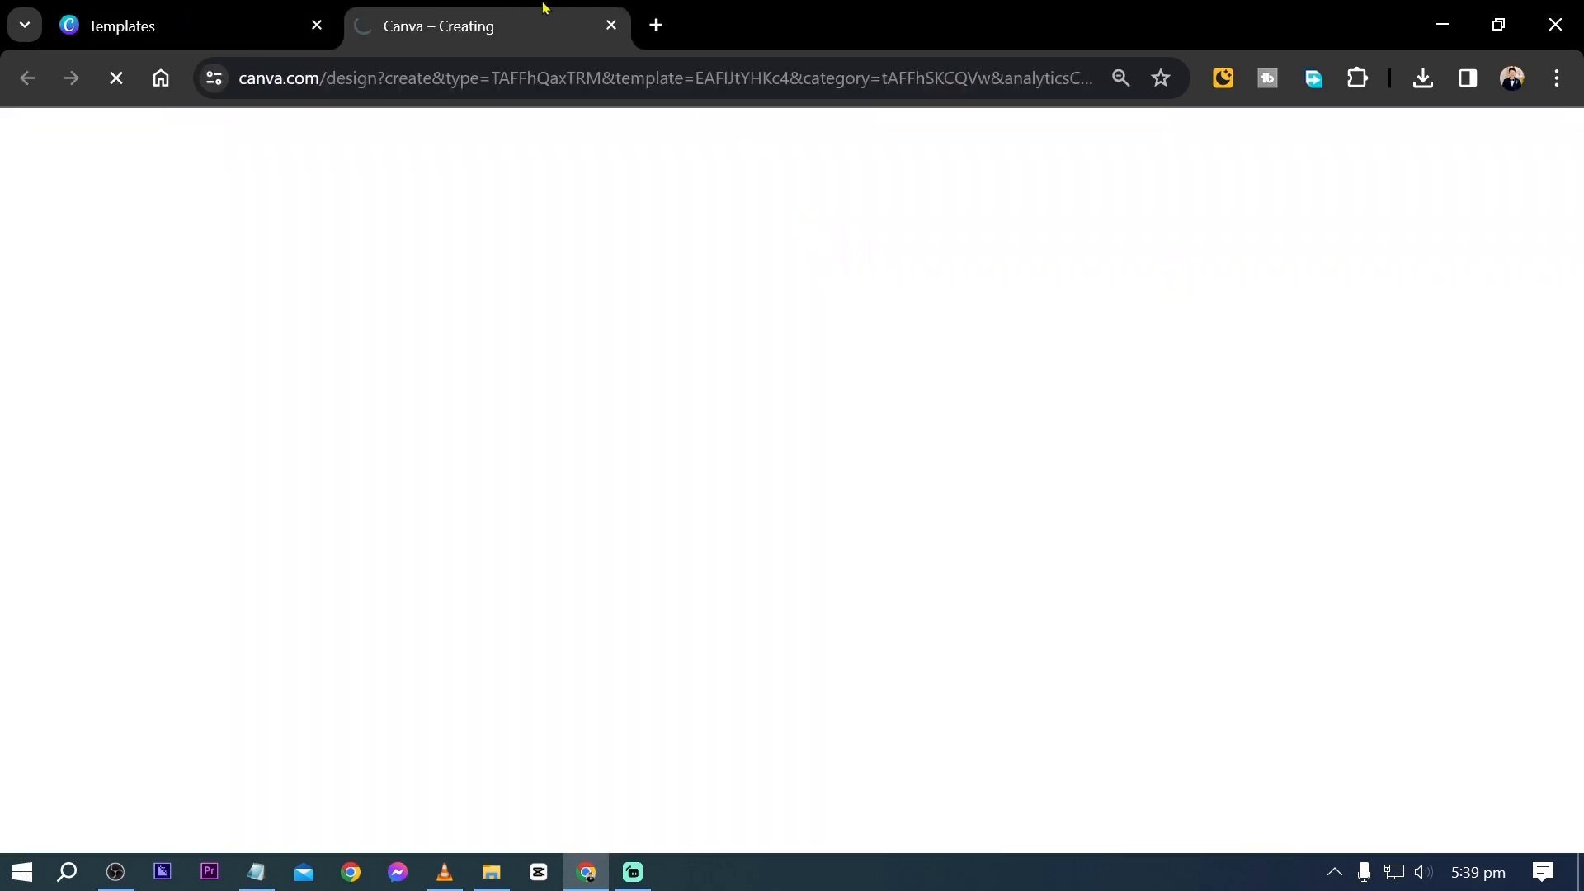
- Glance over the similar templates, return to the new overlay design and collapse its templates side panel
left_click(264, 25)
scroll(597, 475, "down", 6)
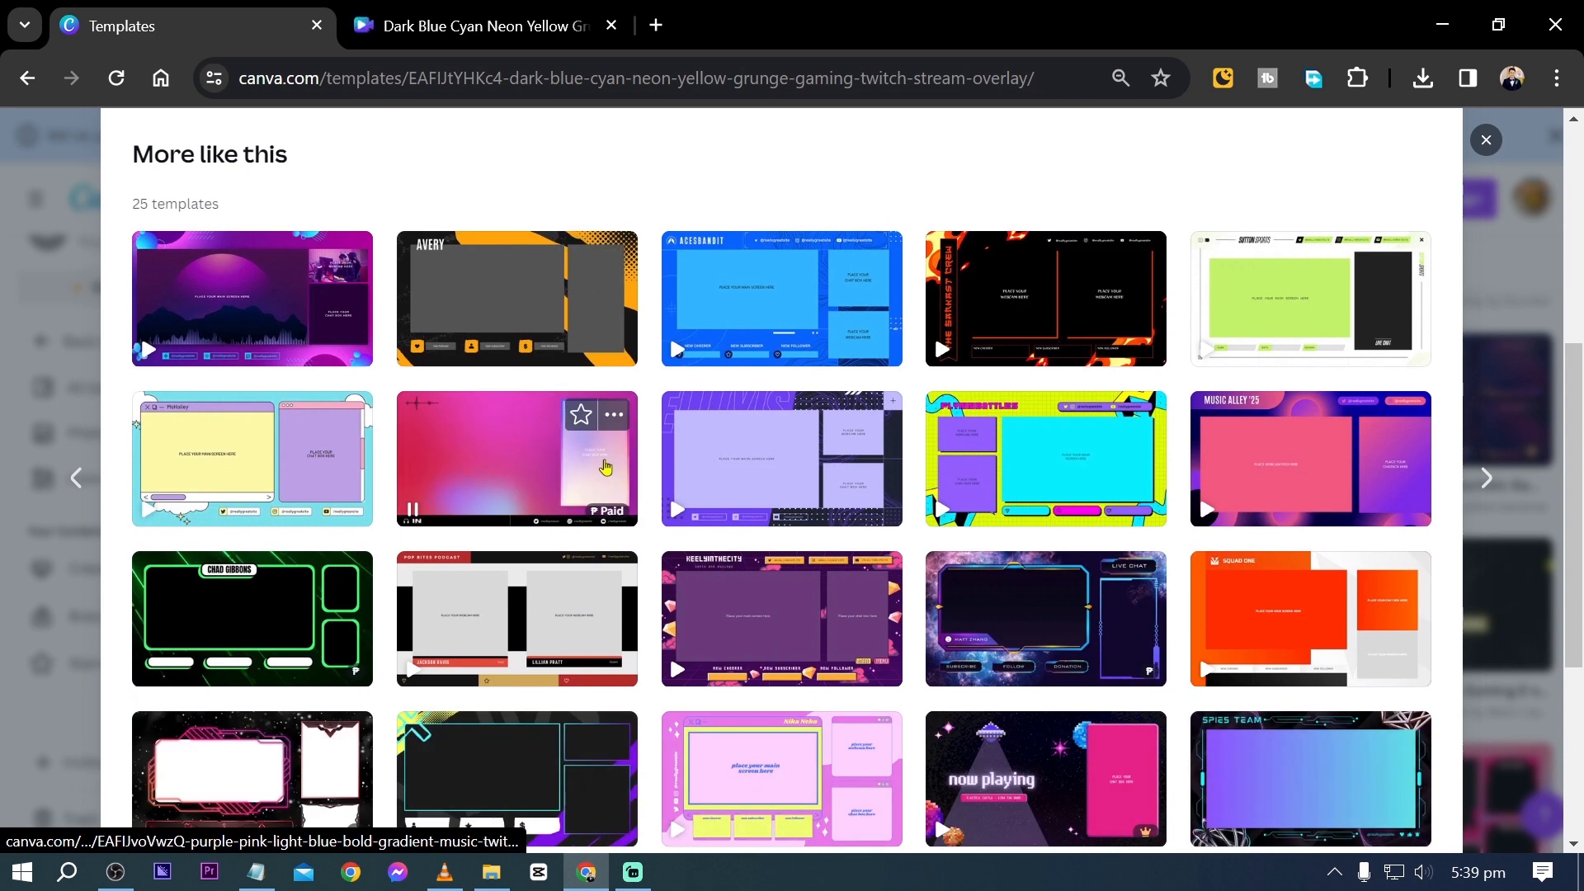
scroll(603, 465, "up", 6)
key("ctrl+Tab")
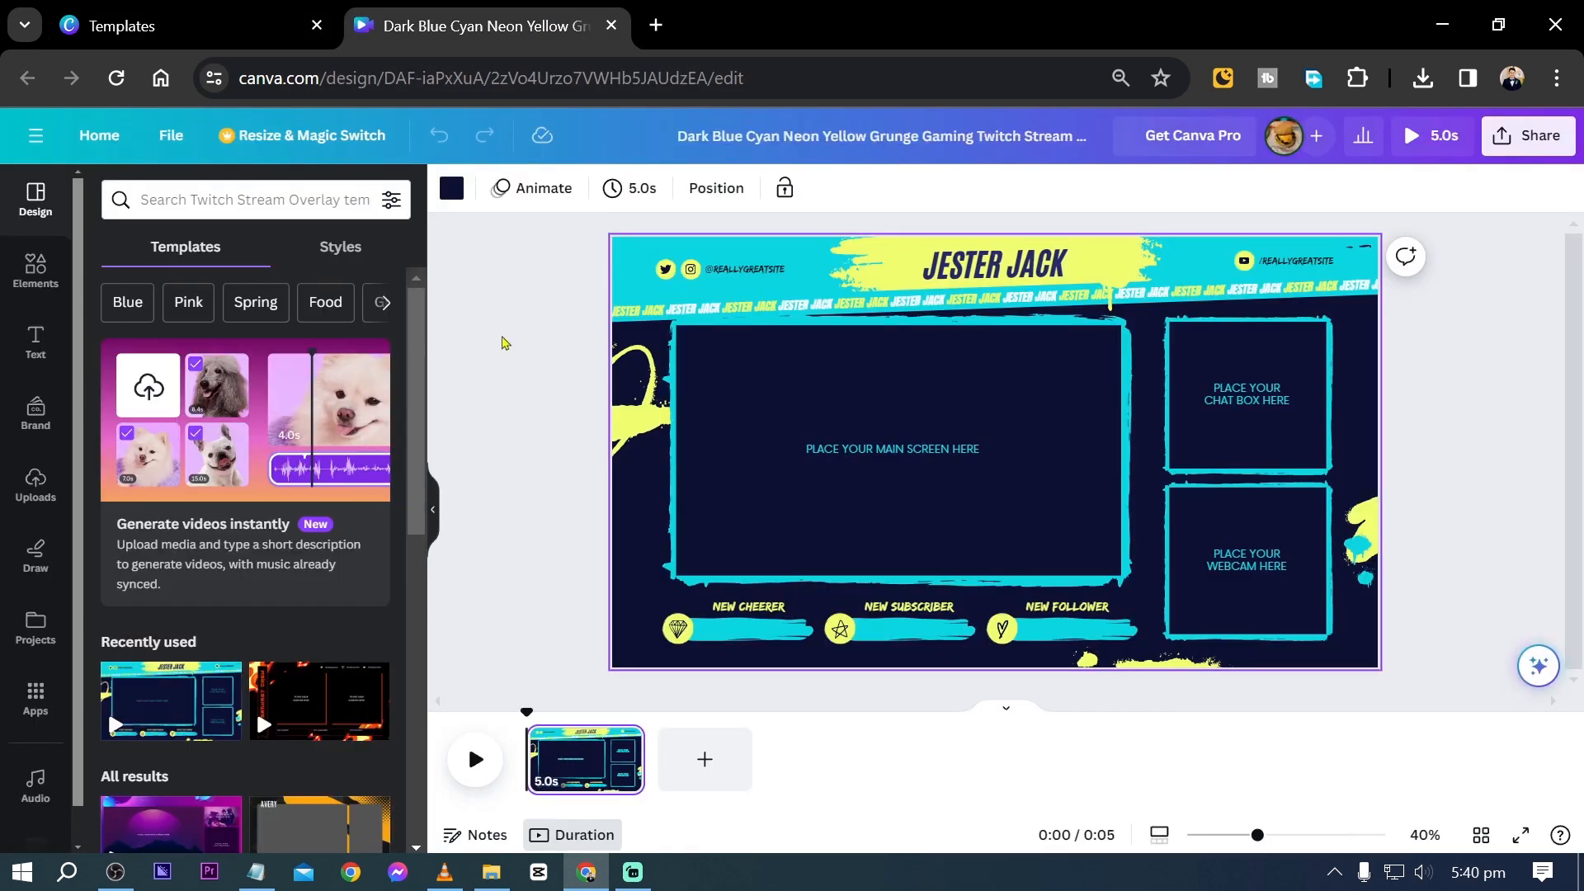
left_click(505, 342)
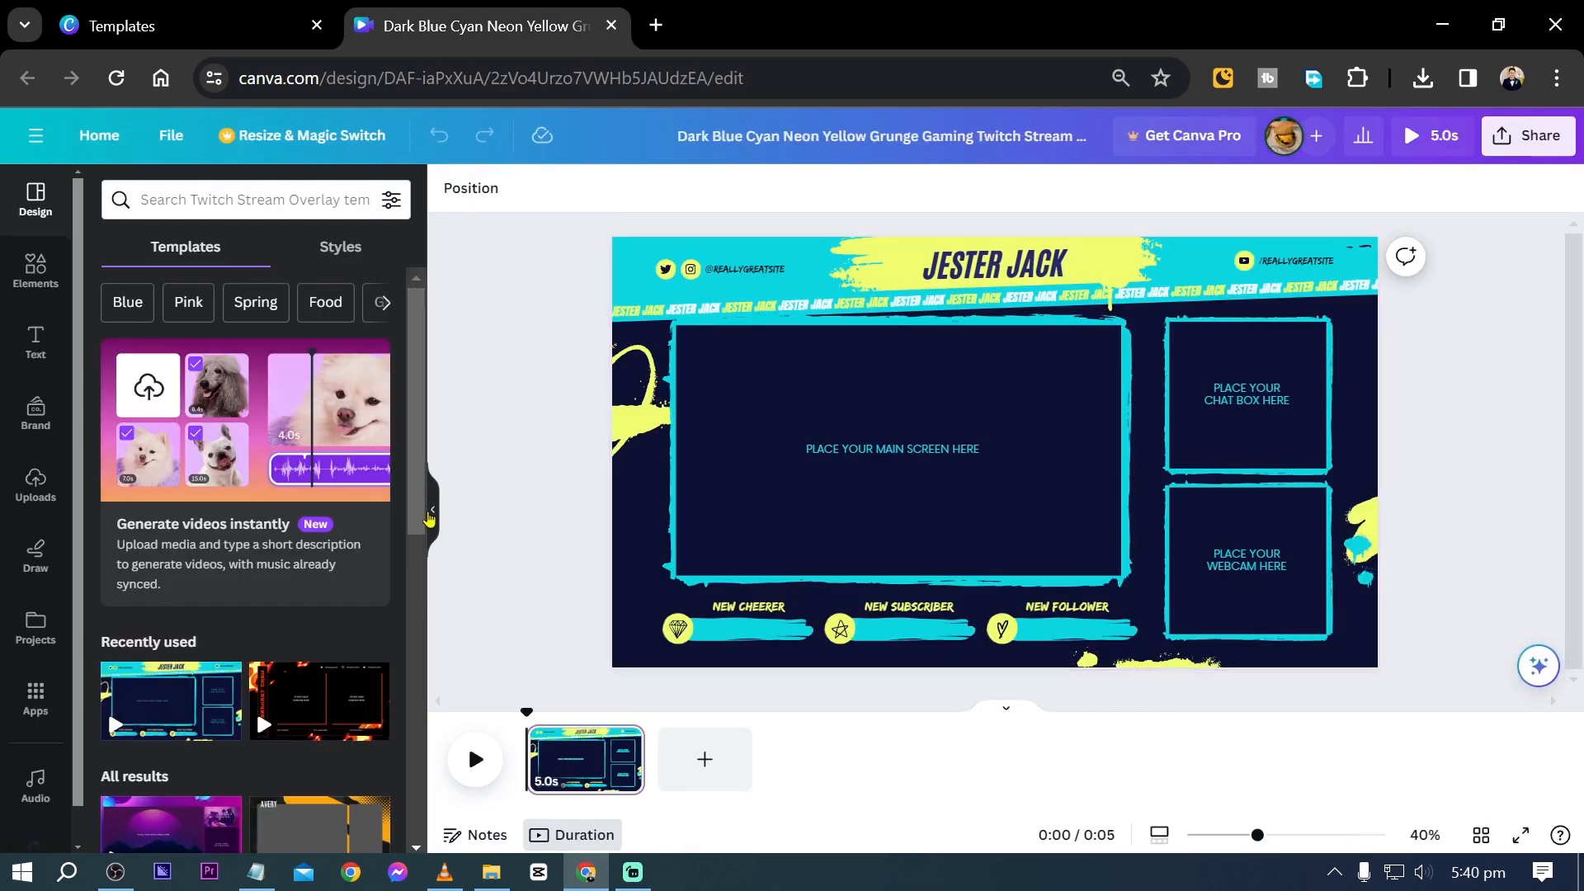
left_click(430, 512)
left_click(453, 541)
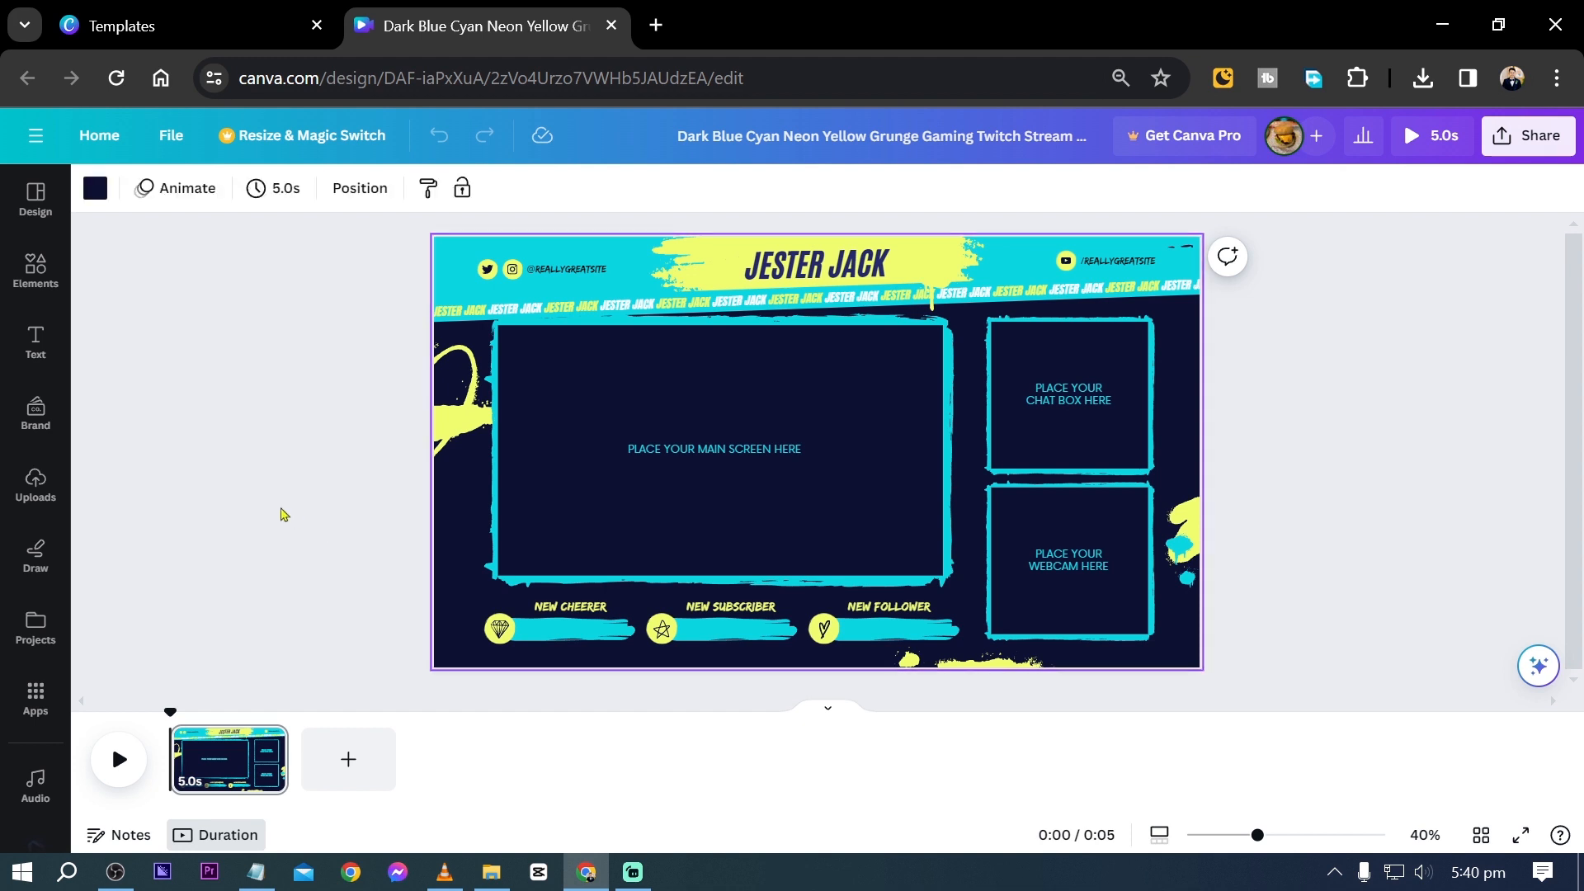
- Change the overlay's page background from the document colors to black
left_click(512, 424)
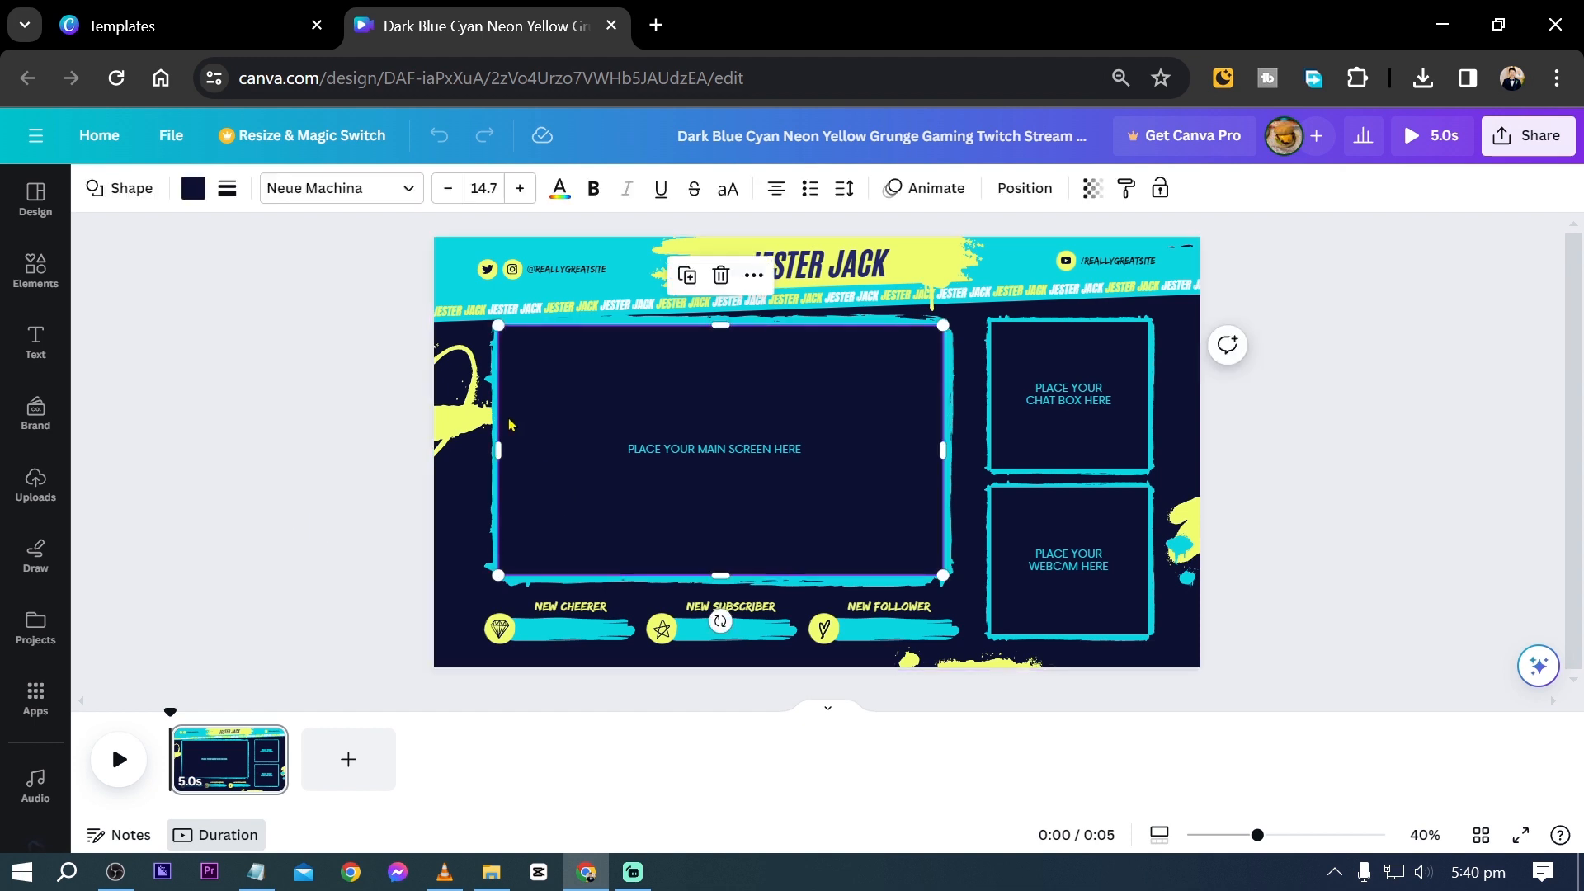
left_click(462, 562)
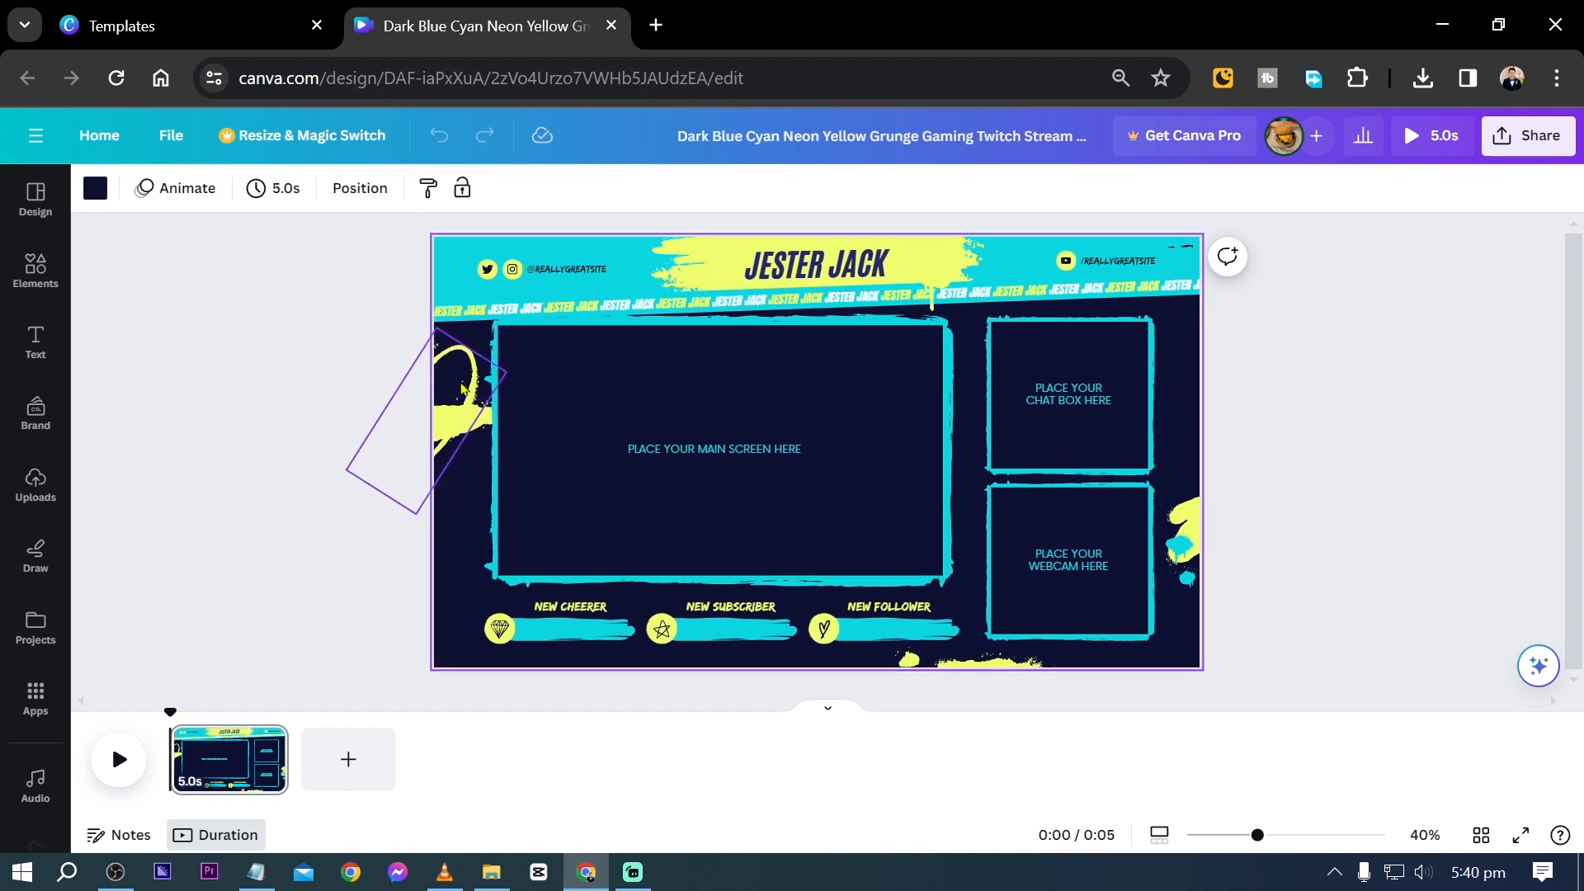
left_click(95, 189)
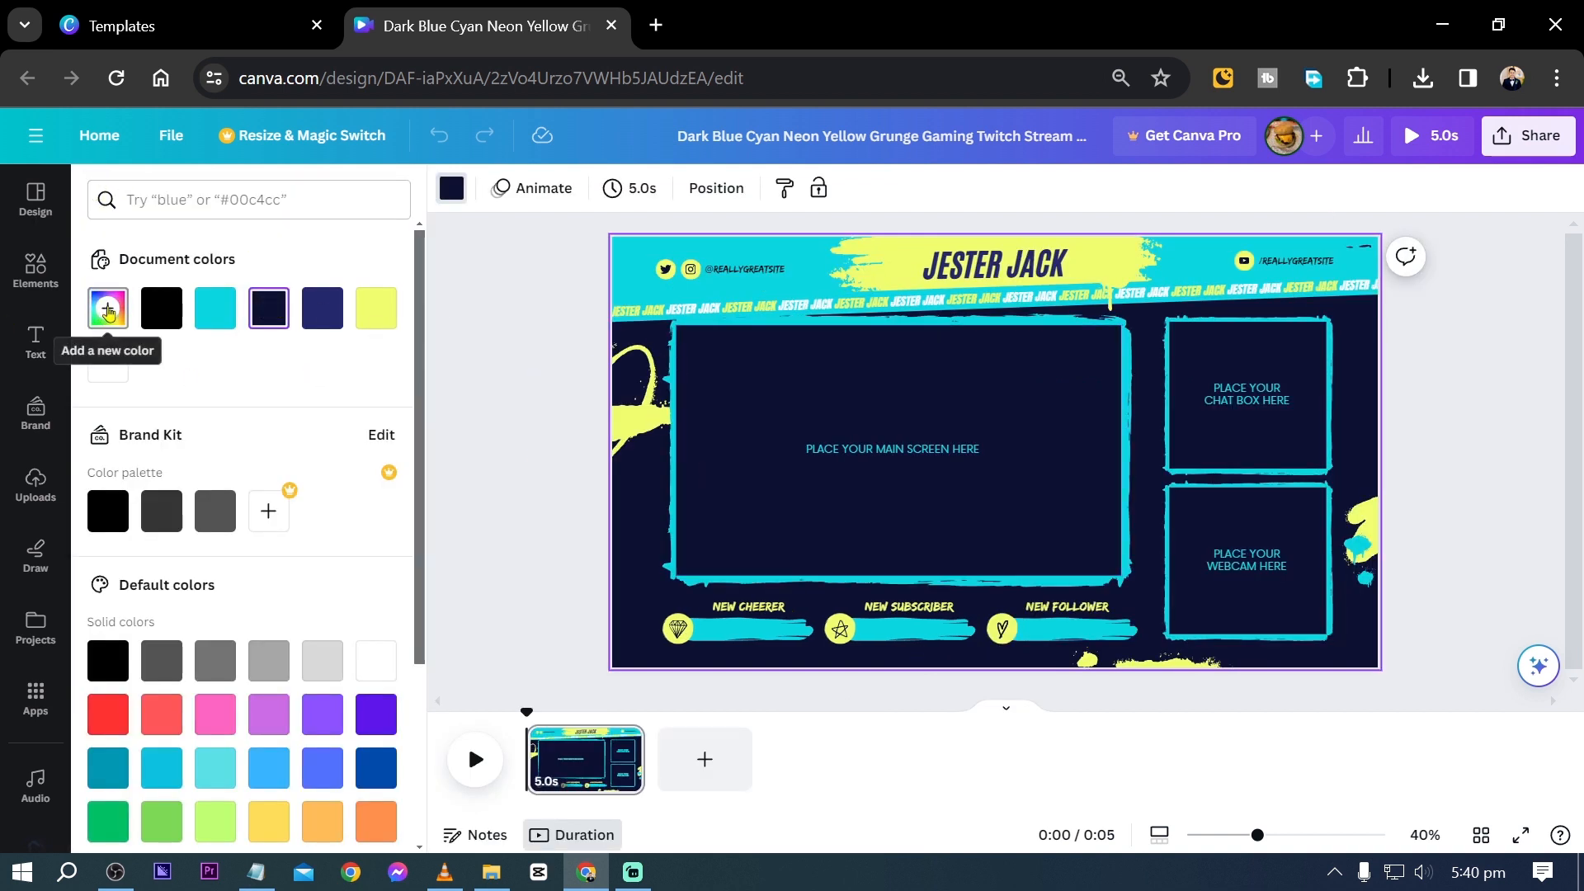
left_click(107, 308)
left_click(161, 308)
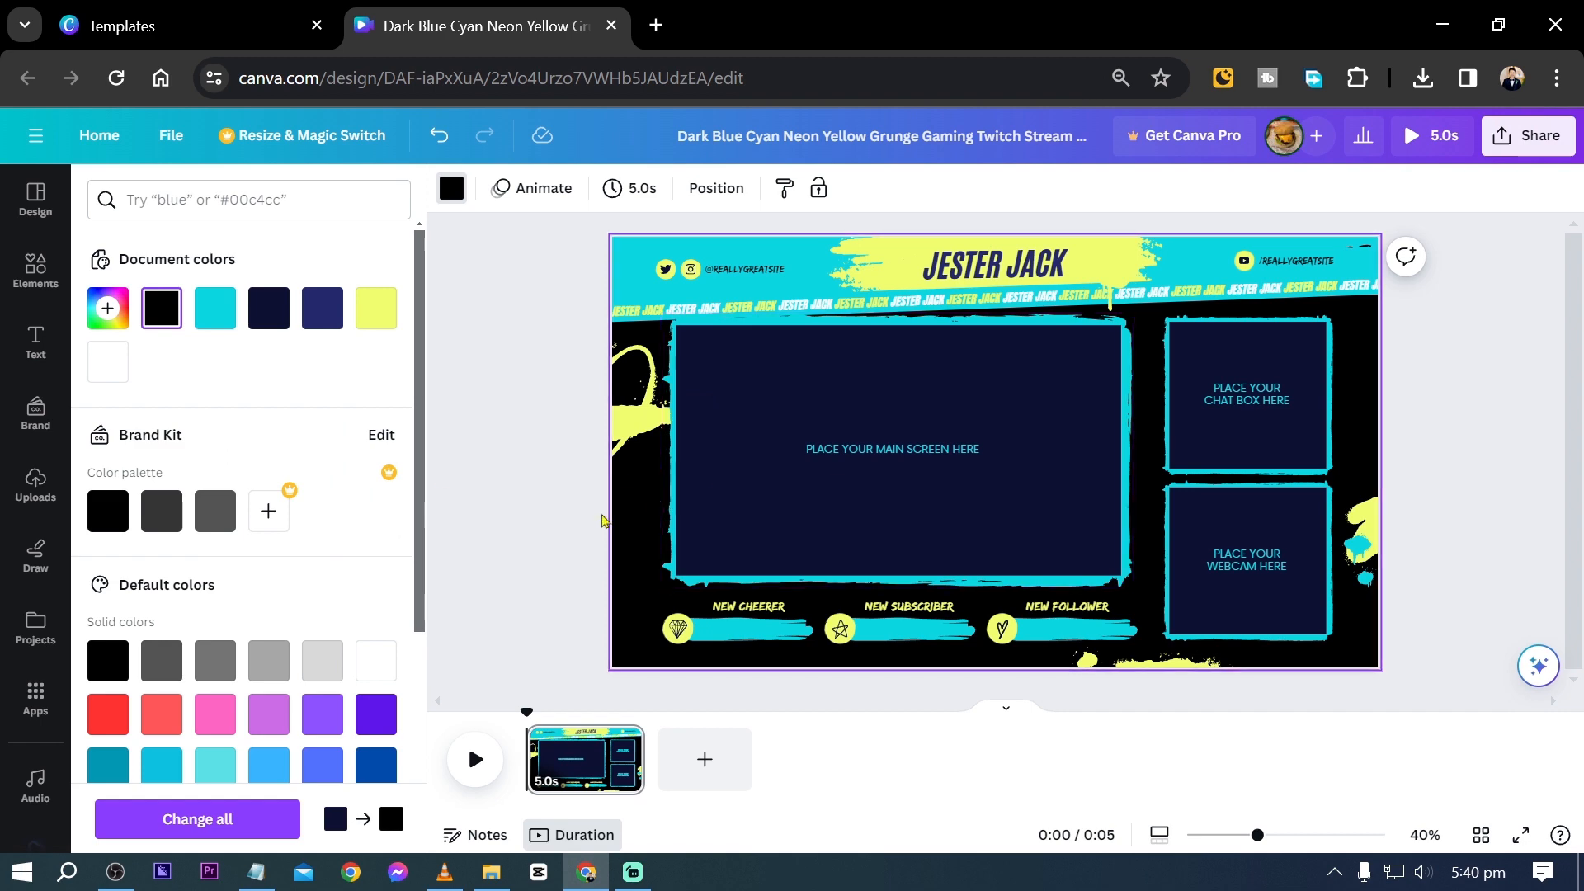
left_click(452, 452)
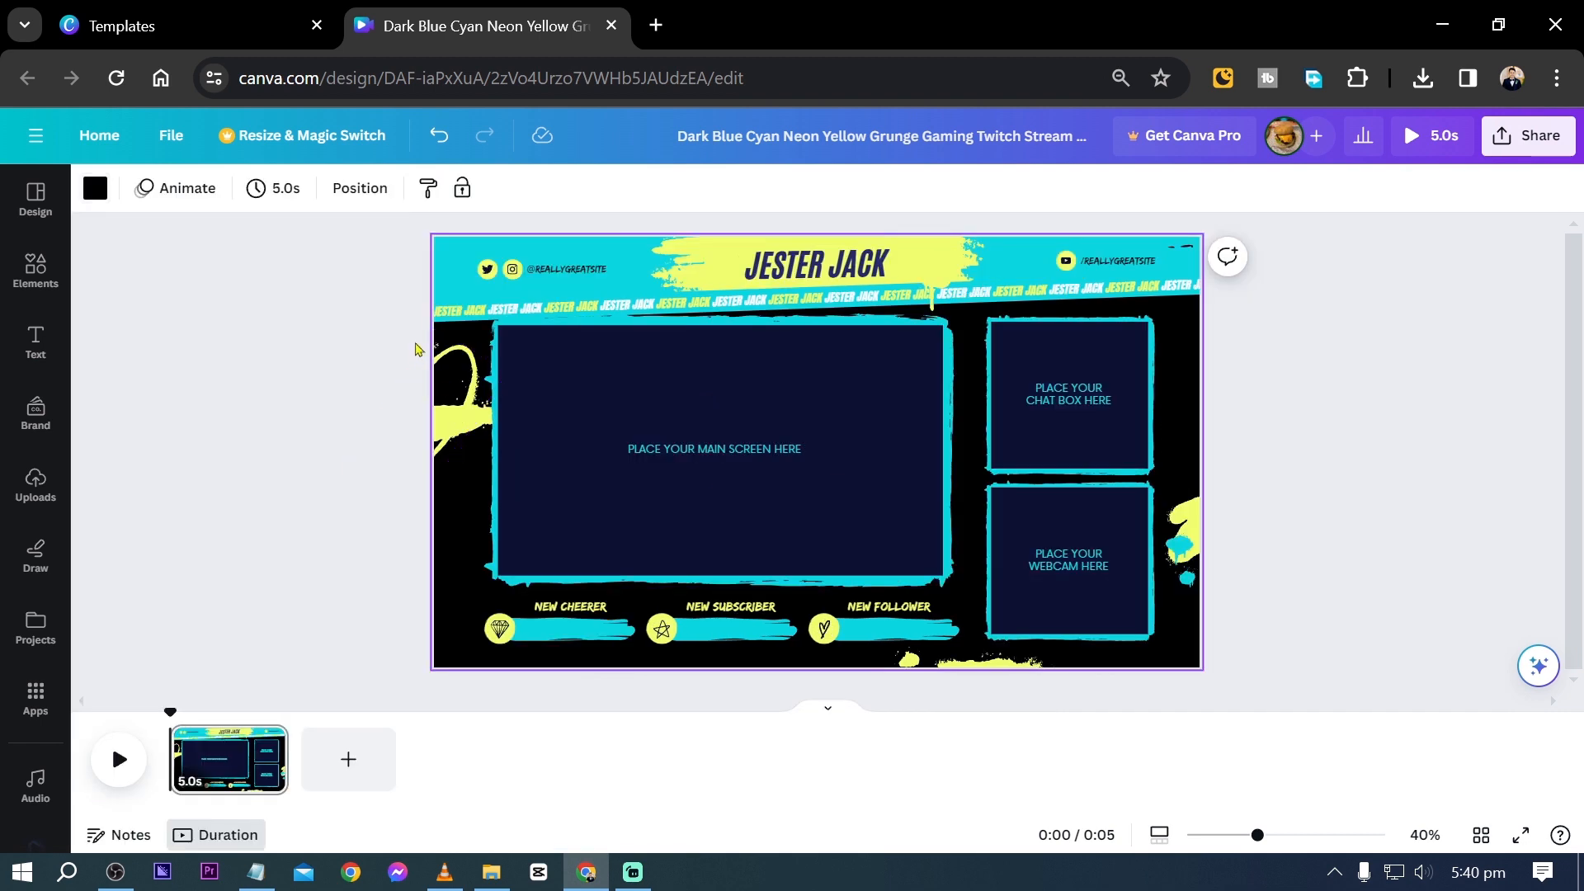
- Select the cyan header banner shape at the top of the overlay and try a red custom color
left_click(462, 293)
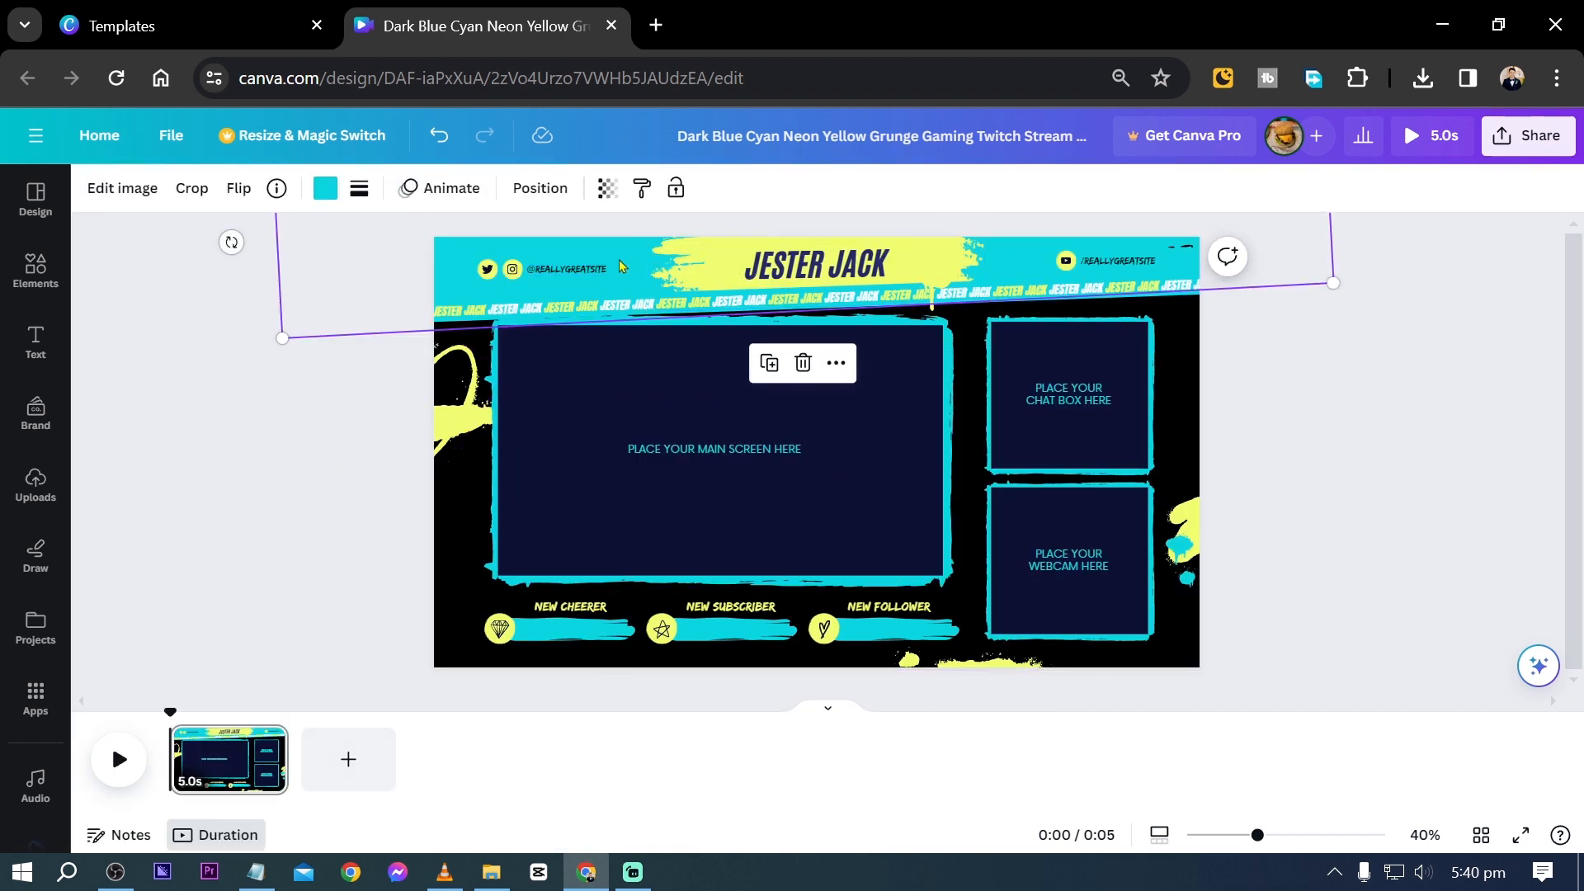
left_click(323, 200)
scroll(198, 330, "down", 1)
left_click(108, 242)
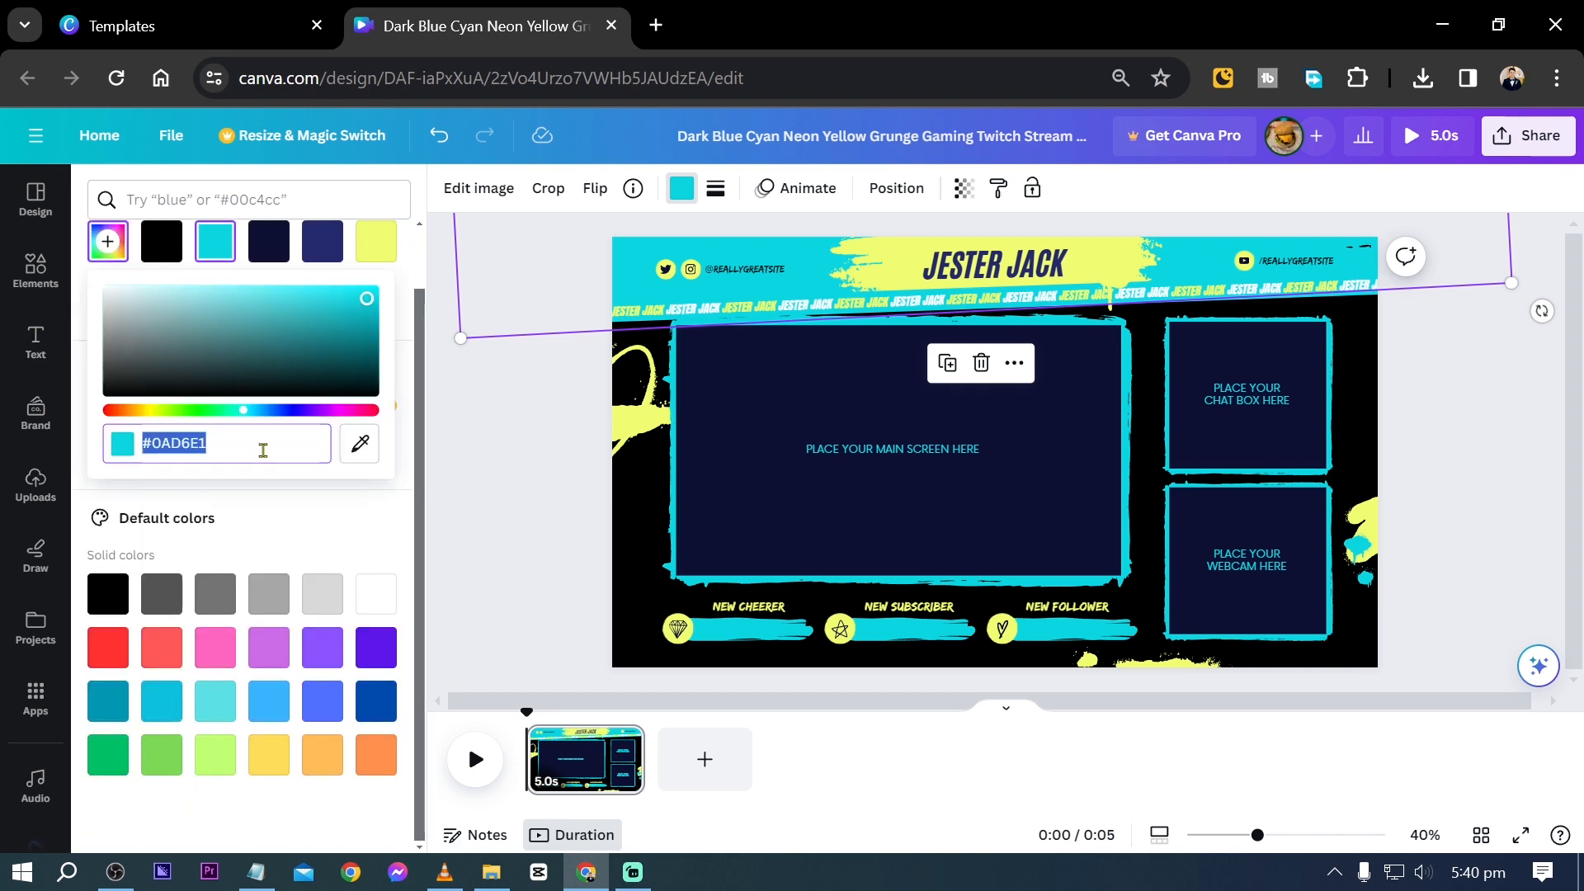
type("#E")
key("ctrl+a")
- Search the colors for "YELLOW" and recolor the header banner with the yellow from the Covered in Ivy palette
left_click(228, 200)
type("YELLOW")
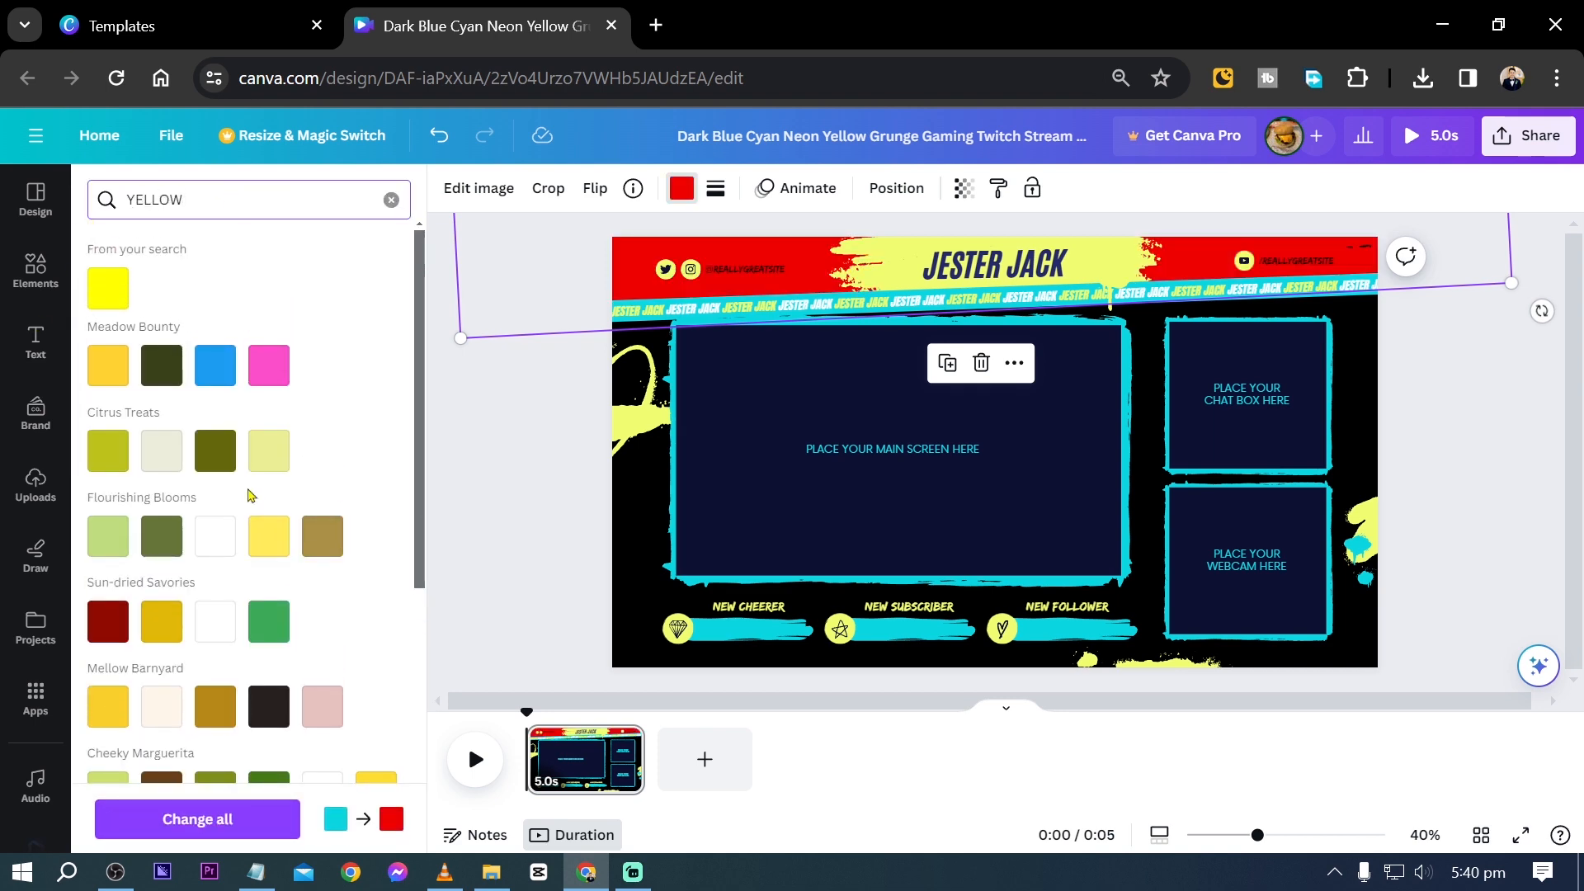
scroll(262, 493, "down", 5)
scroll(338, 513, "up", 5)
left_click(116, 293)
scroll(165, 371, "down", 3)
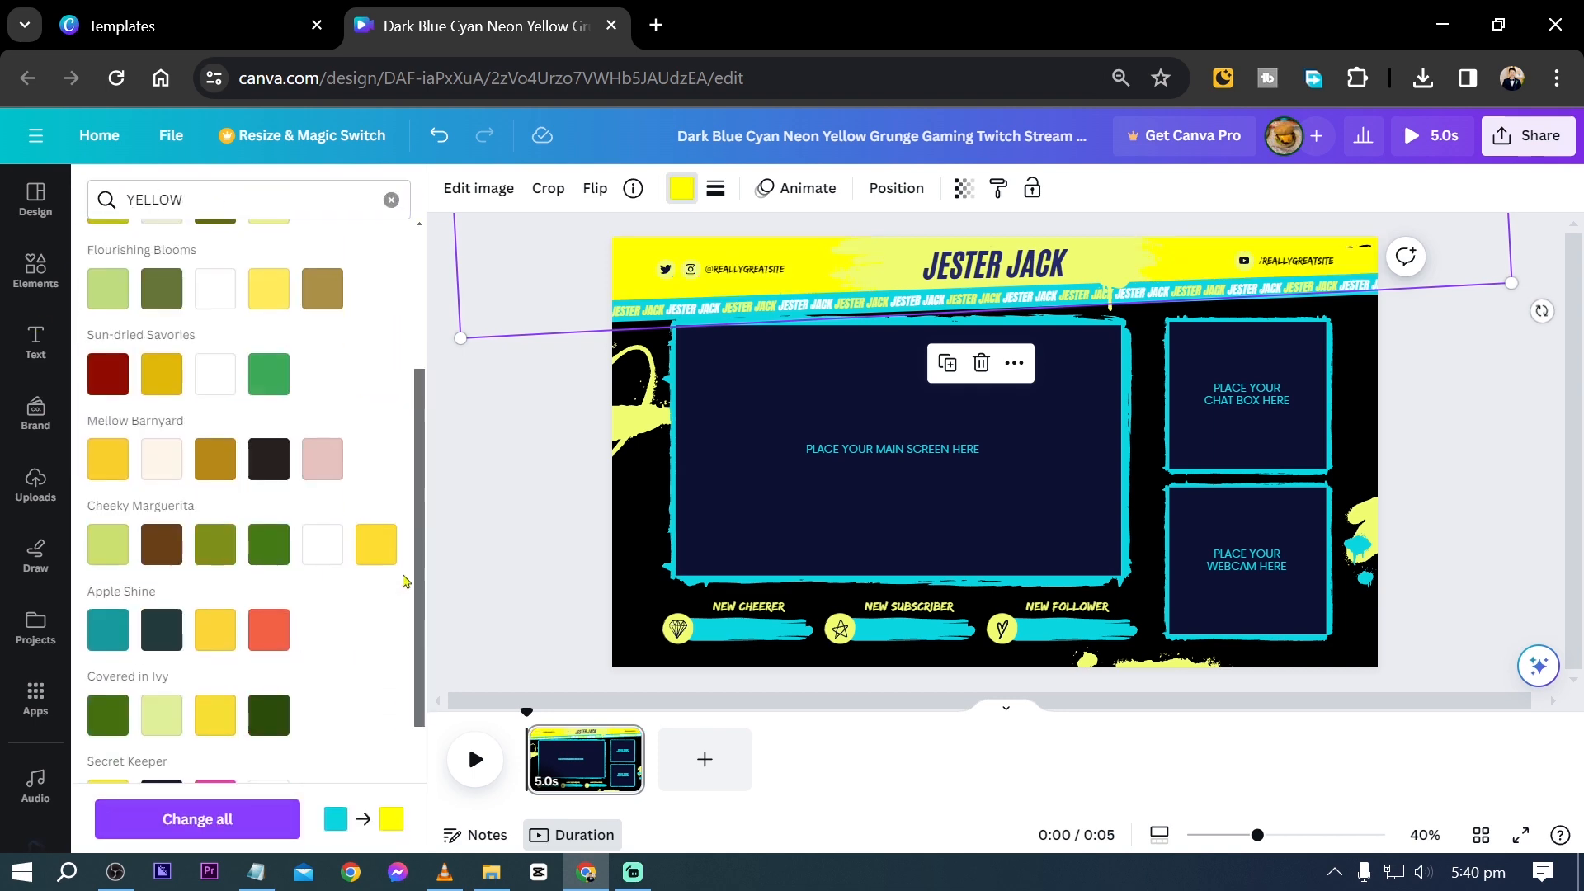
left_click(215, 629)
left_click(220, 721)
scroll(264, 636, "down", 3)
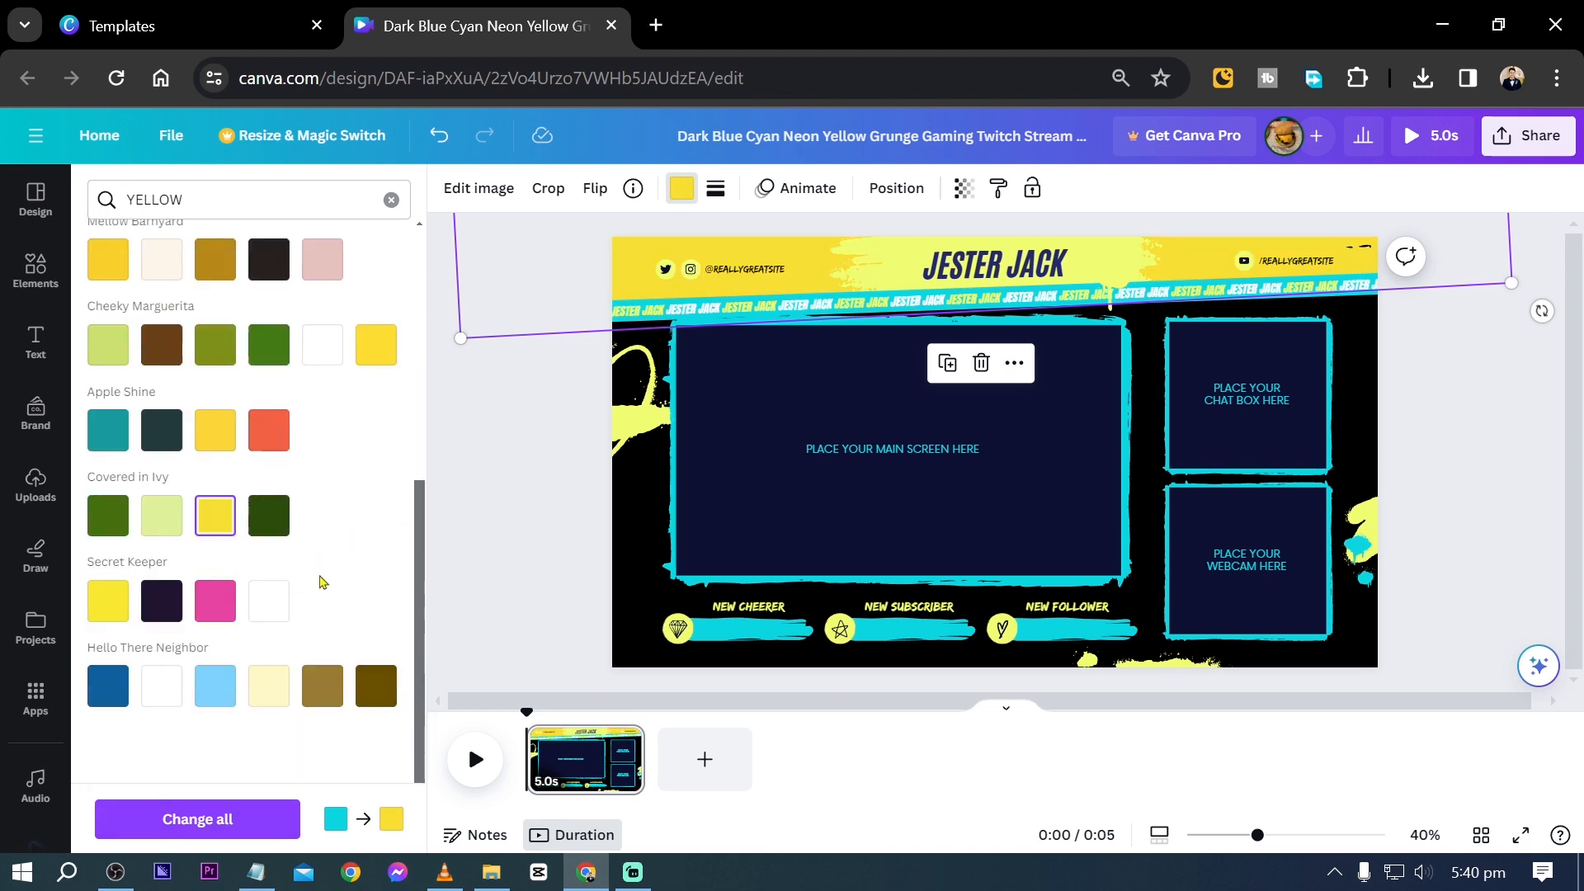
key("Escape")
left_click(471, 412)
left_click(275, 509)
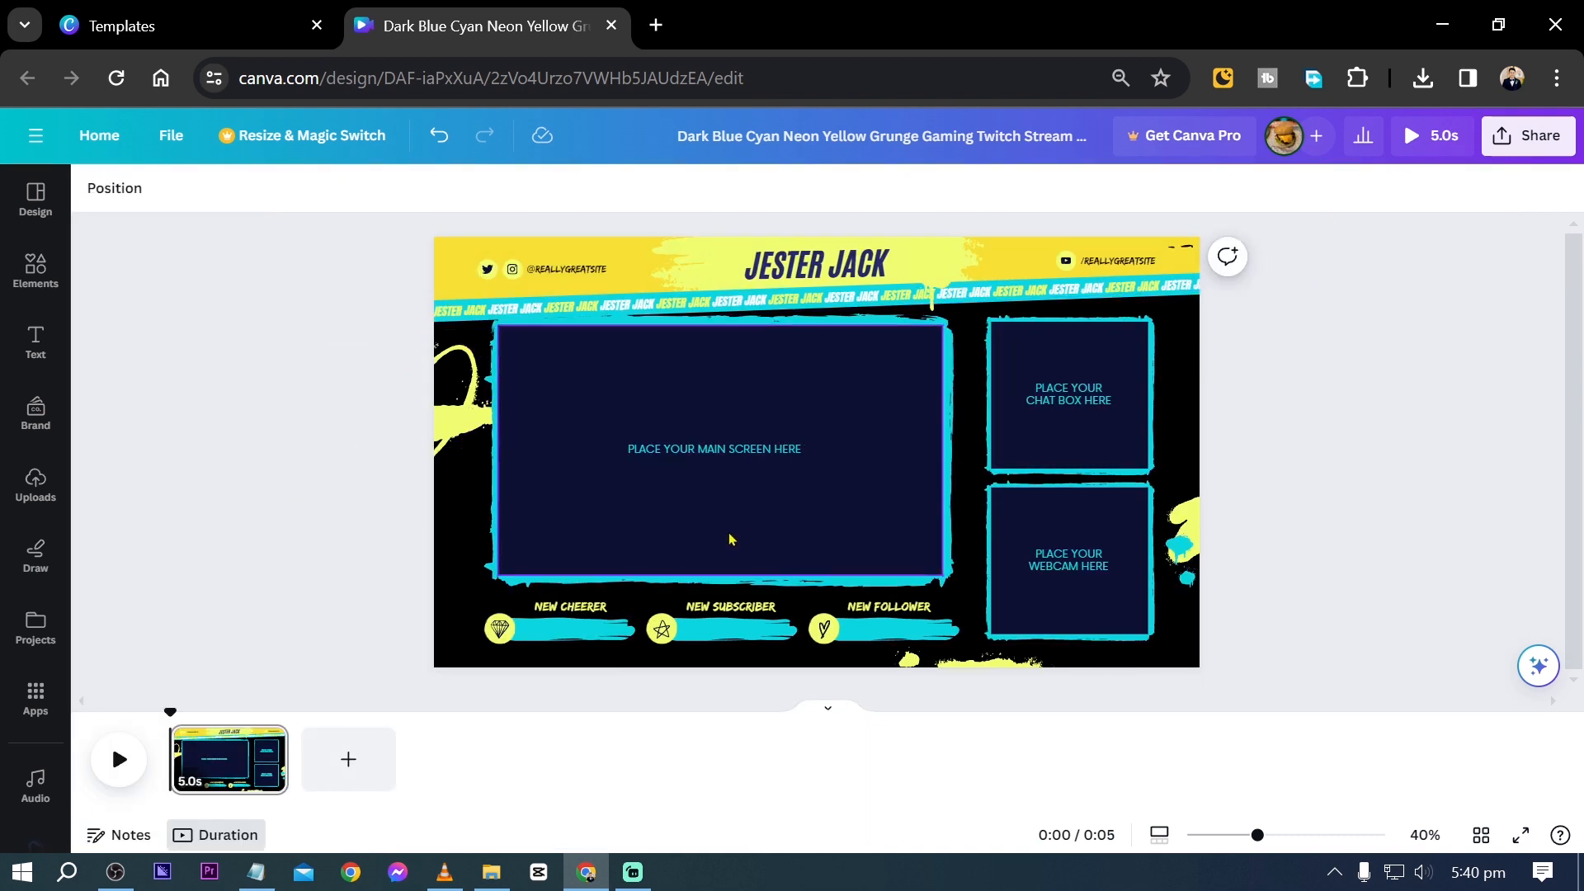
- Fill the main screen placeholder with black, found by searching the colors for "BLAC"
left_click(804, 384)
left_click(193, 188)
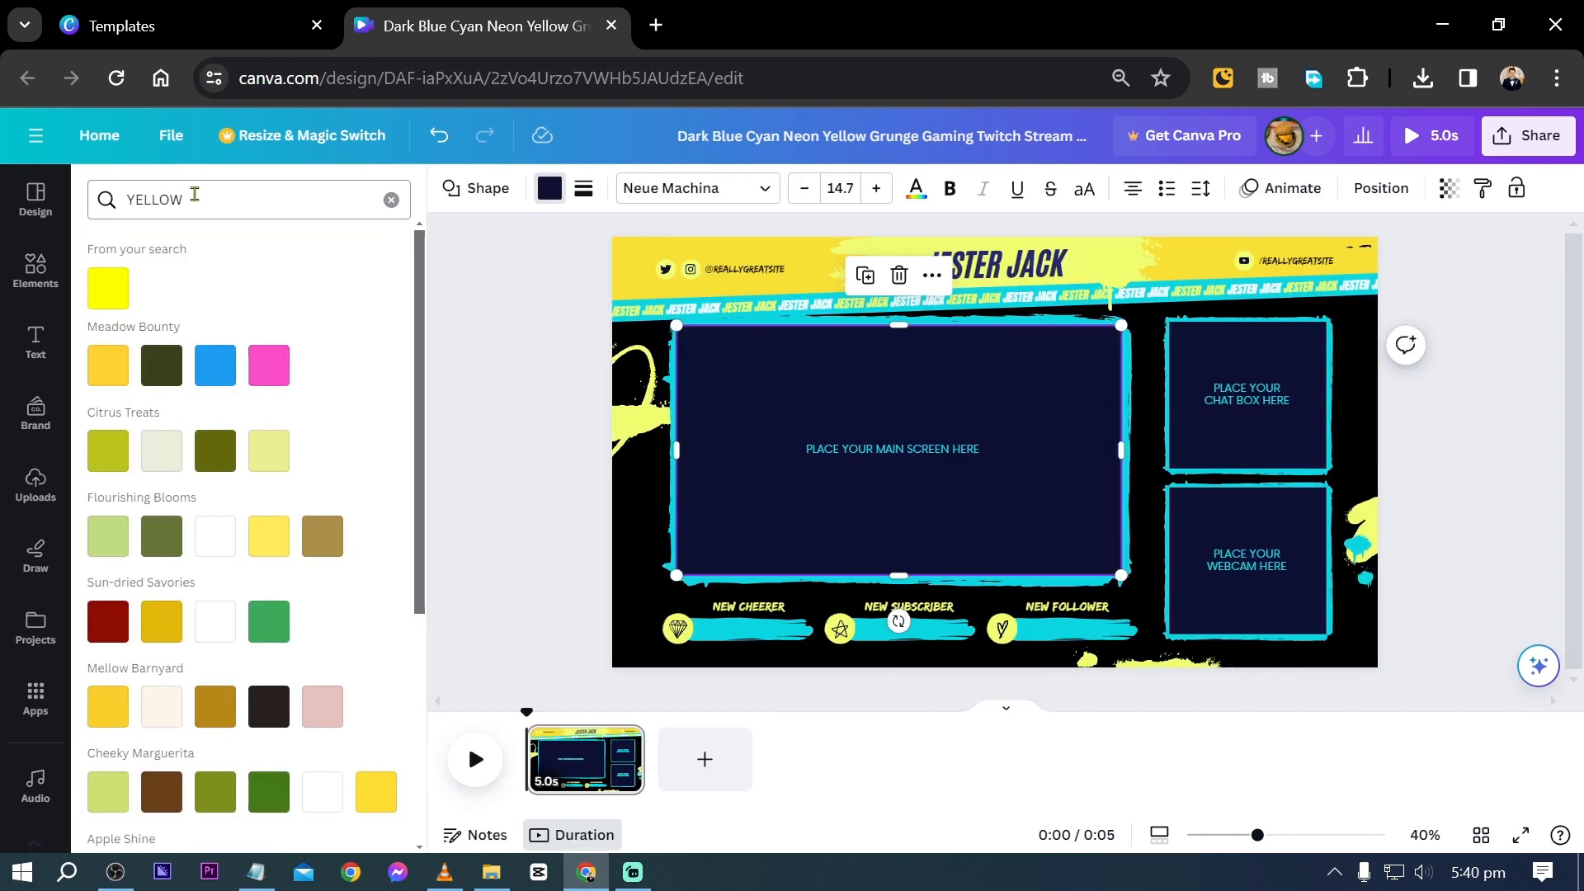
left_click(539, 195)
left_click(555, 188)
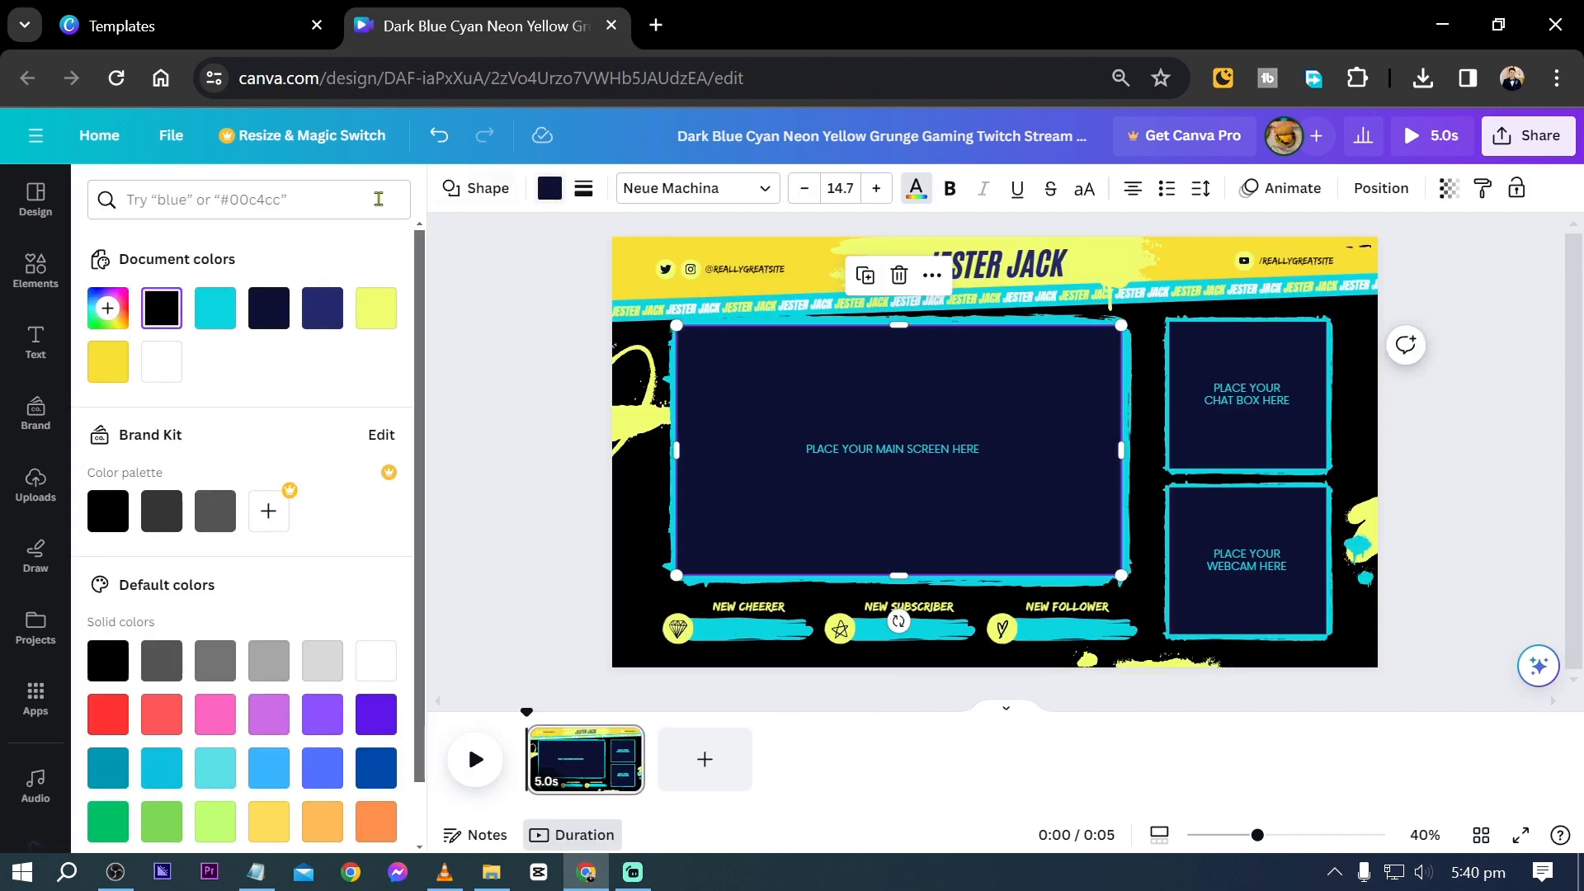
left_click(107, 512)
left_click(549, 188)
type("BLAC")
left_click(107, 285)
scroll(333, 318, "down", 5)
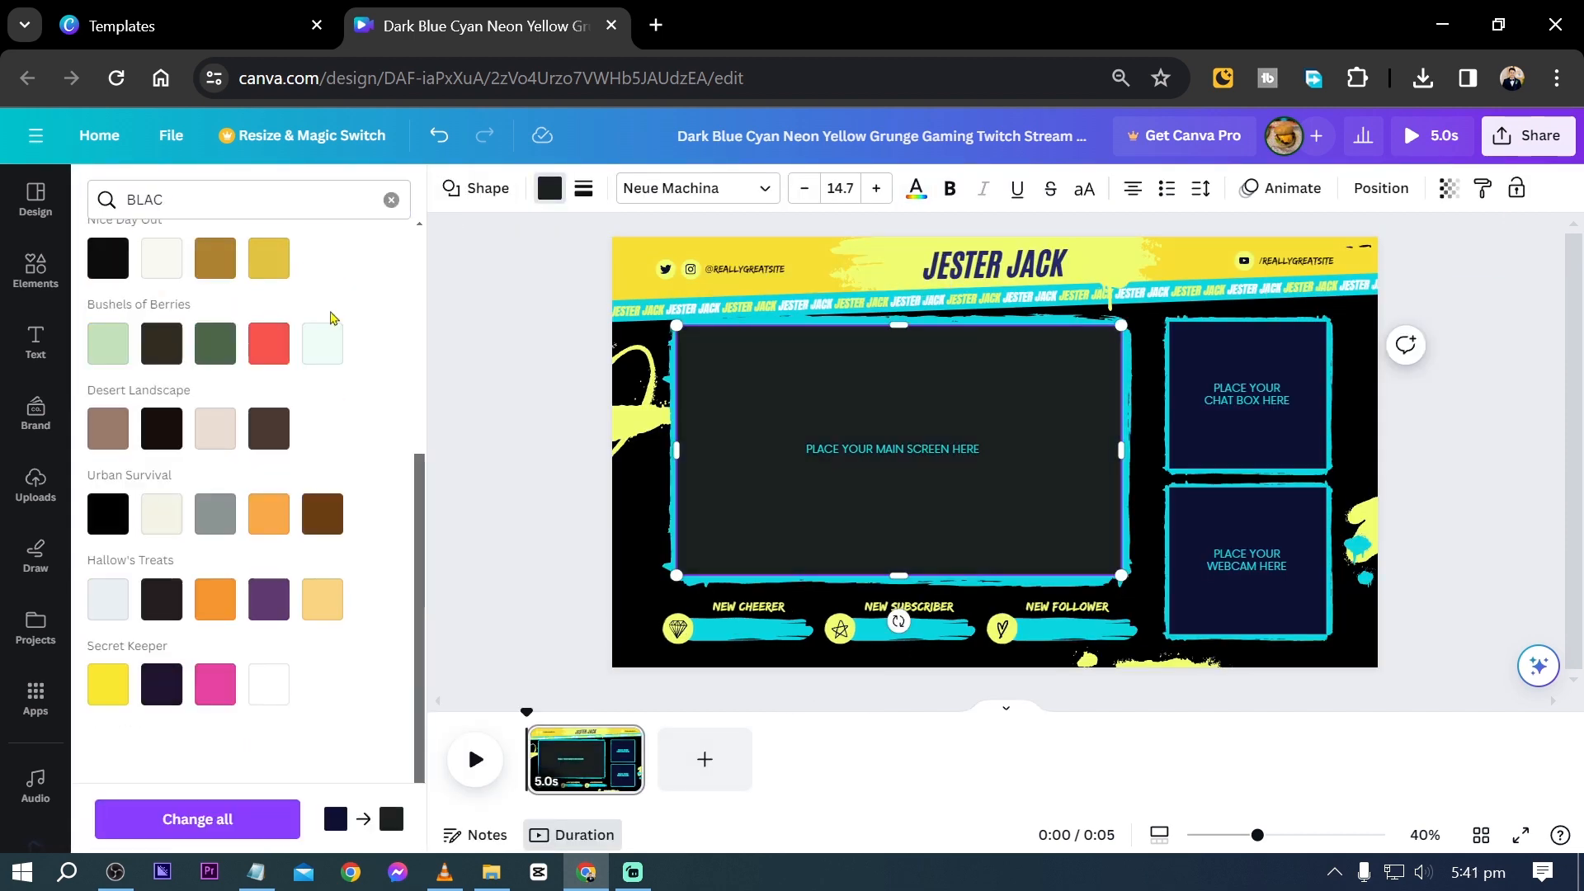
left_click(108, 251)
- Fill the chat box and webcam placeholders with the same black
left_click(1247, 395)
left_click(108, 251)
left_click(1221, 572)
left_click(108, 251)
left_click(500, 455)
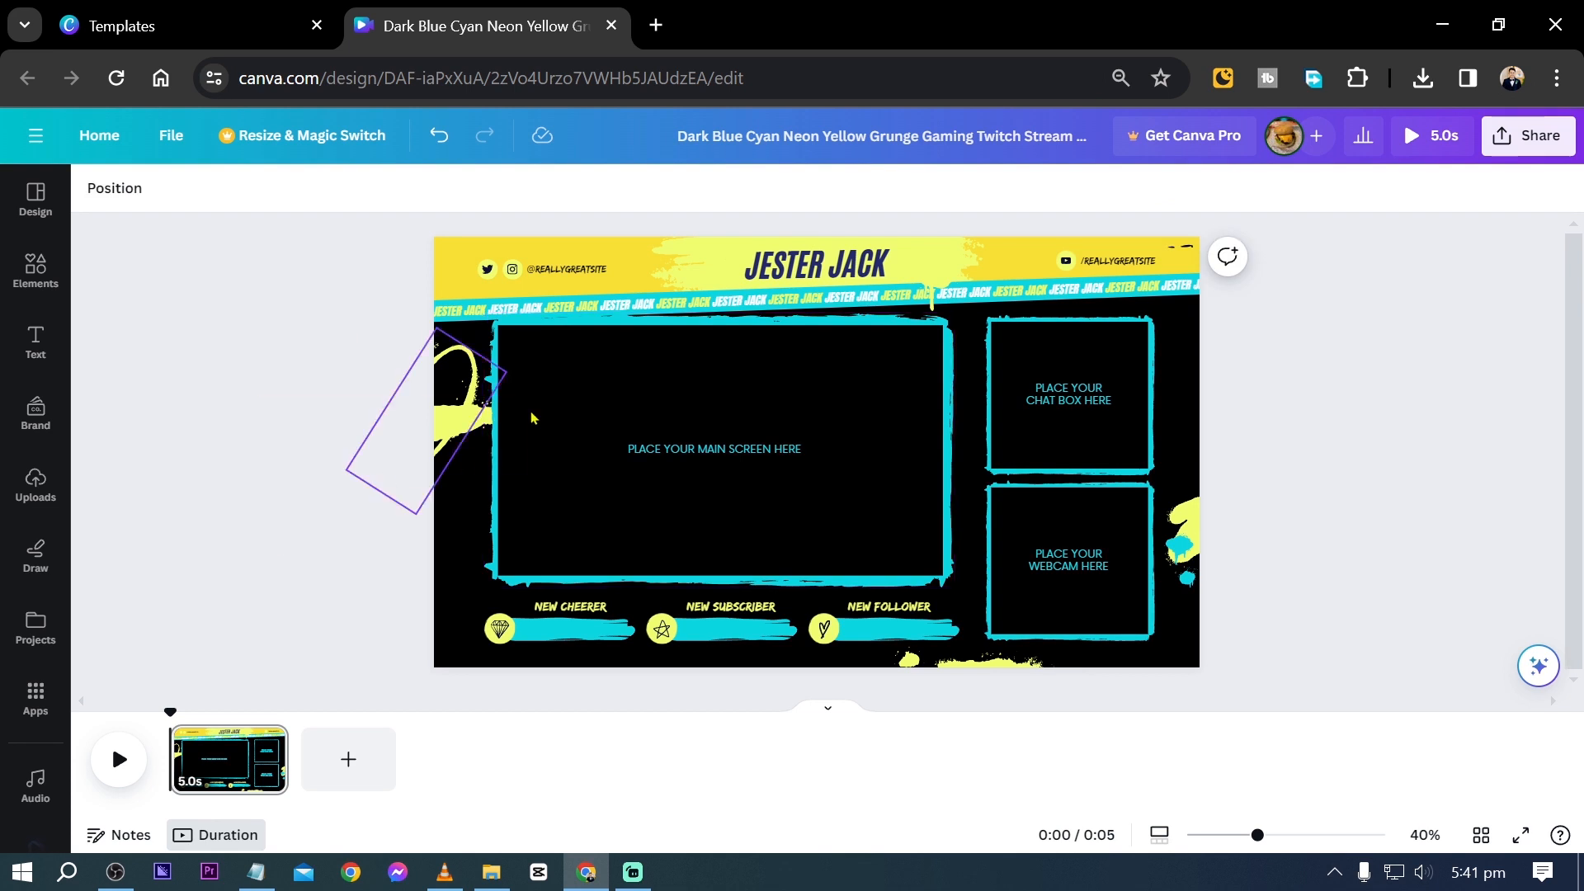
- Recolor all four brush-stroke edges of the main screen frame with the header's yellow from the document colors
left_click(504, 376)
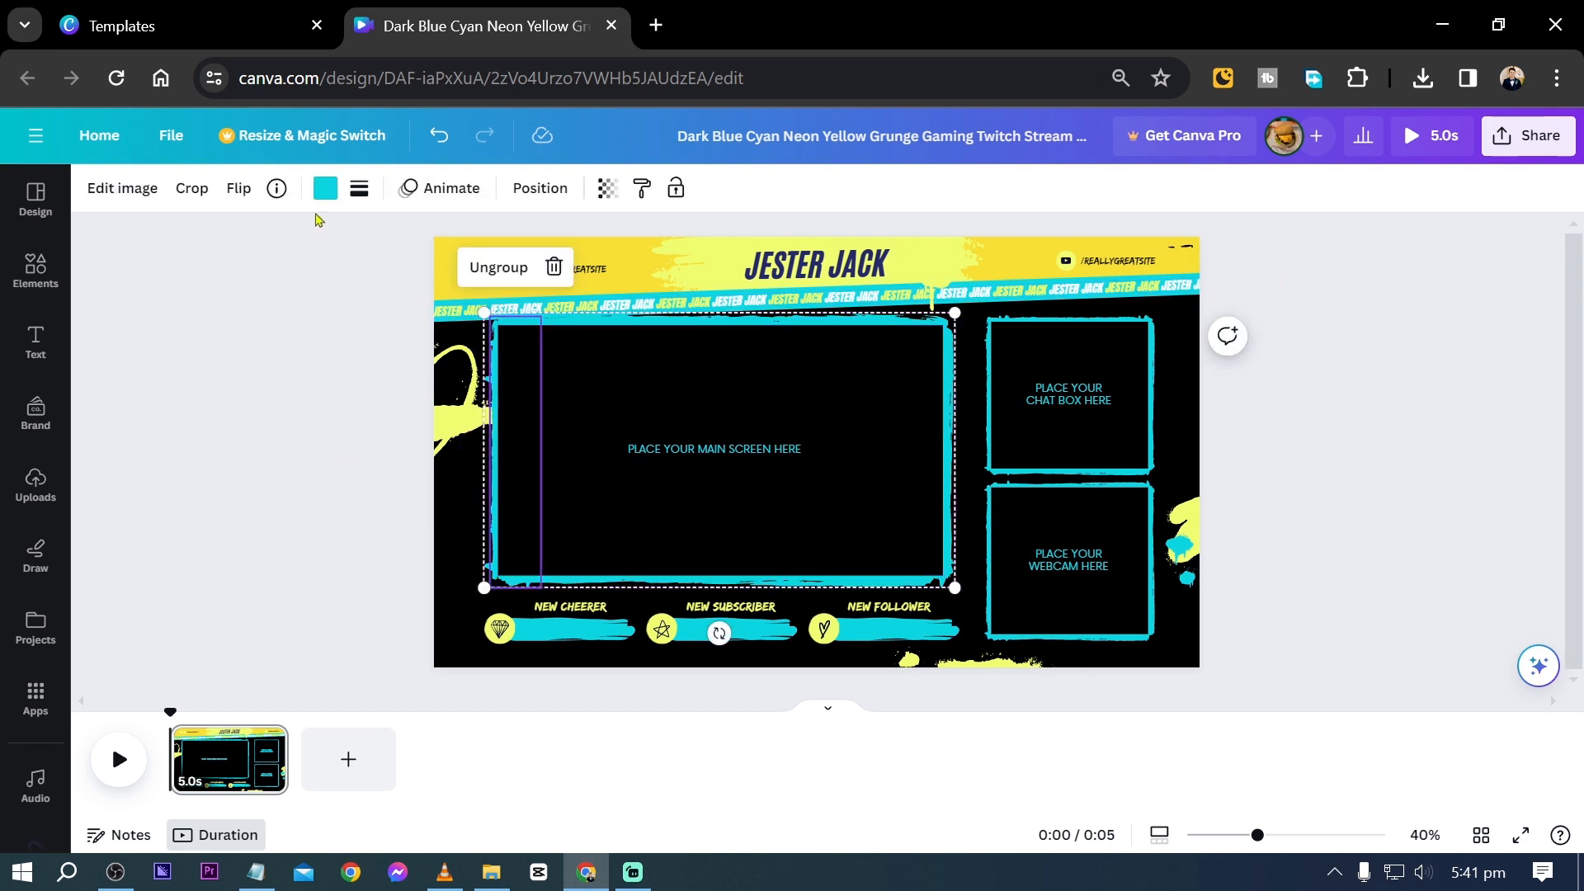
left_click(326, 188)
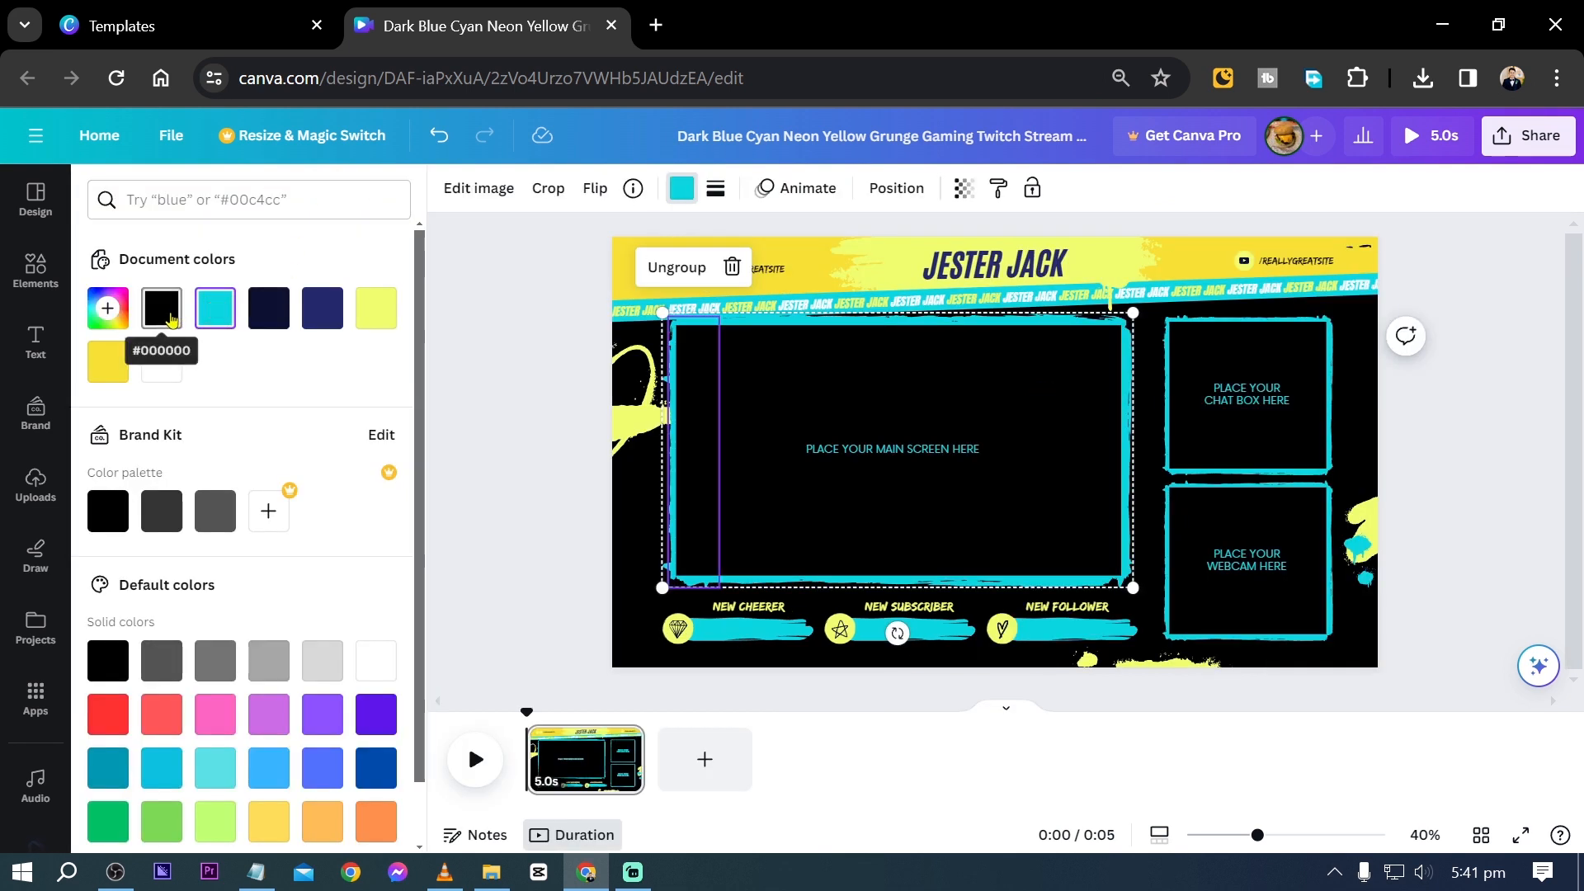
left_click(109, 364)
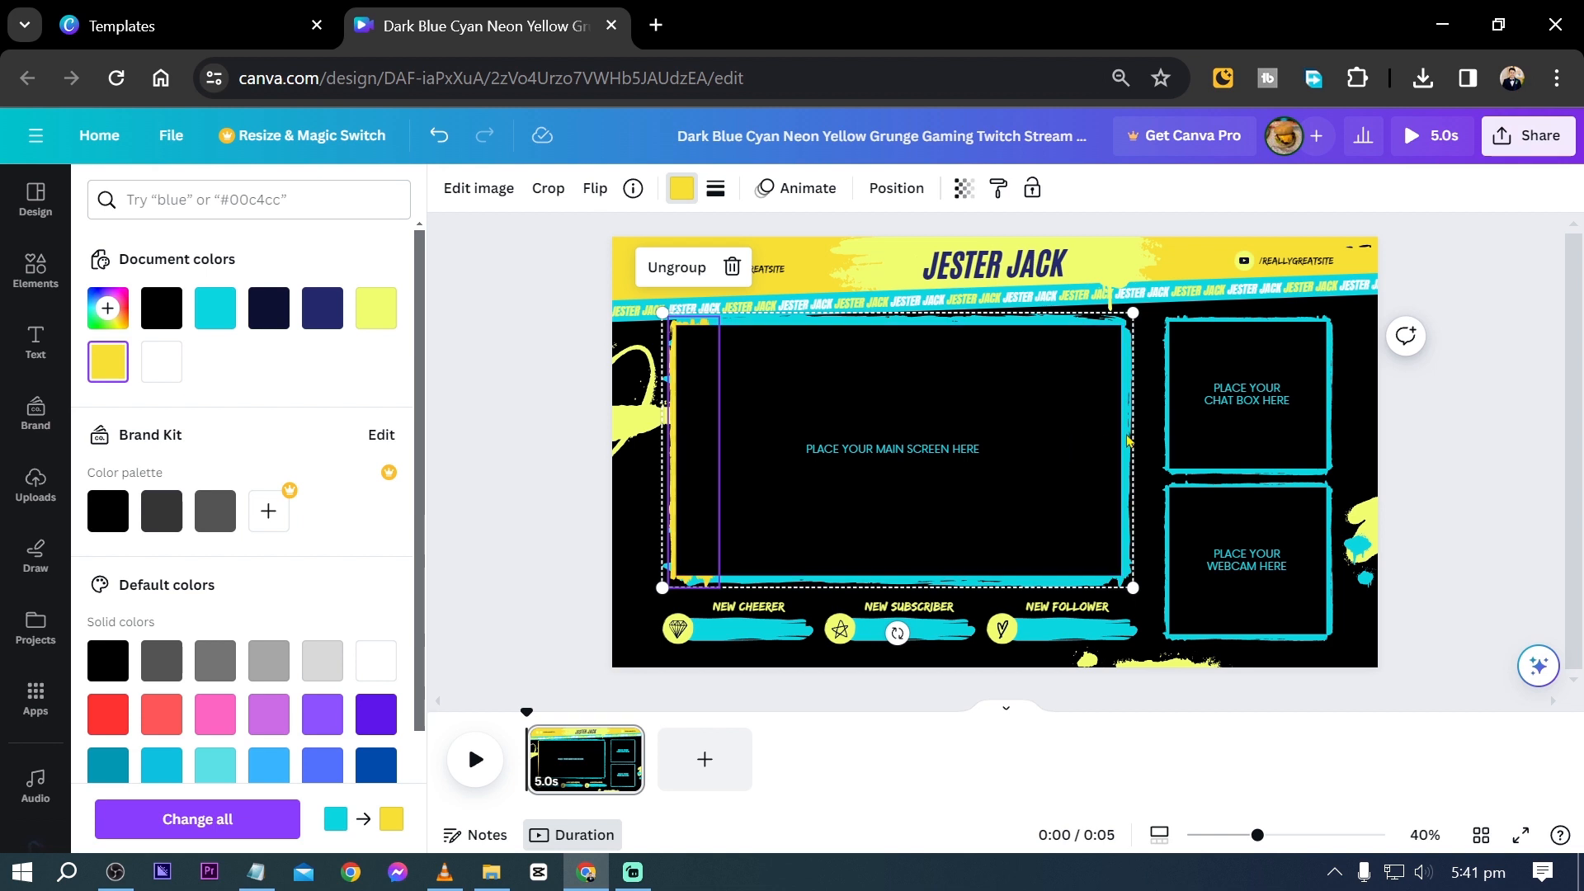
key("ctrl+z")
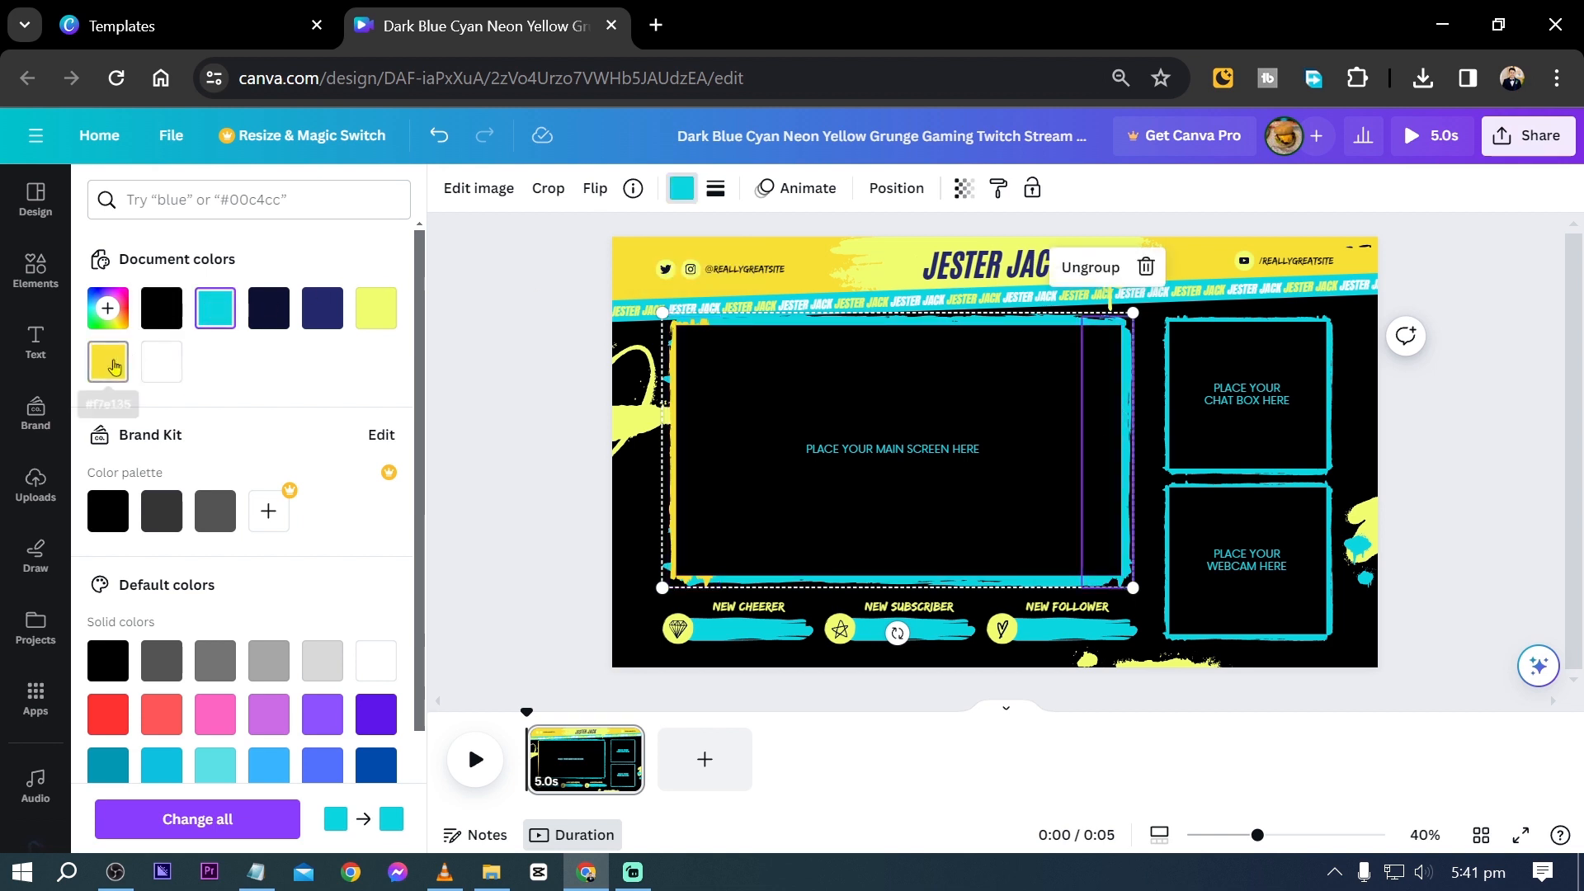
left_click(113, 367)
left_click(908, 320)
left_click(110, 364)
left_click(924, 568)
left_click(898, 580)
left_click(110, 368)
- Recolor all four brush-stroke edges of the chat box frame with the header's yellow from the document colors
left_click(1167, 394)
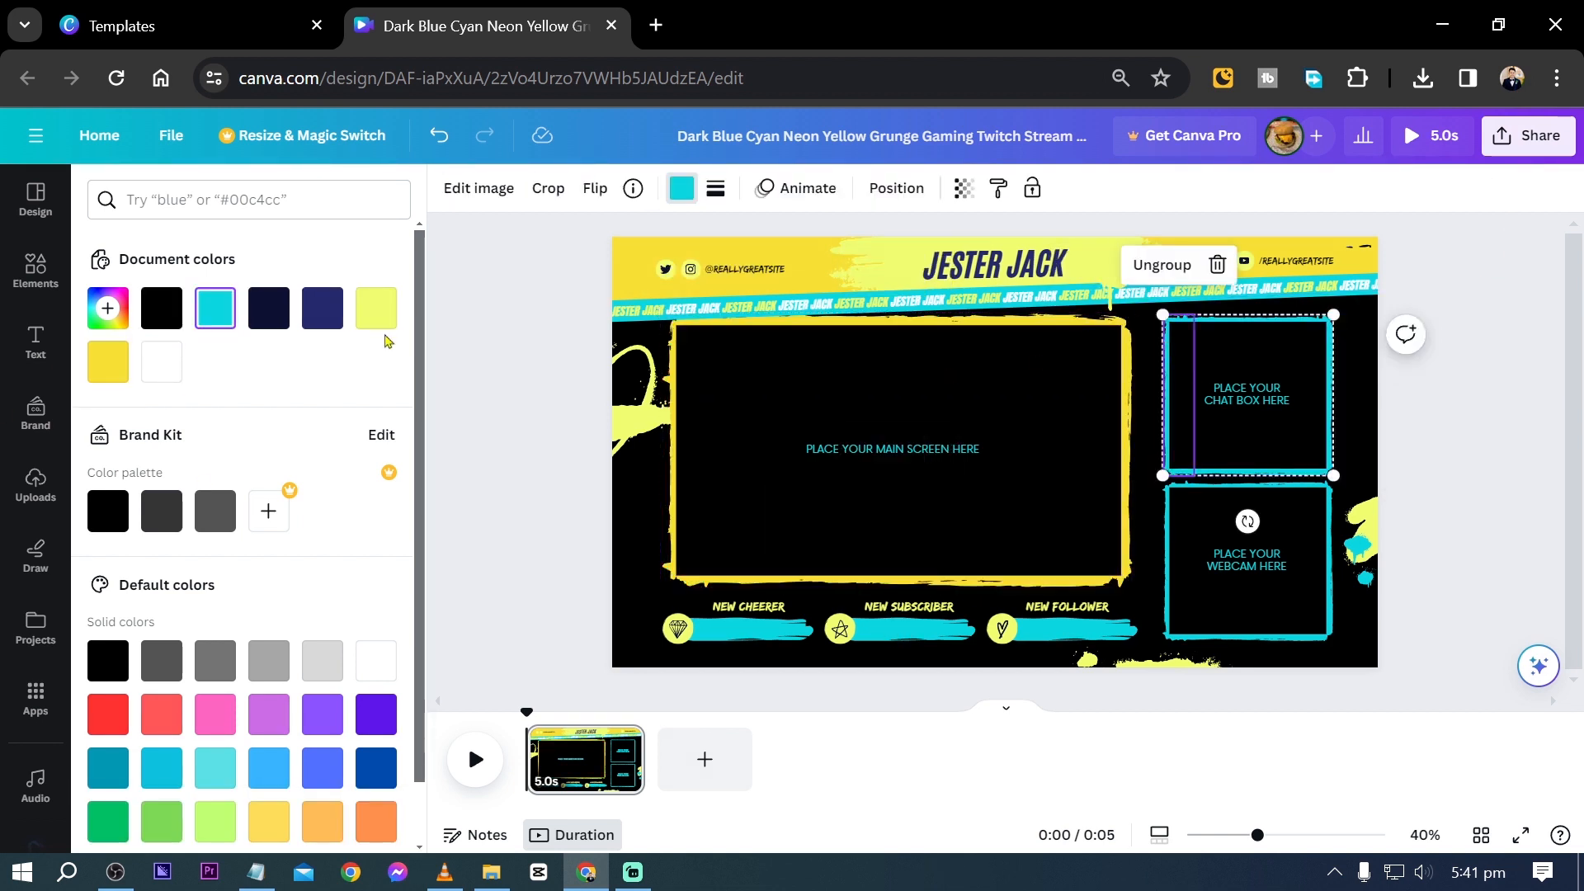
left_click(110, 364)
left_click(1329, 394)
left_click(111, 364)
left_click(1248, 319)
left_click(111, 365)
left_click(1209, 468)
scroll(1206, 467, "up", 4)
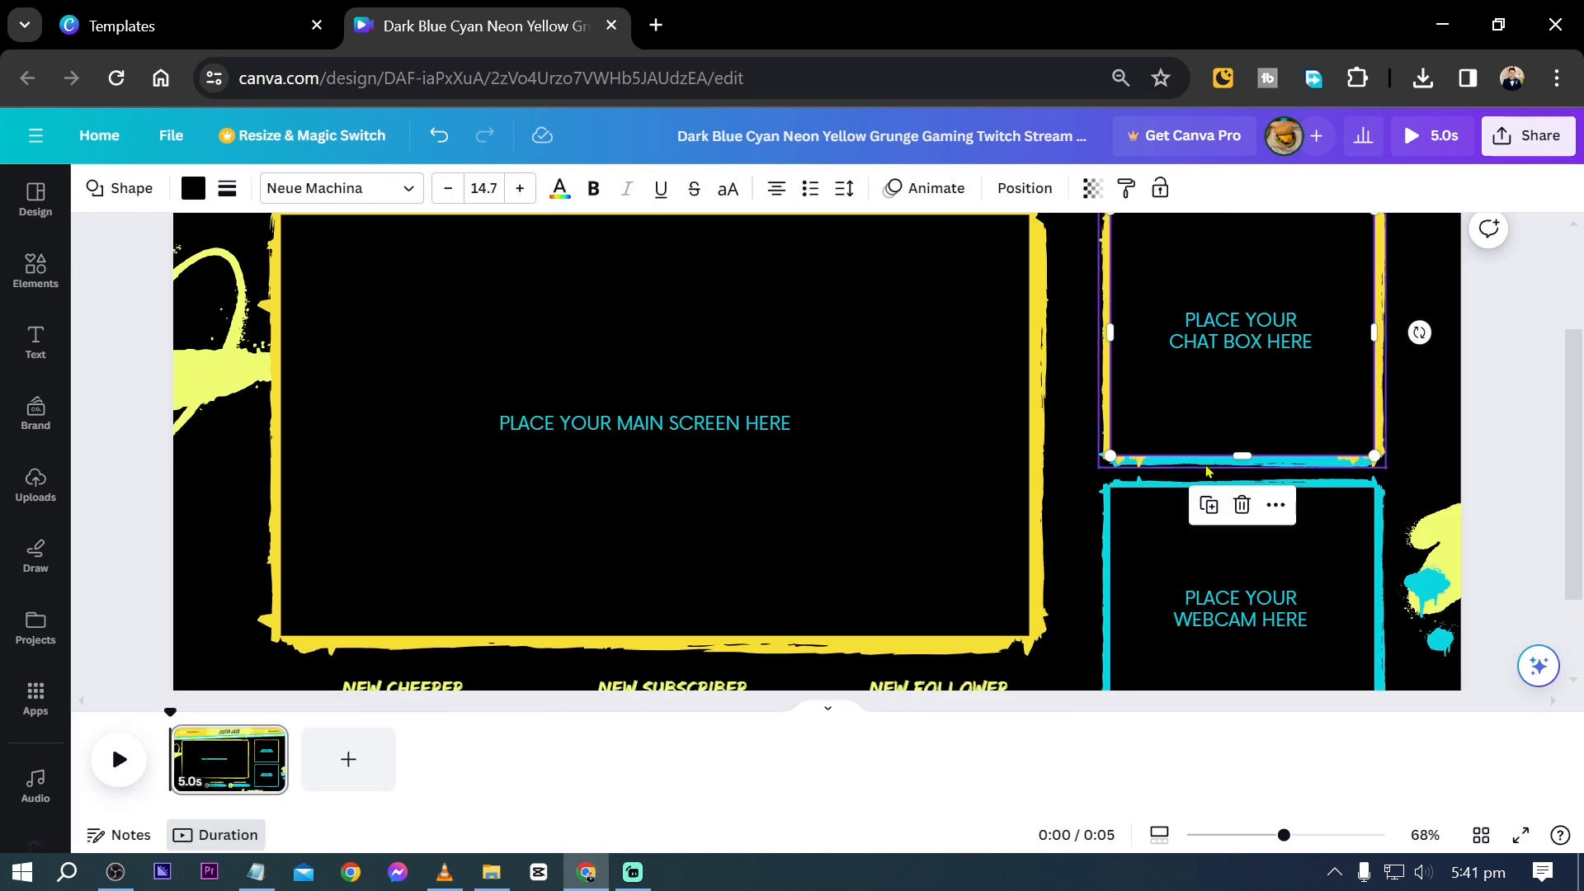
left_click(1208, 464)
left_click(326, 189)
left_click(110, 363)
- Recolor all four brush-stroke edges of the webcam frame with the same document yellow
scroll(1378, 433, "down", 4)
left_click(1269, 413)
left_click(109, 364)
left_click(1496, 413)
left_click(110, 364)
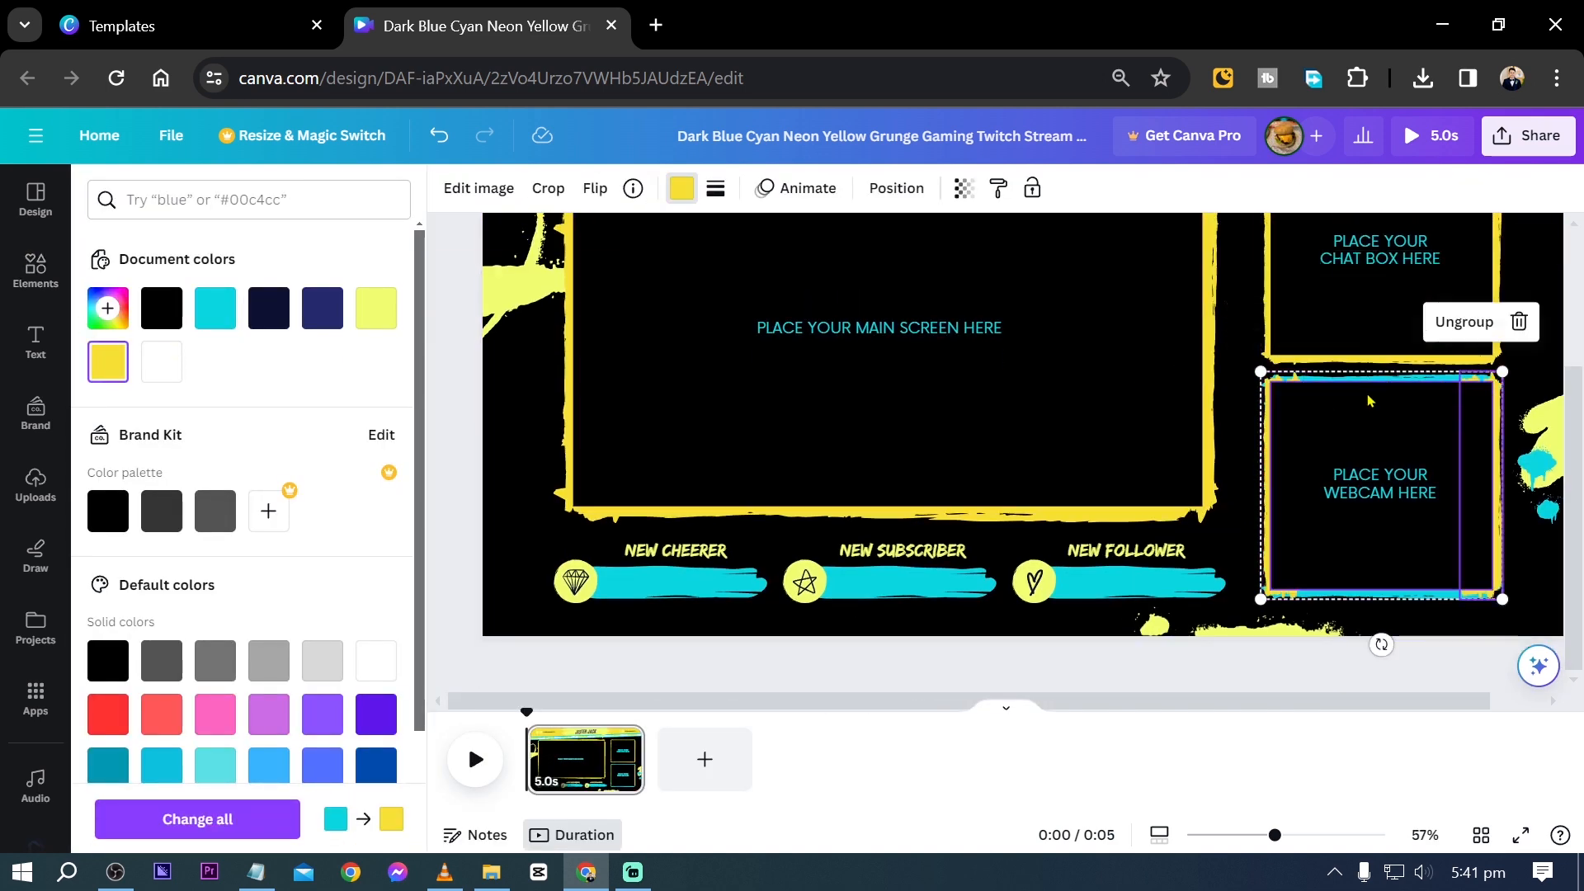
left_click(1369, 378)
left_click(110, 363)
left_click(1360, 594)
left_click(110, 363)
- Recolor the brush strokes under the New Cheerer and New Subscriber labels with the same yellow
left_click(664, 582)
left_click(110, 364)
left_click(882, 583)
left_click(110, 363)
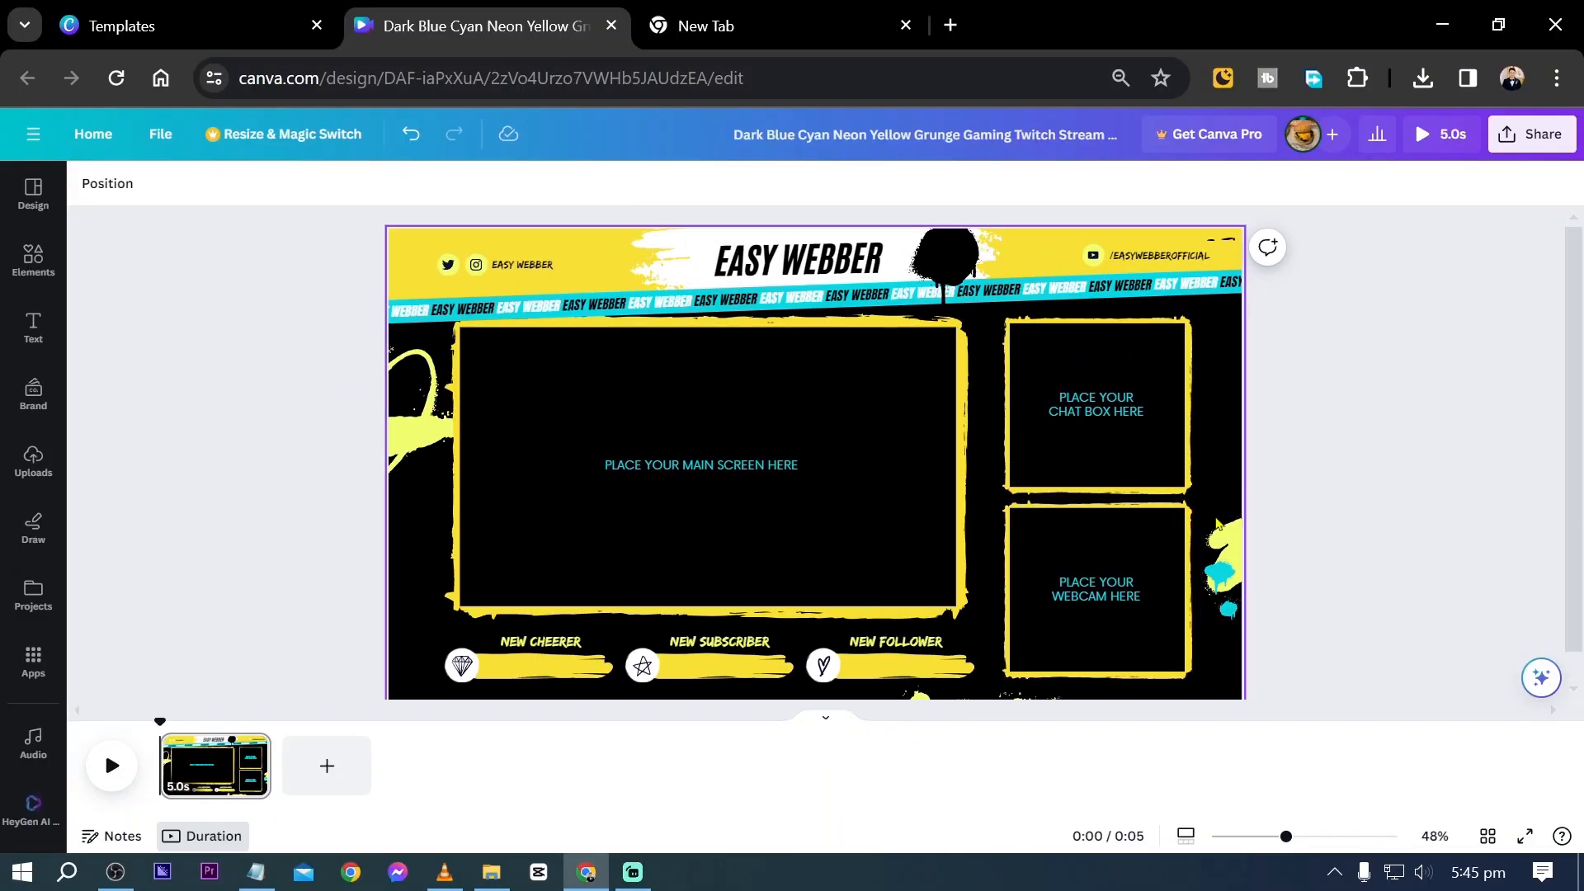
- Change the light yellow of the paint splatters beside the webcam frame and the main screen frame to the header's yellow
left_click(1220, 565)
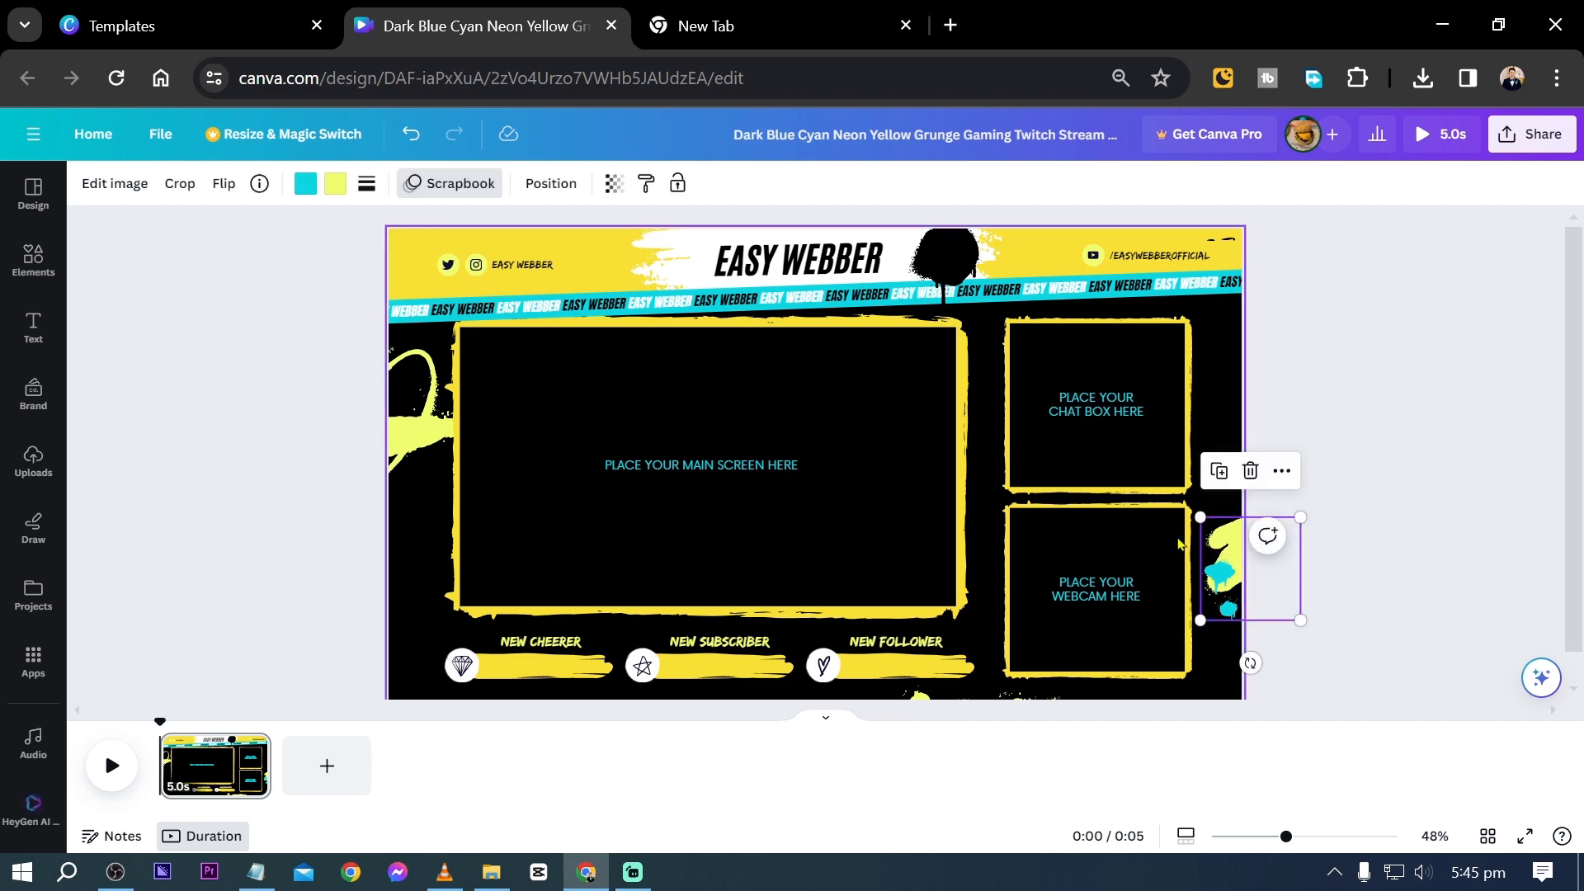
left_click(338, 183)
left_click(351, 295)
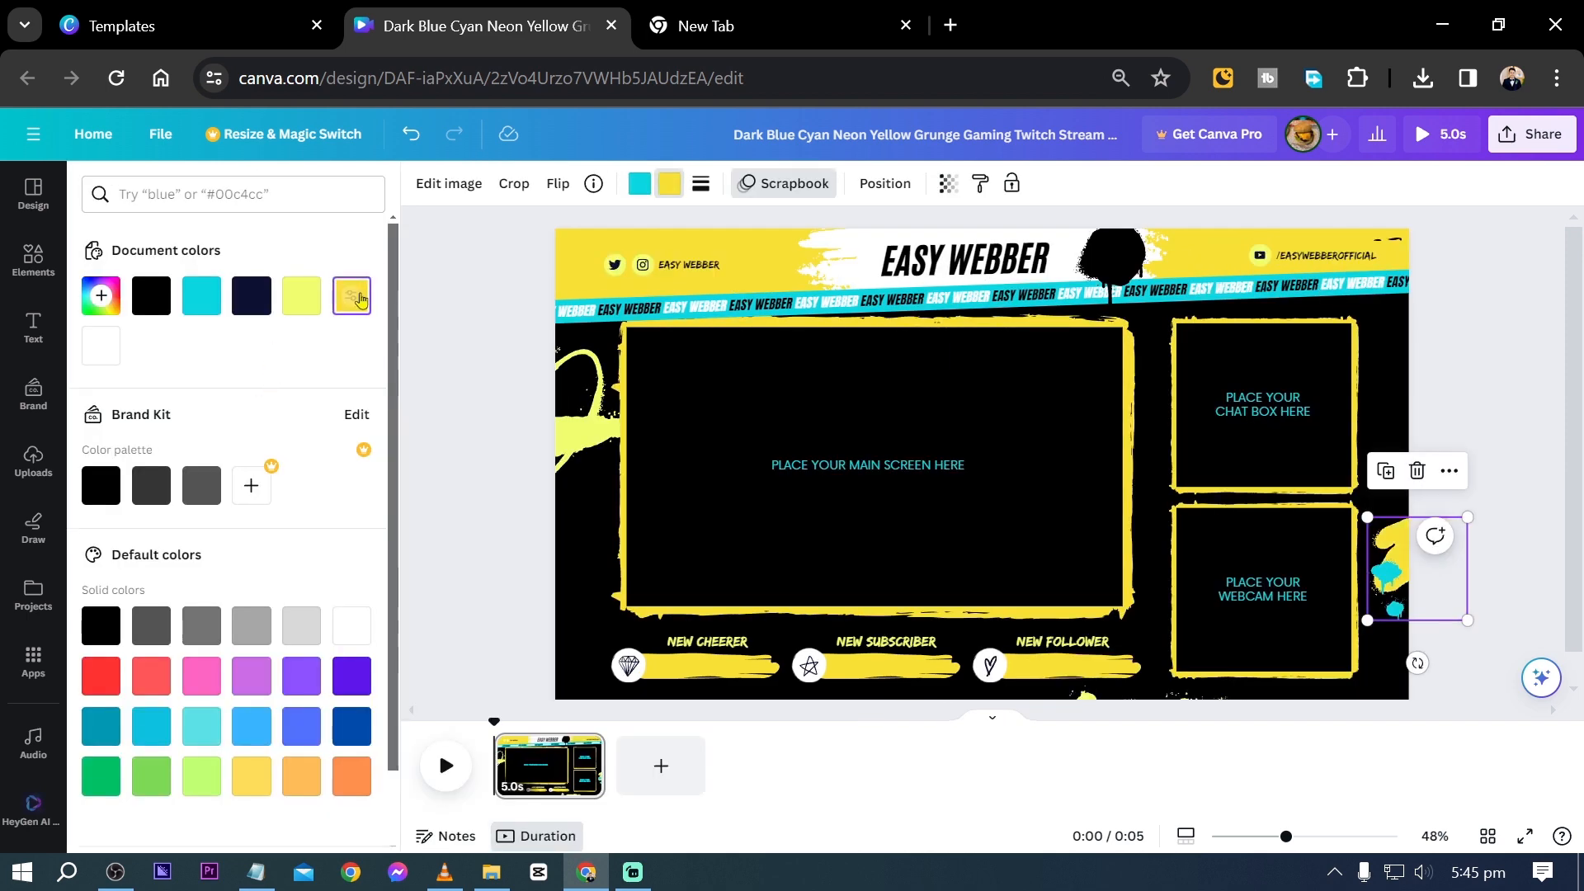
left_click(456, 360)
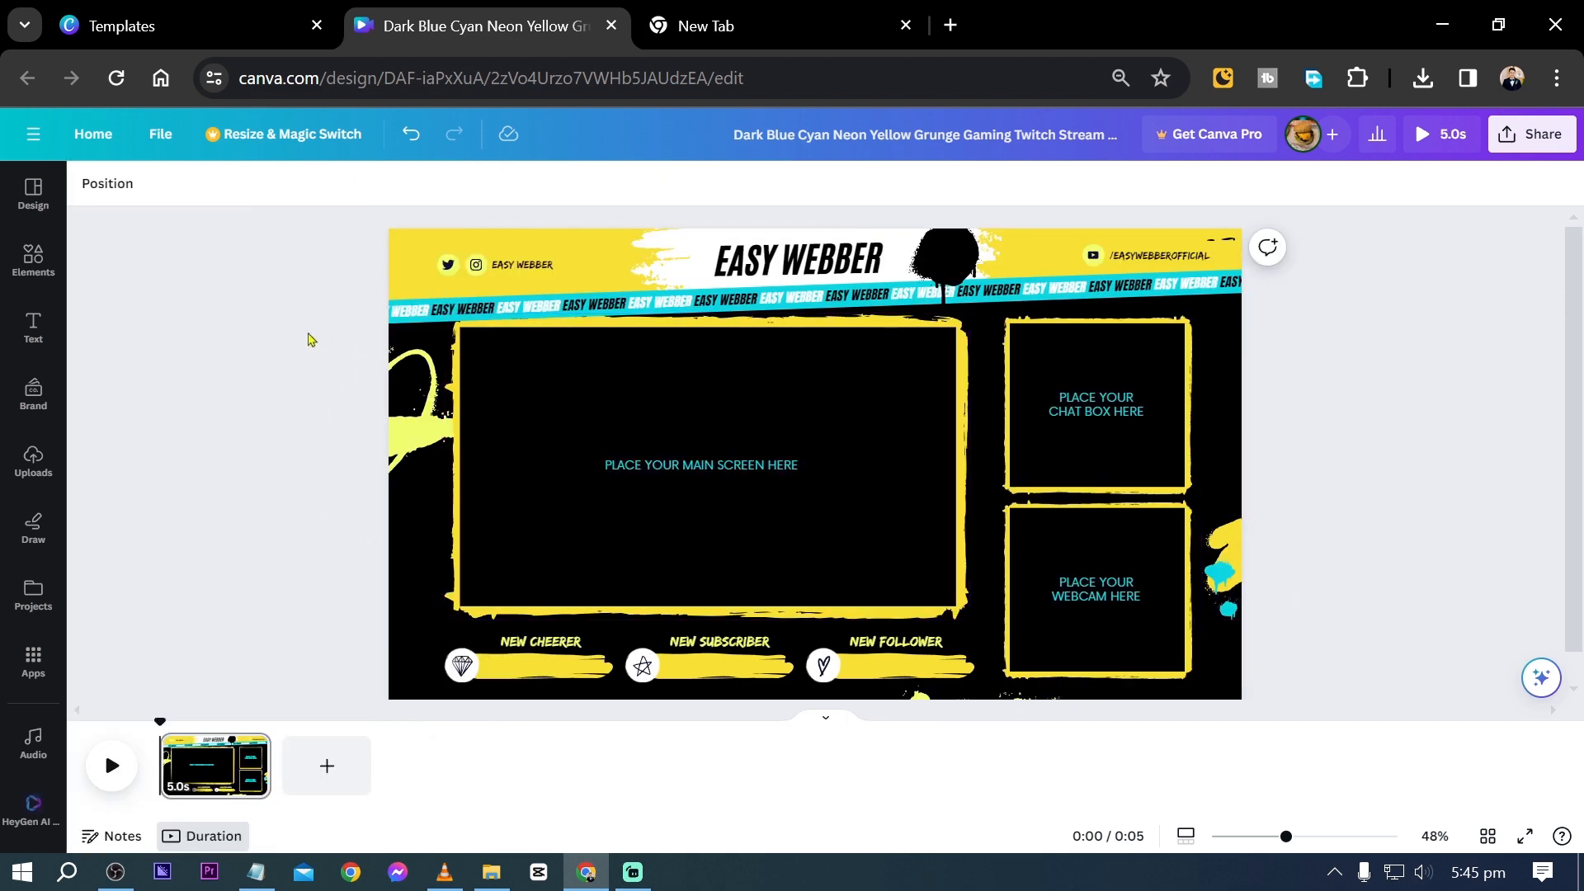
left_click(391, 380)
left_click(314, 196)
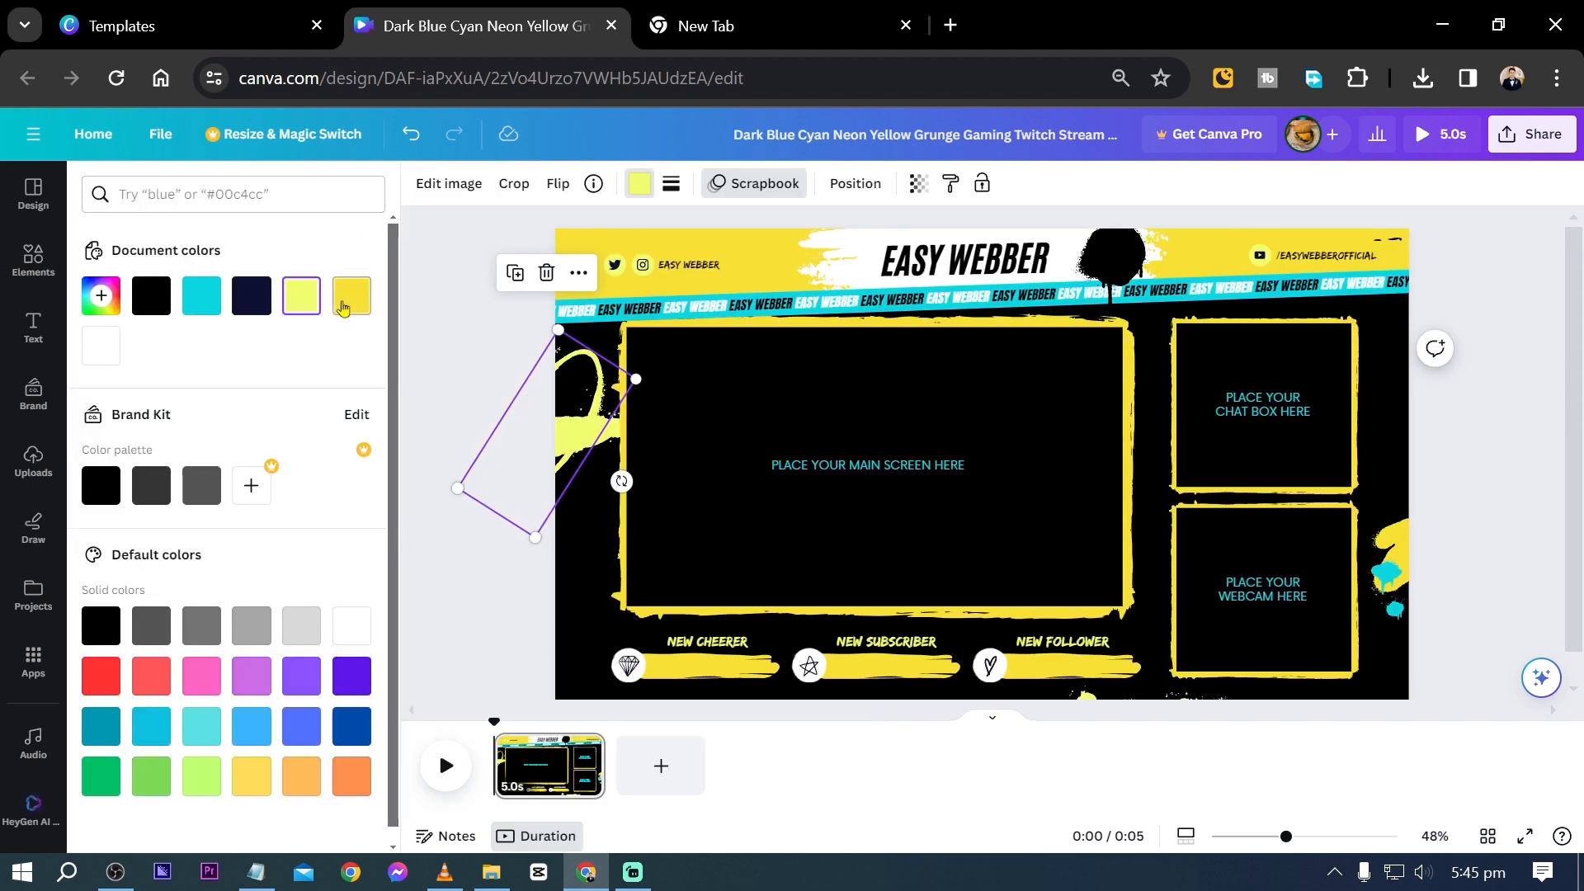
left_click(352, 295)
left_click(287, 362)
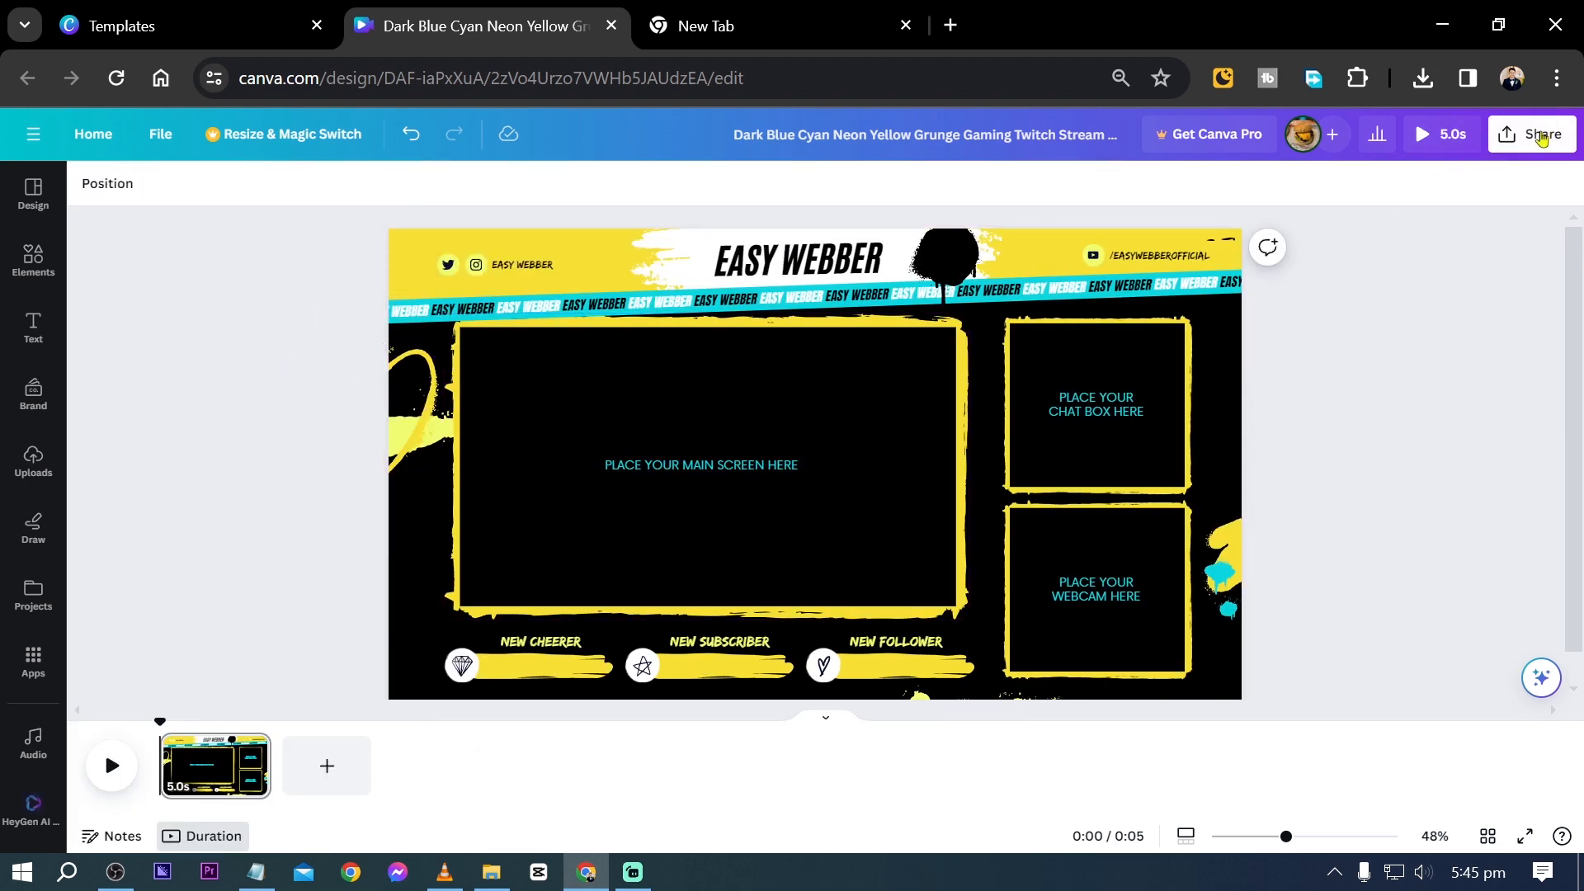
- Download the finished overlay design as an MP4 video
left_click(1500, 139)
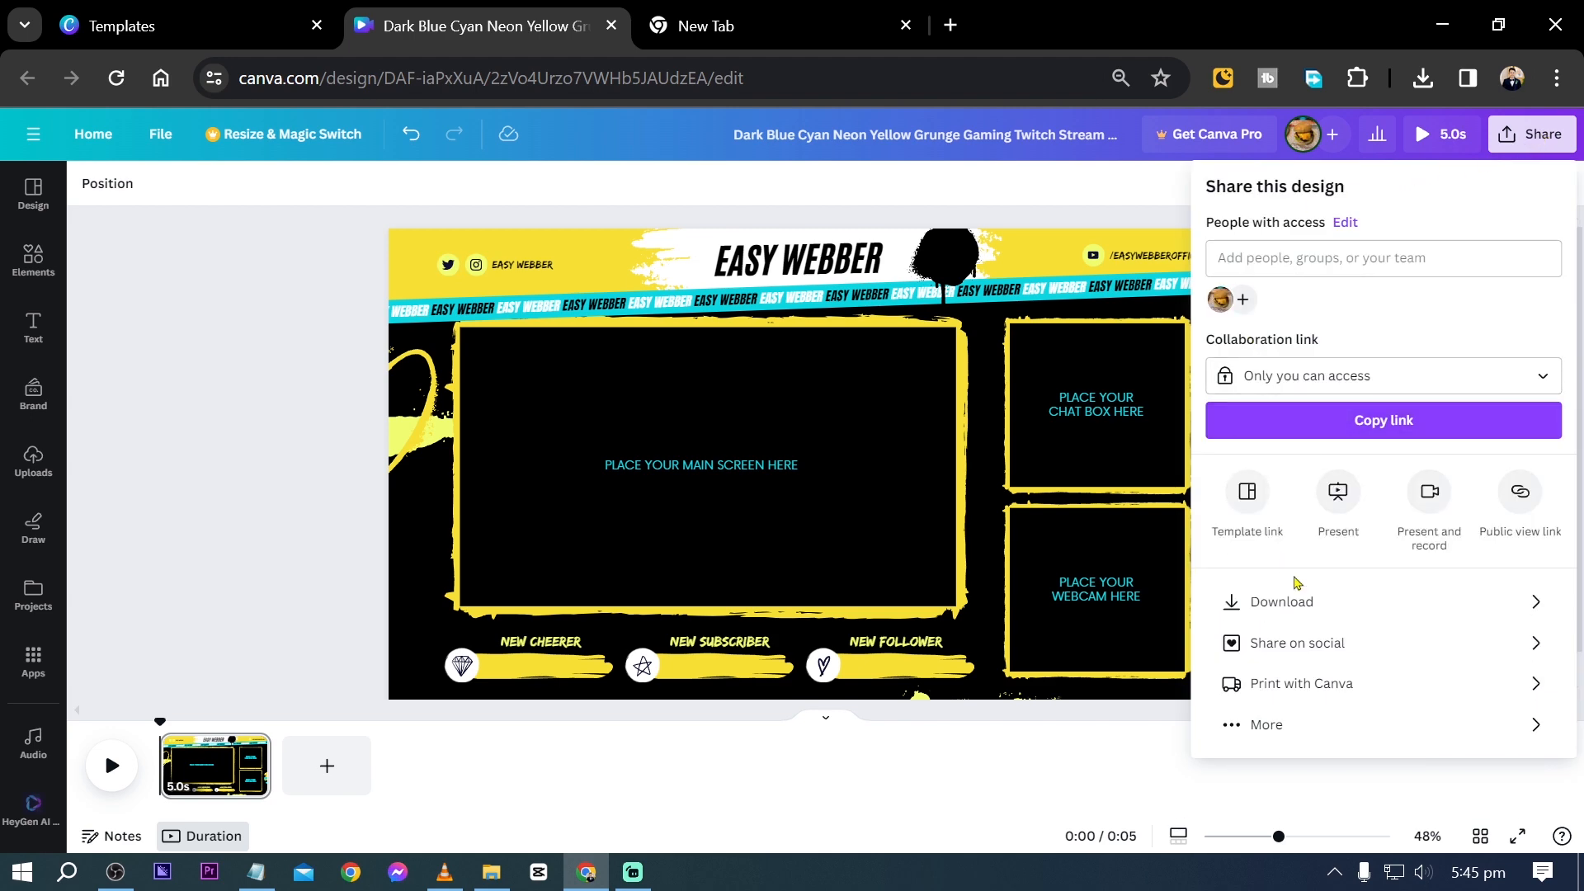
left_click(1282, 601)
left_click(1382, 434)
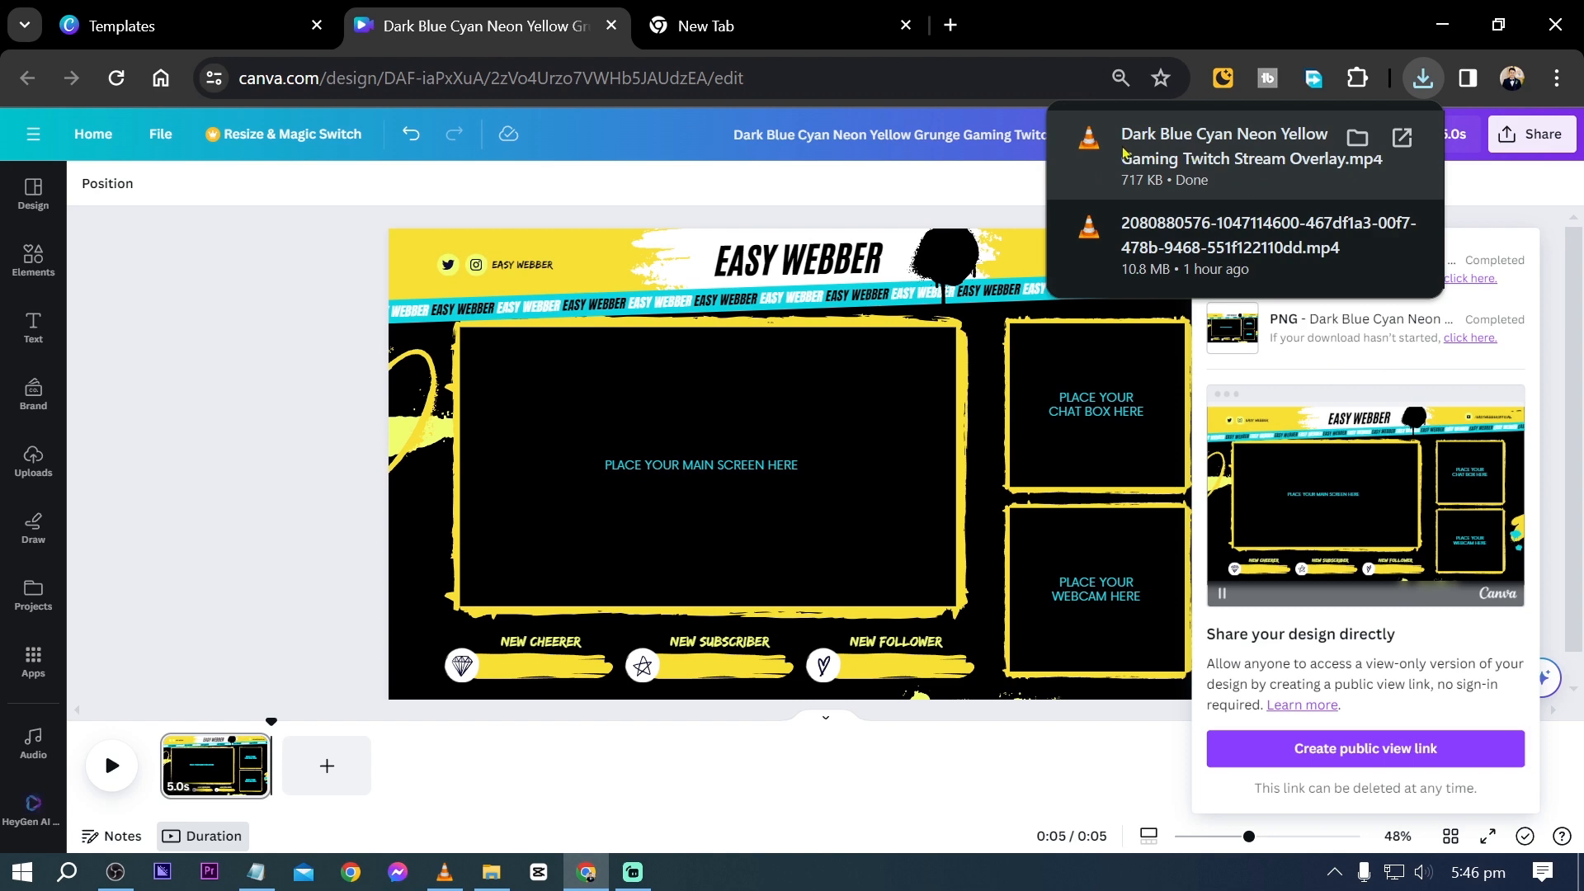
- Switch to Streamlabs Desktop and create a new scene named Sample Scene
left_click(633, 872)
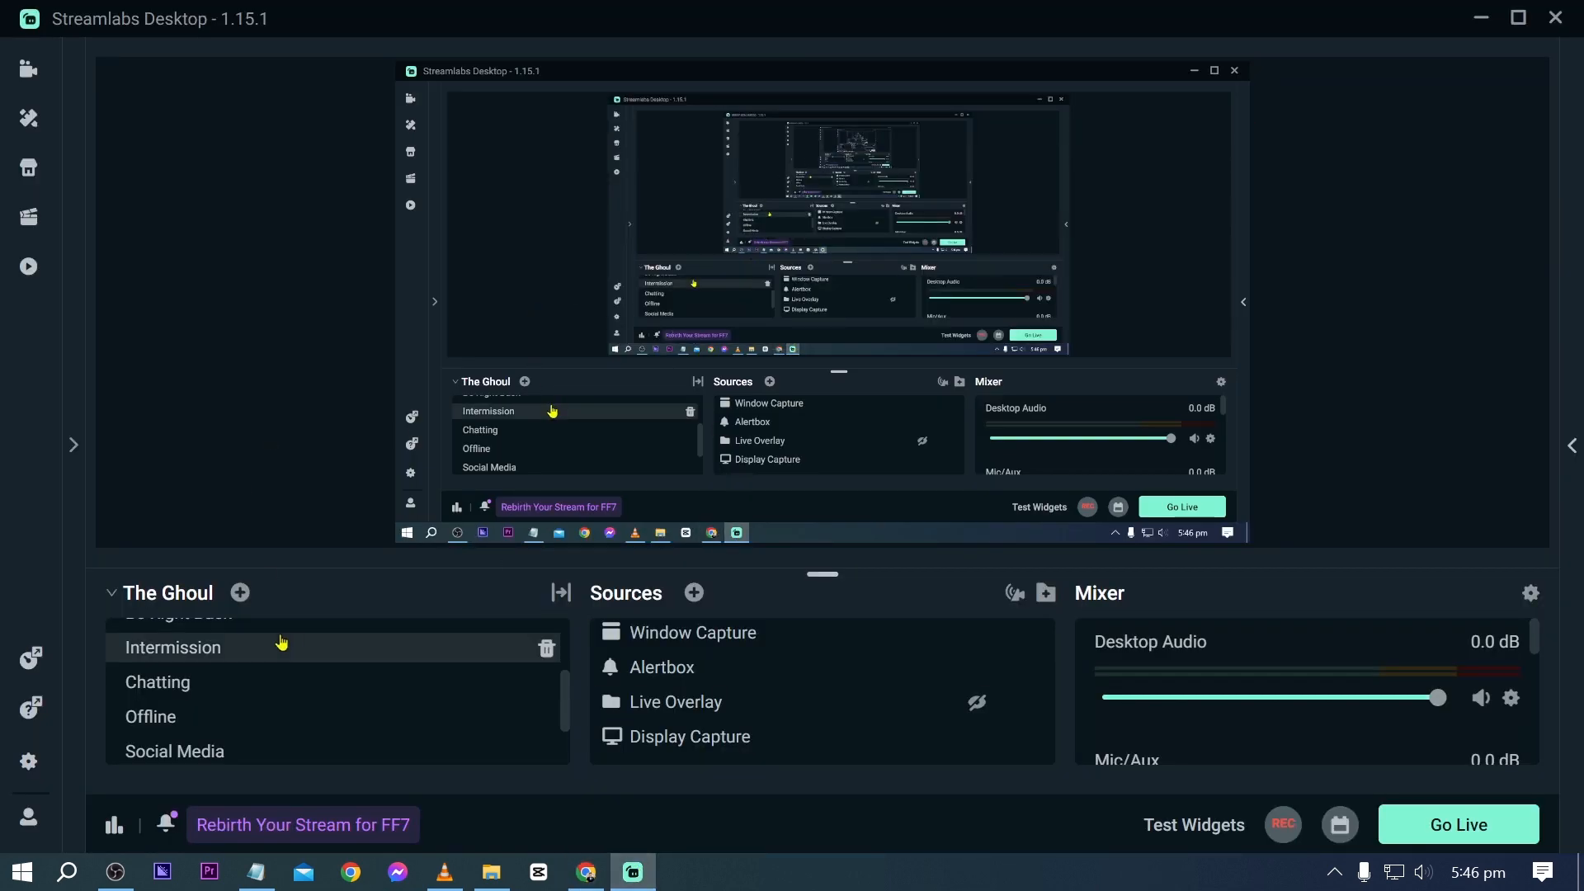
left_click(239, 593)
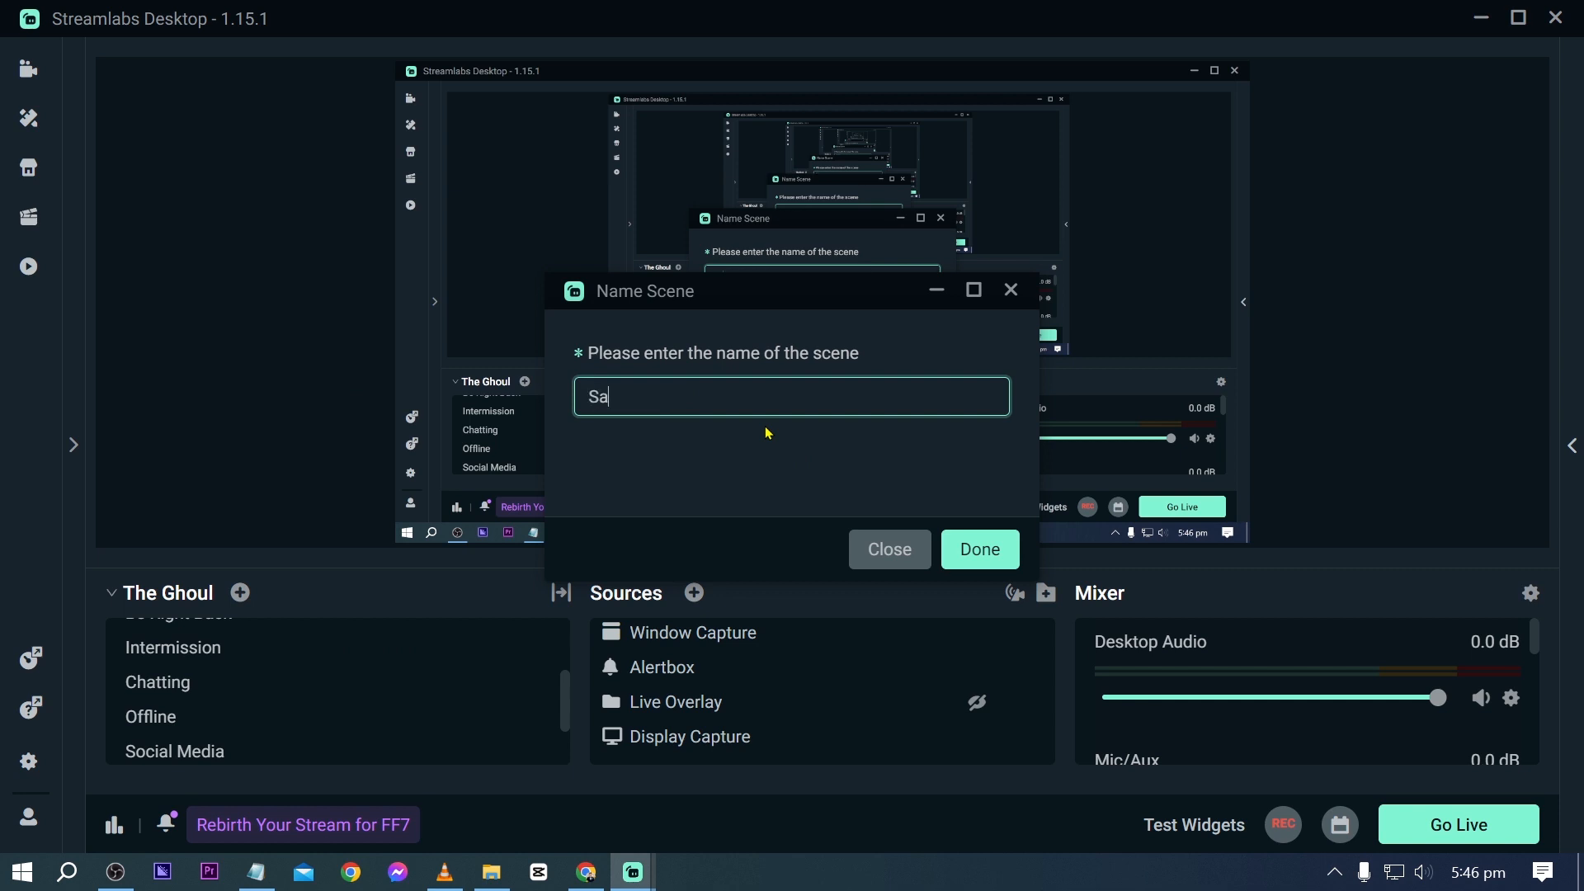
key("Return")
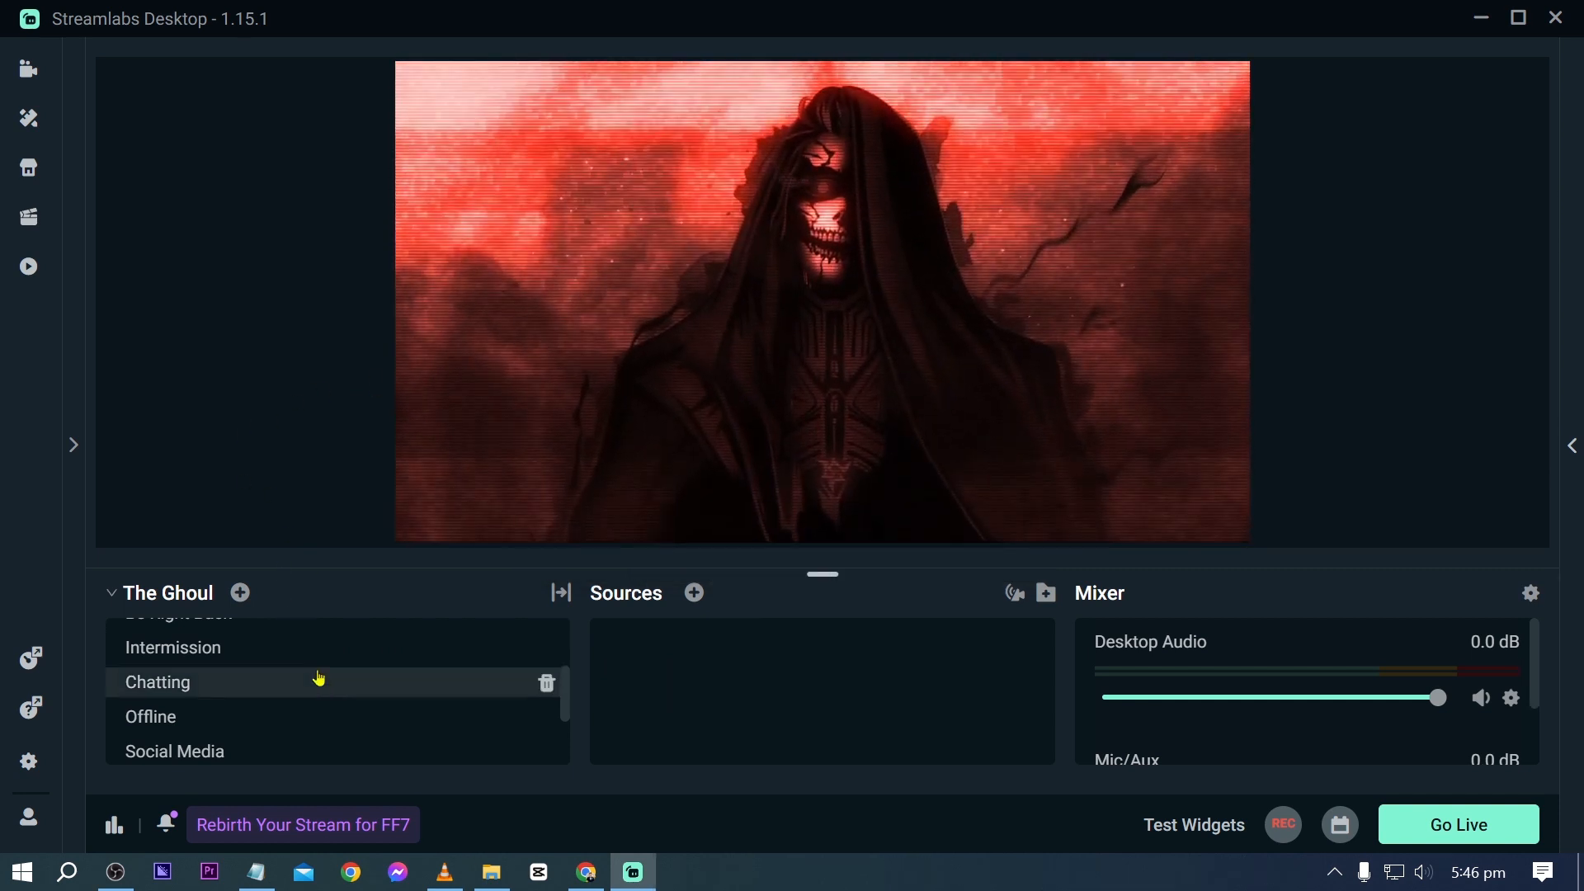
scroll(319, 679, "down", 3)
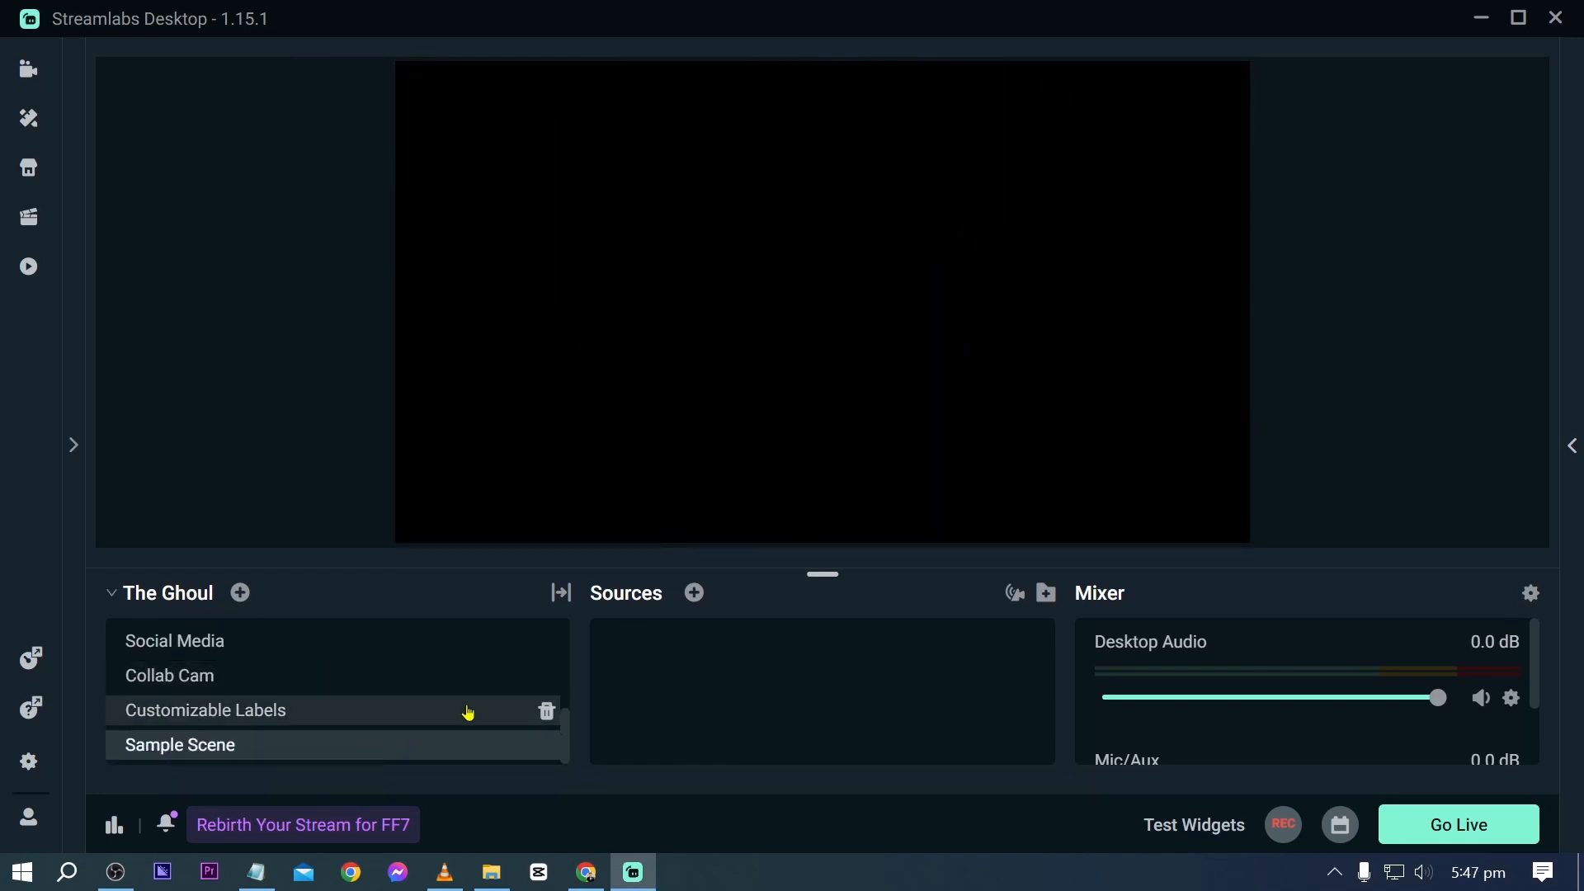
- Add a new Media File source named Overlay to Sample Scene
left_click(694, 594)
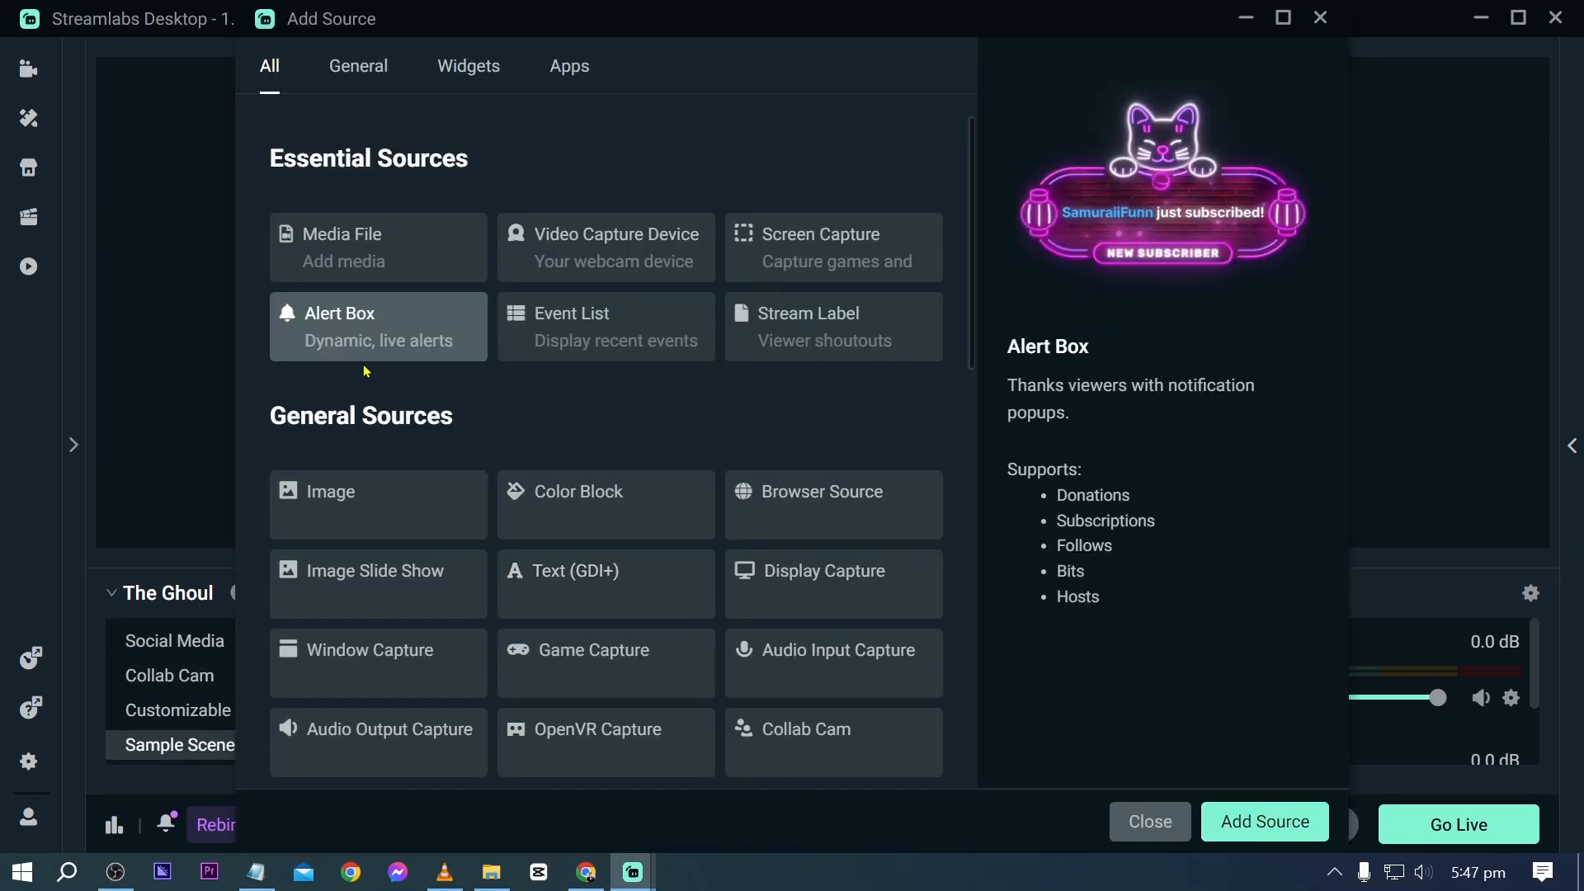
left_click(366, 262)
left_click(1308, 829)
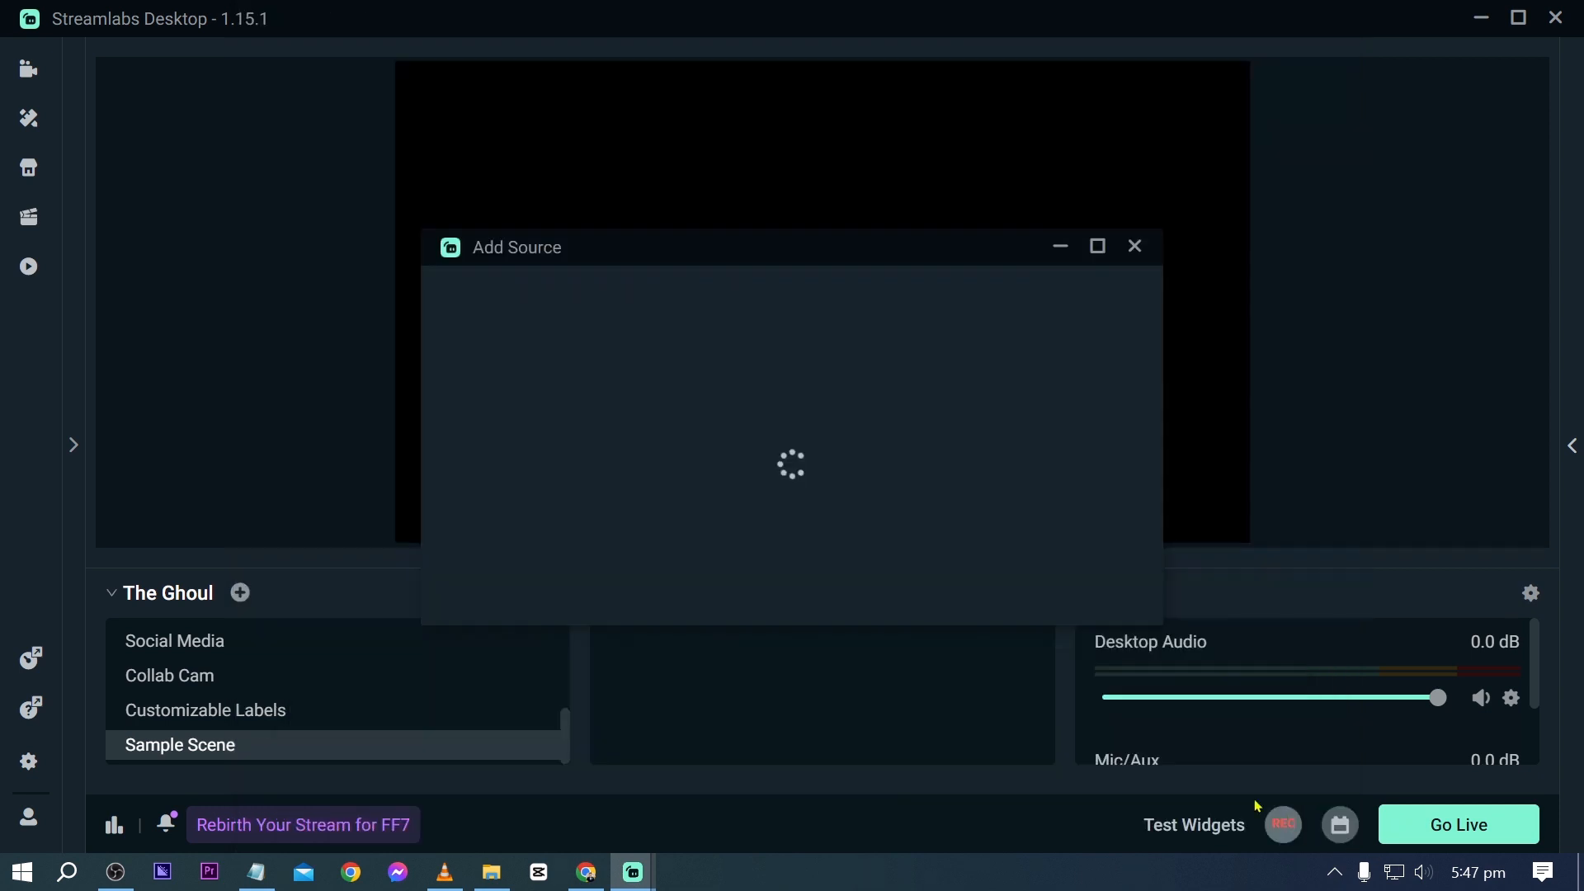
left_click(668, 597)
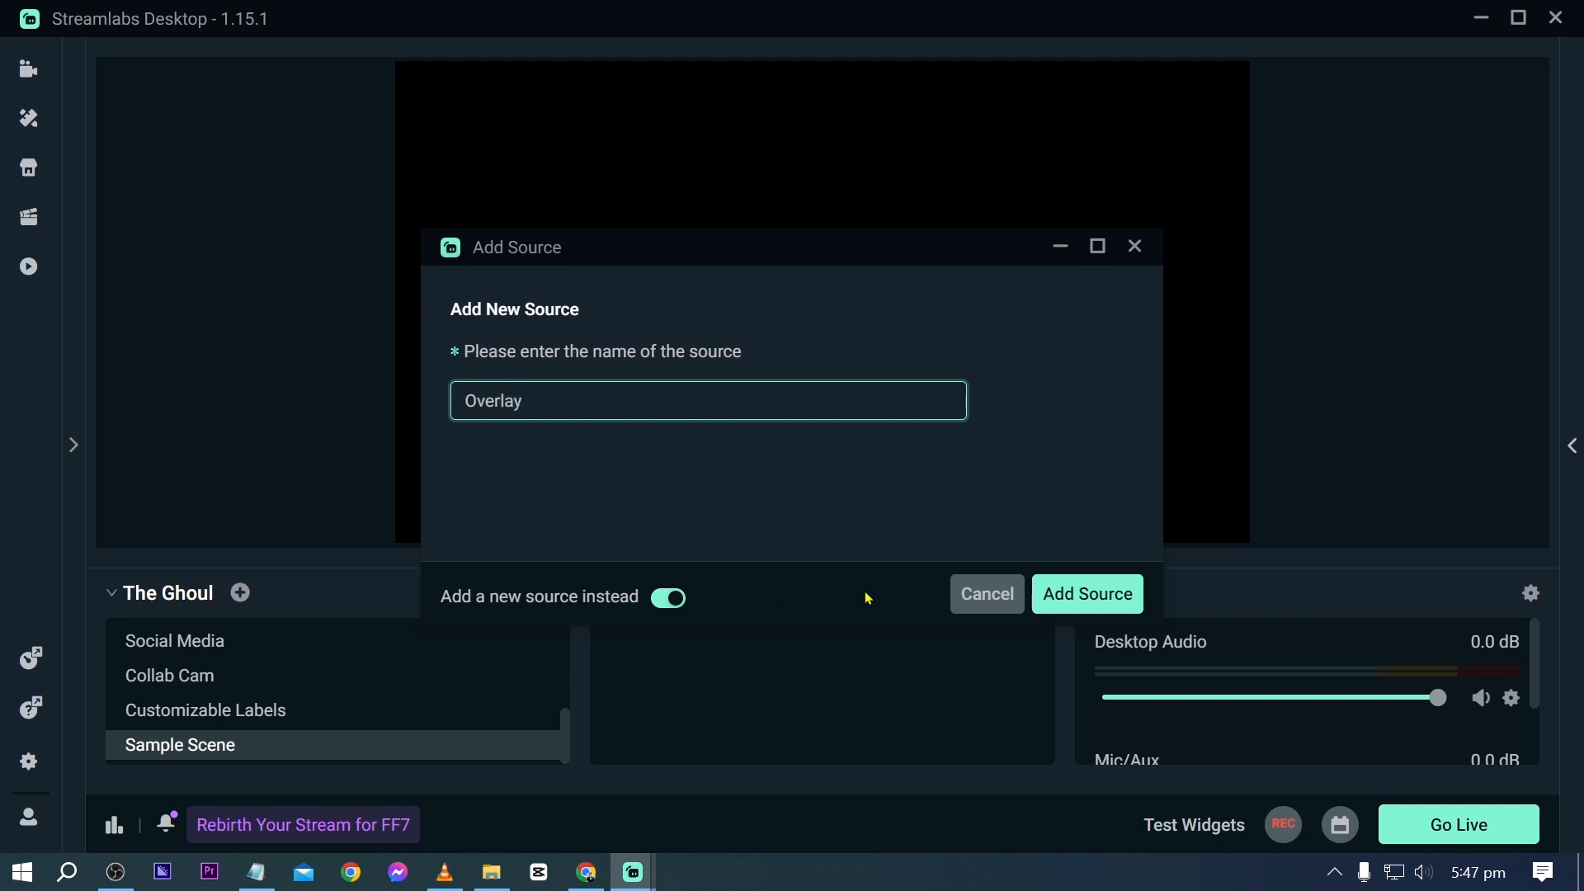
left_click(1089, 589)
- Load the Dark Blue Cyan Neon Yellow overlay video from Downloads as the source's local file and enable Loop
left_click(1080, 374)
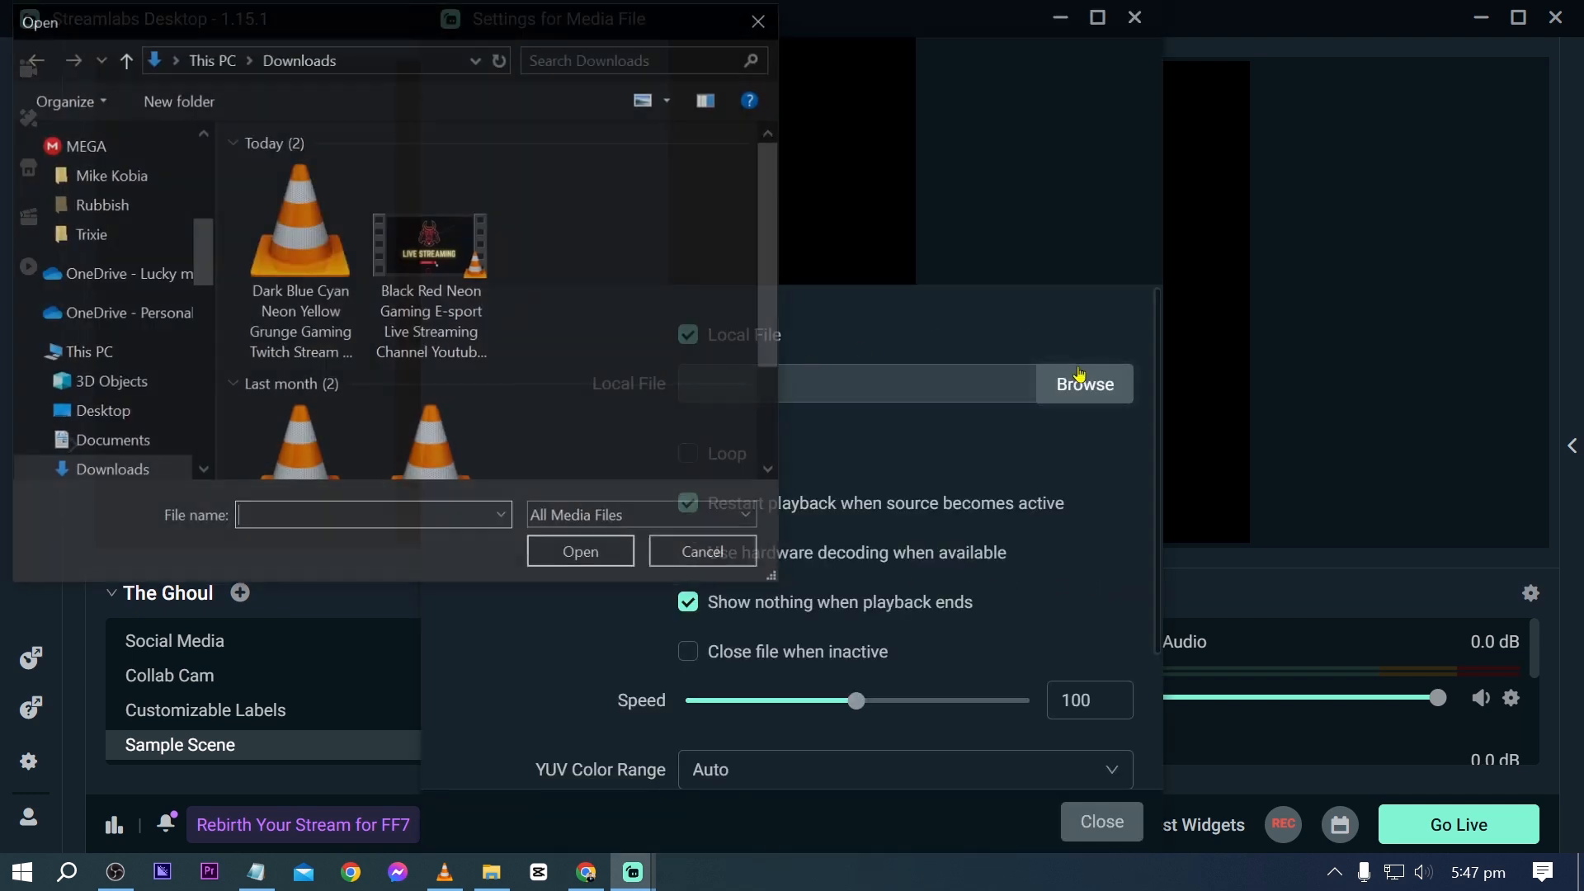
left_click(331, 261)
double_click(331, 261)
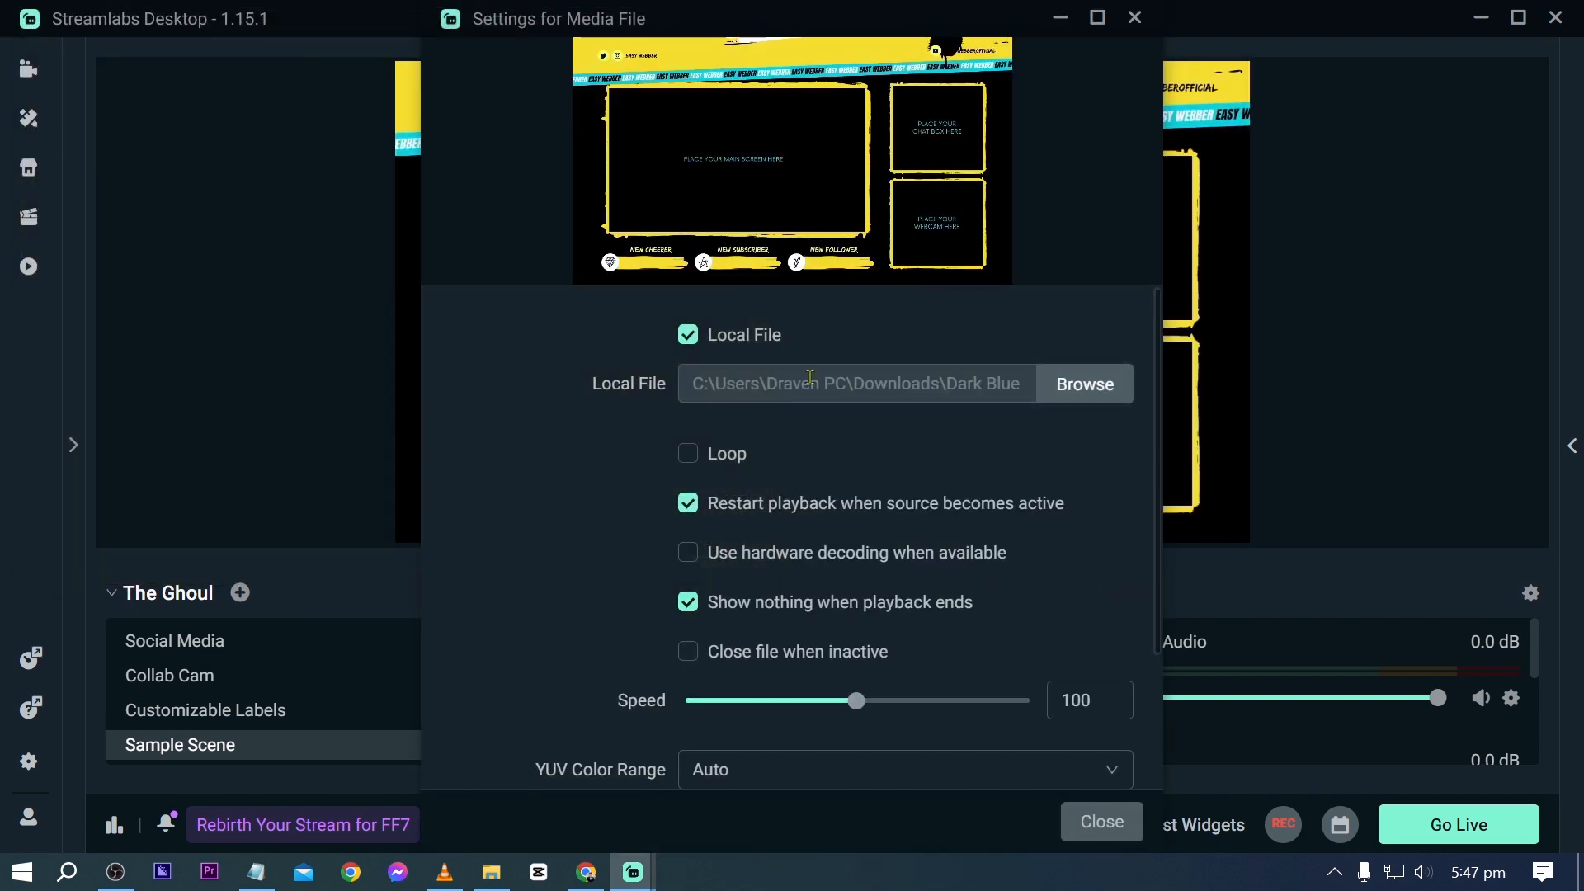
left_click(688, 453)
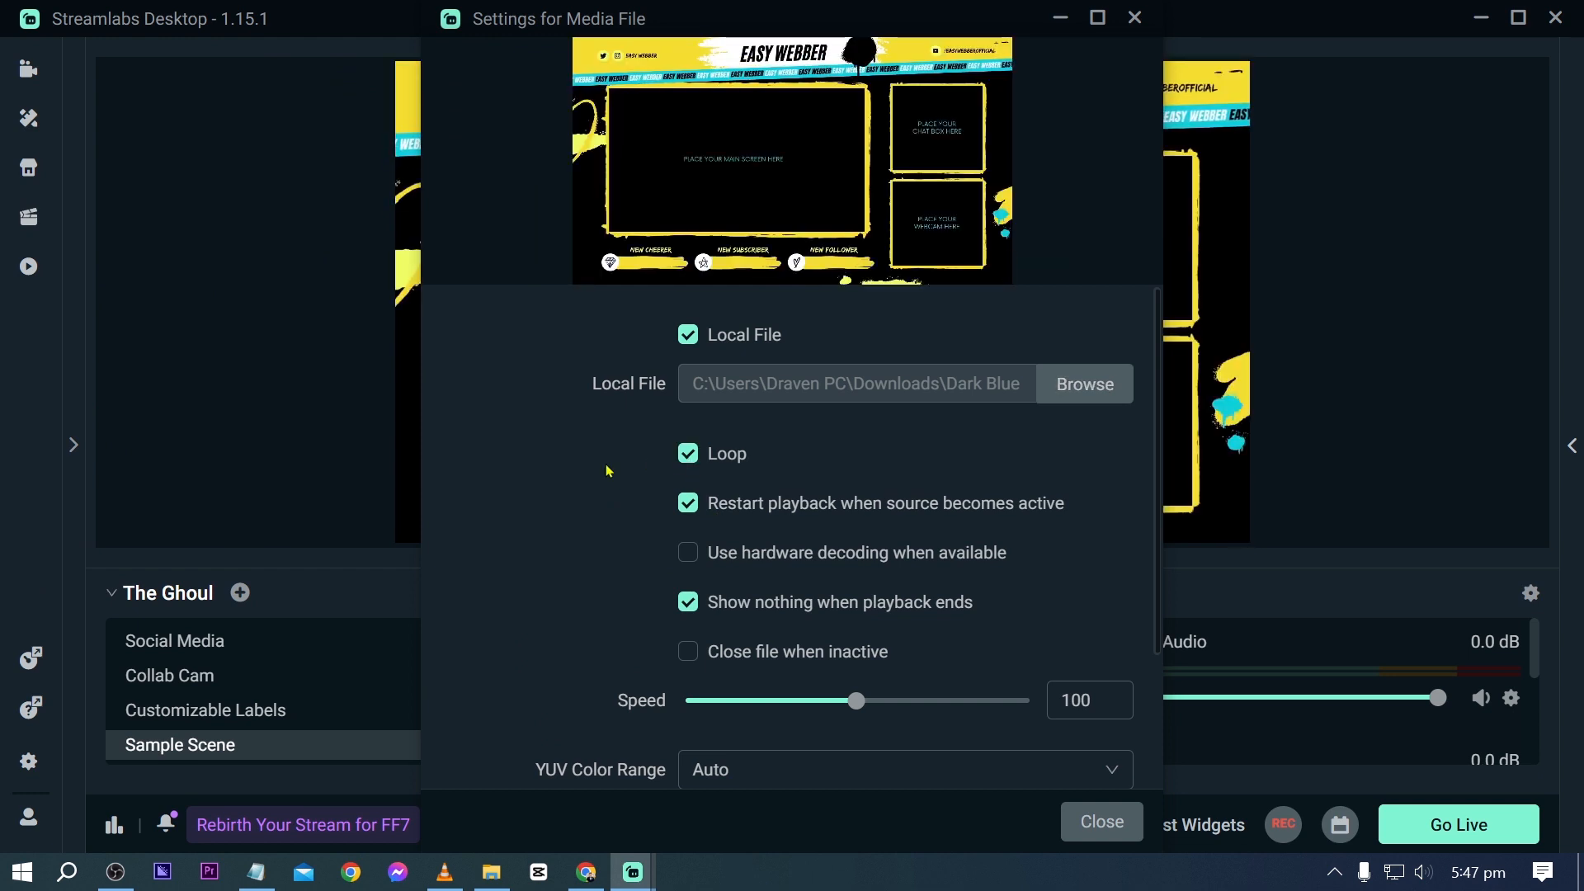
scroll(607, 470, "down", 2)
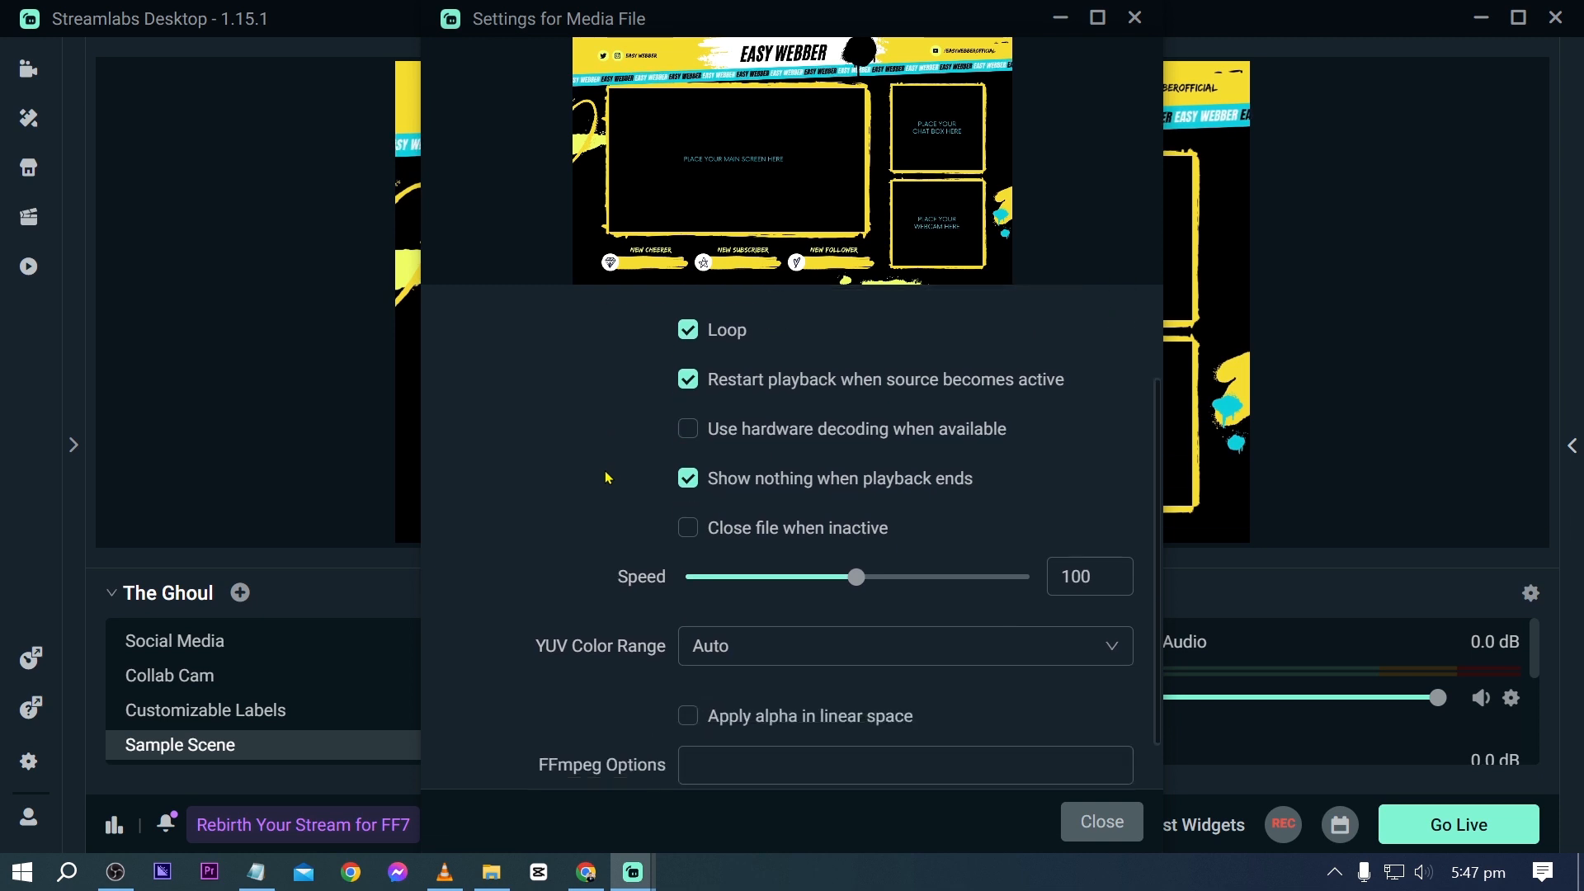
left_click(1087, 820)
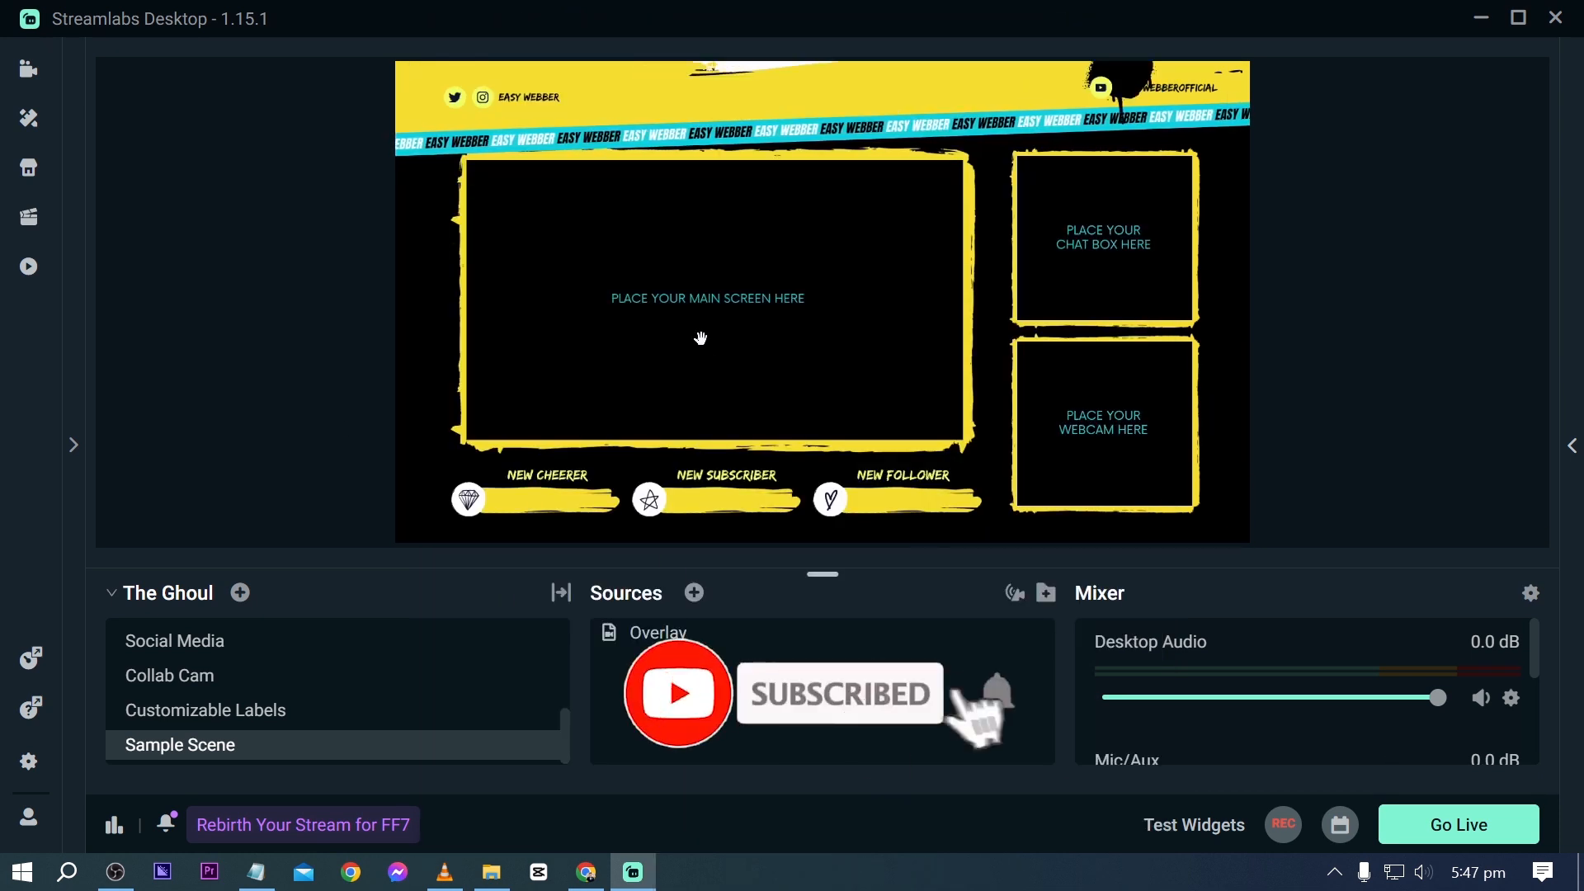
- Add the existing Display Capture source to Sample Scene
left_click(693, 594)
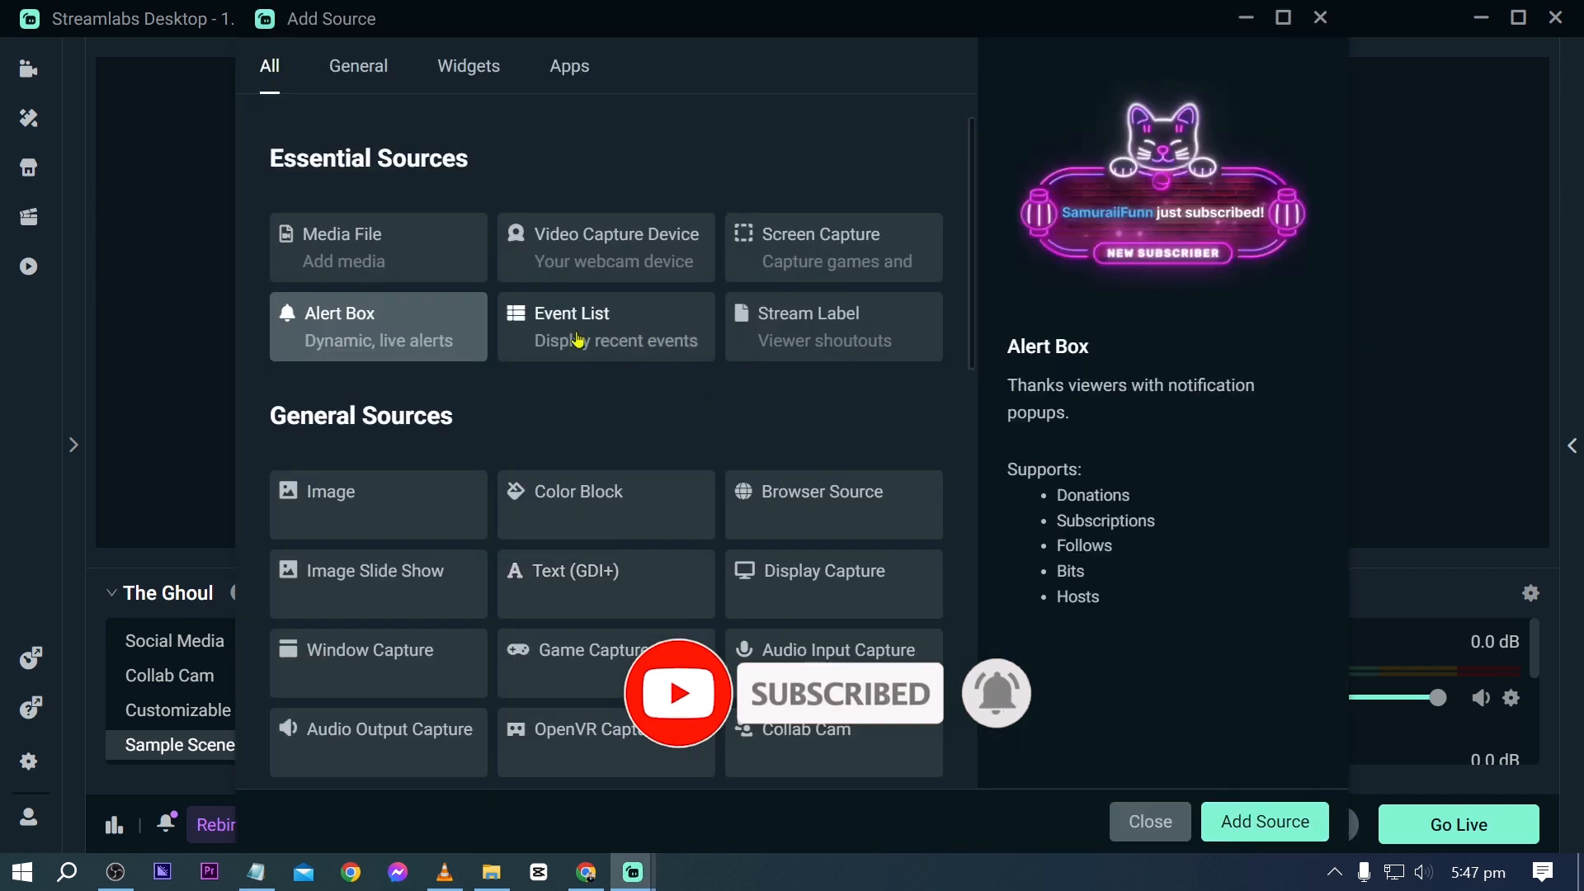
scroll(449, 410, "down", 2)
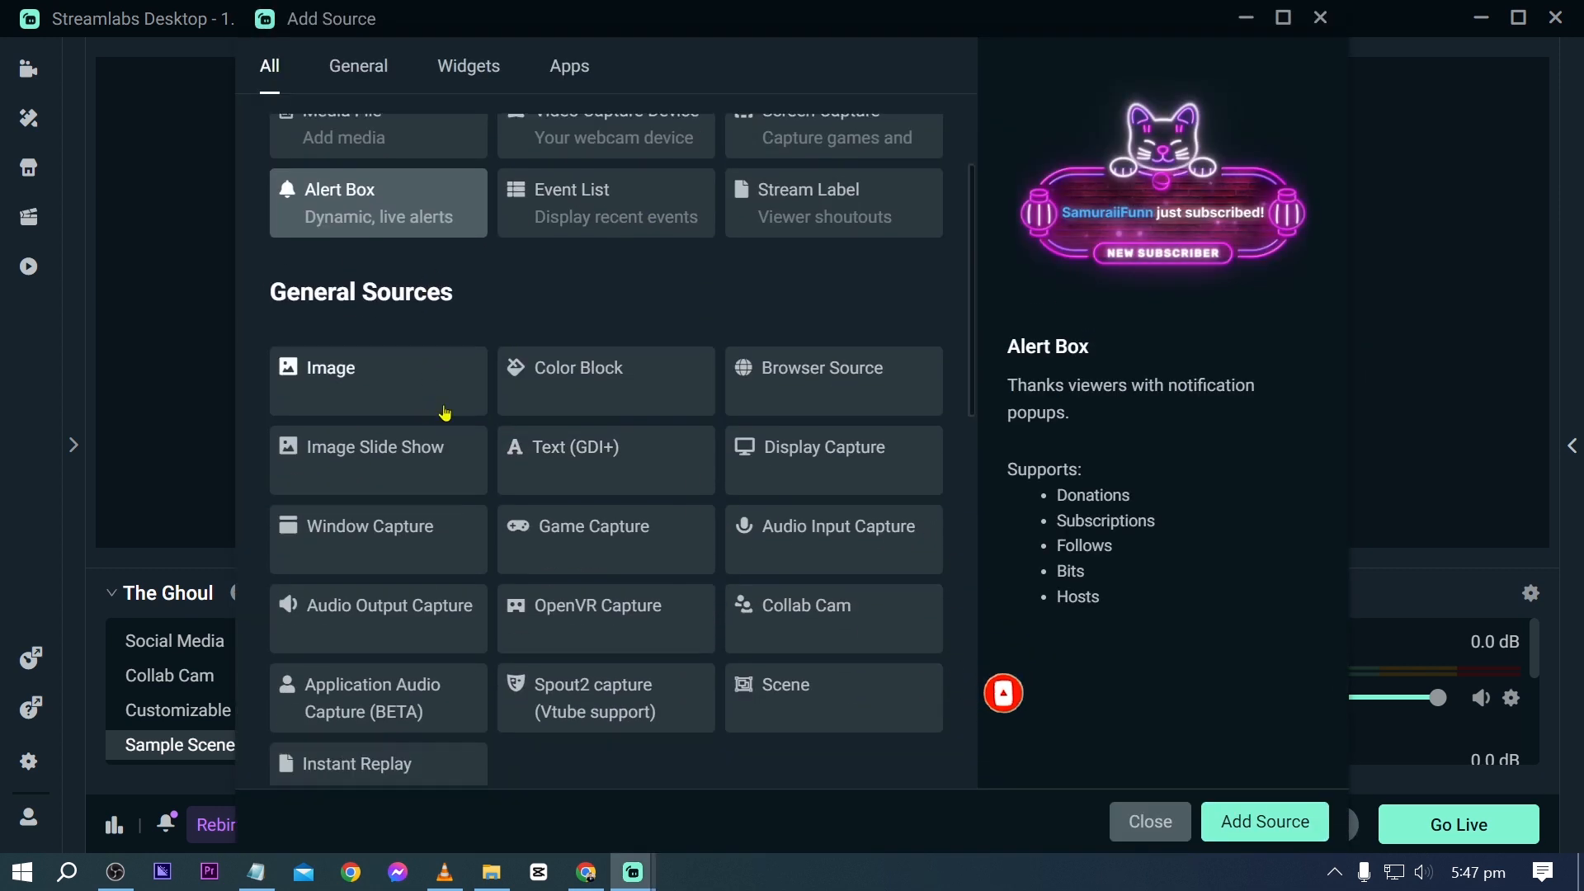
left_click(774, 455)
left_click(1250, 821)
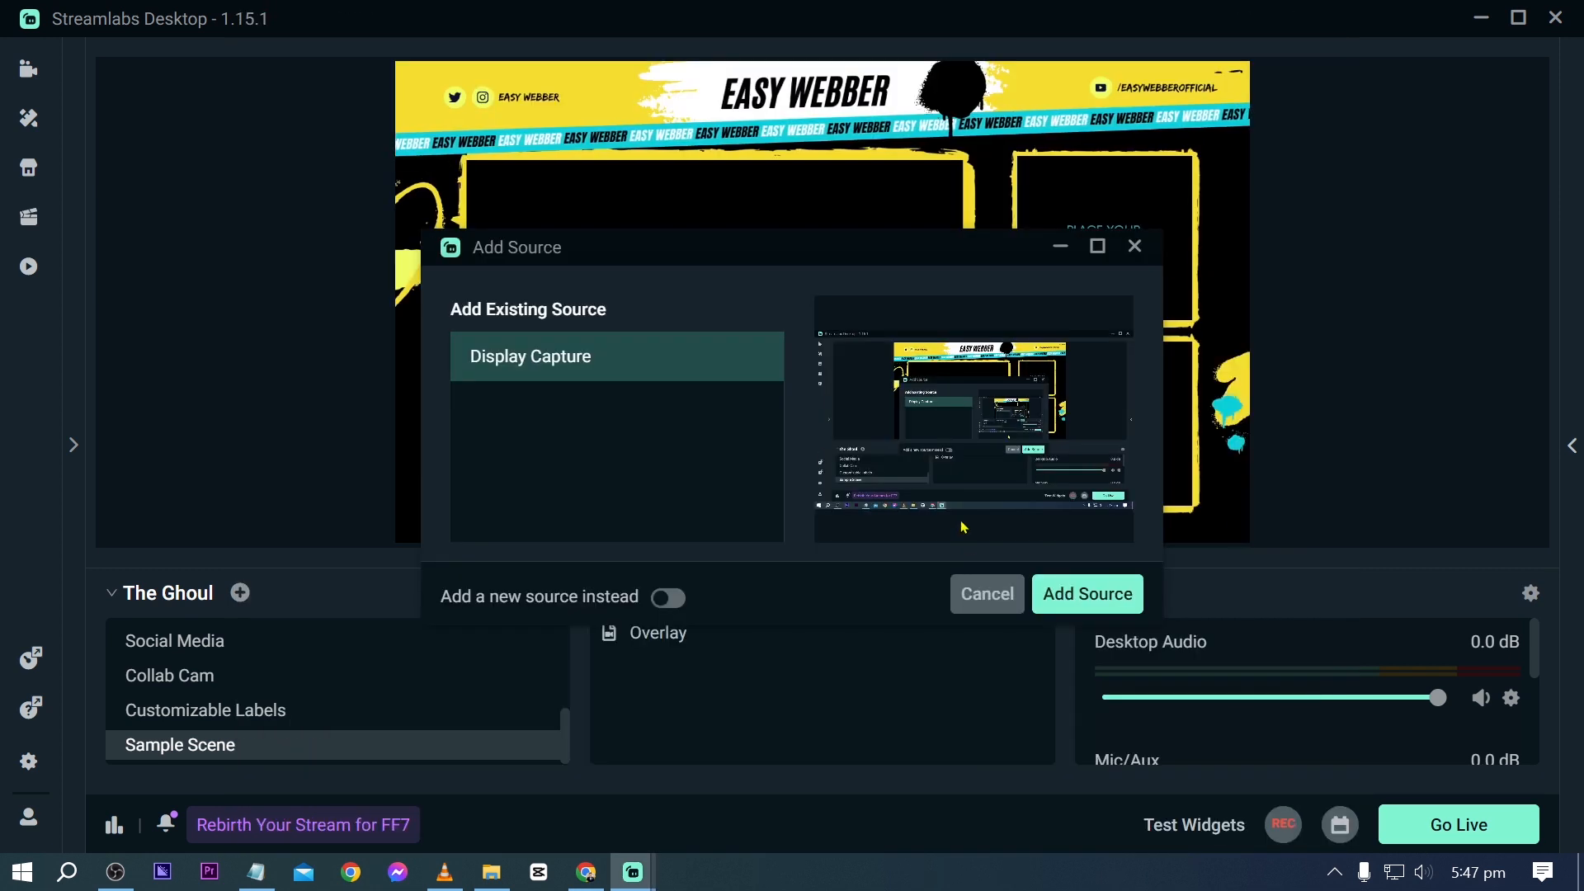
left_click(683, 609)
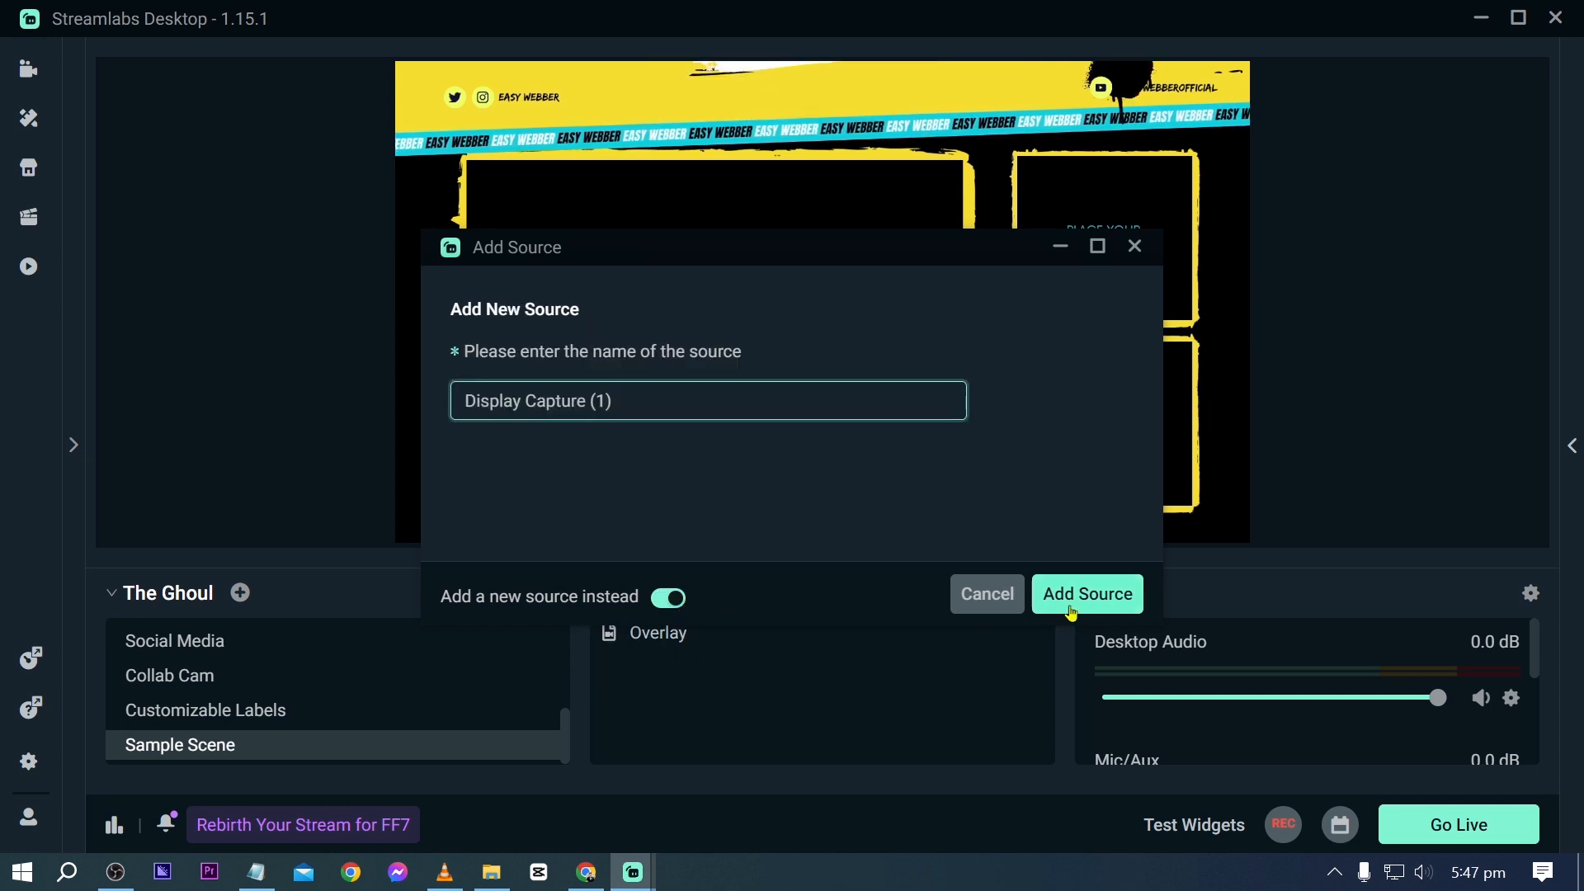
left_click(685, 604)
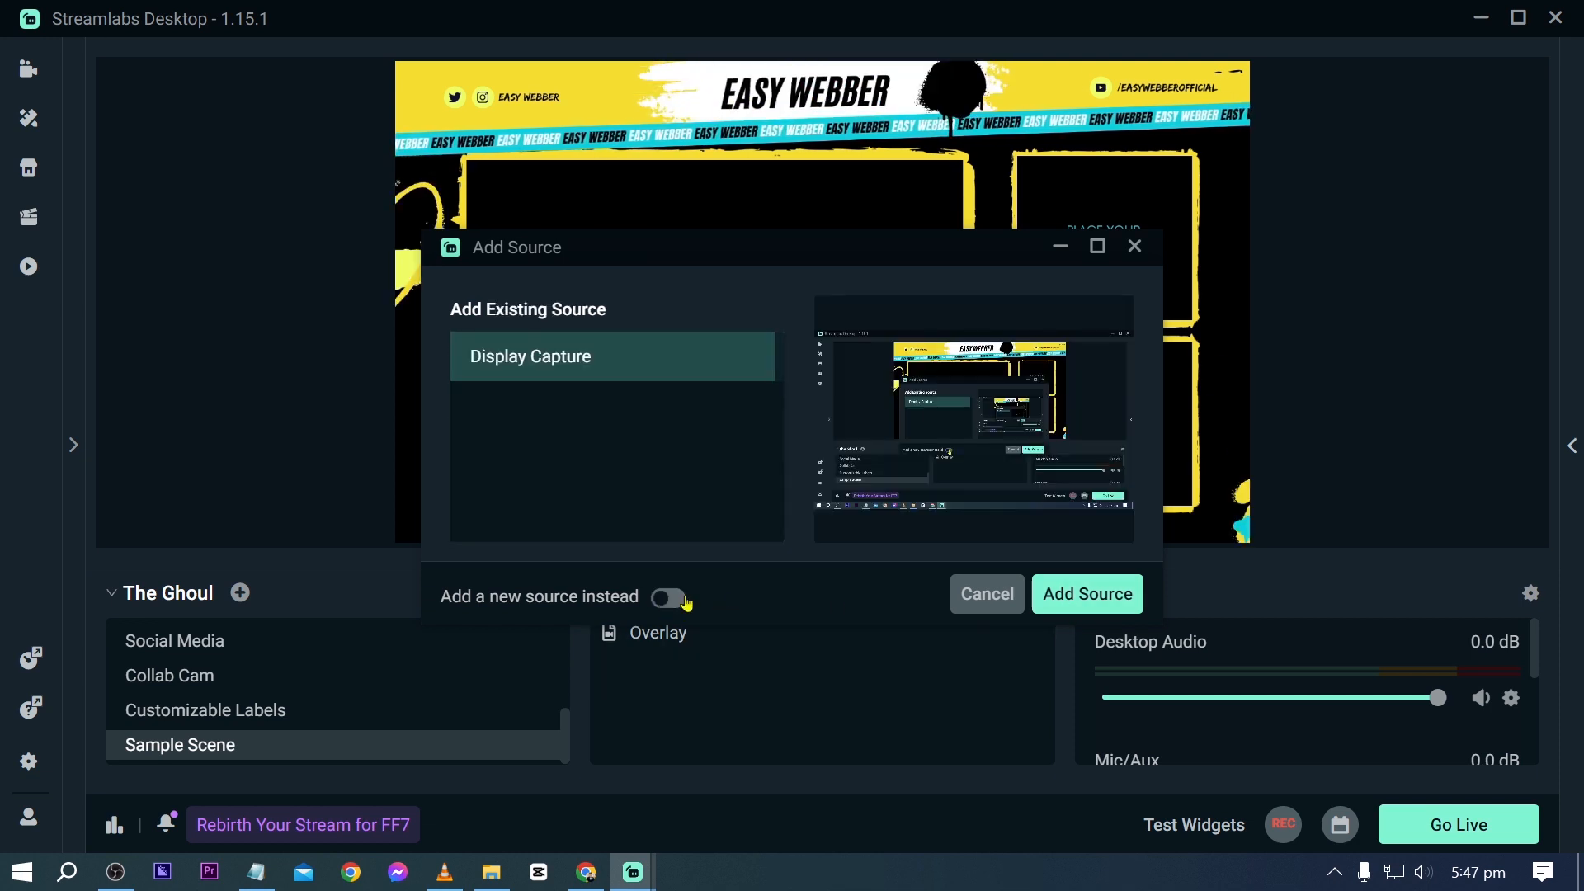
left_click(1071, 597)
- Shrink the display capture and position it to fit inside the overlay's main screen frame
left_click_drag(393, 63, 690, 220)
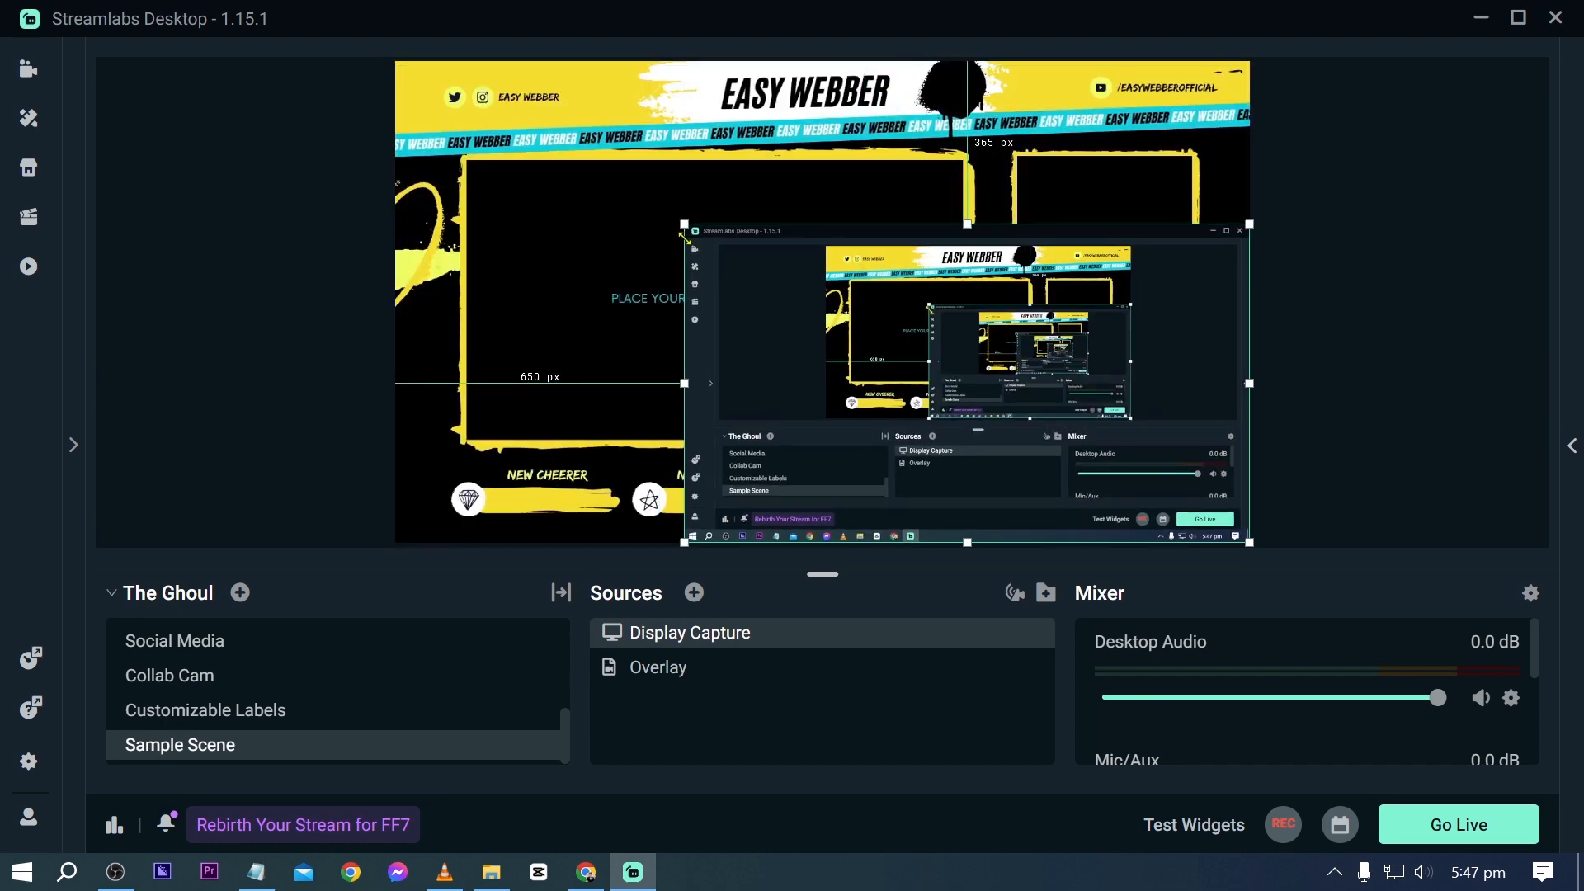
left_click_drag(883, 318, 666, 260)
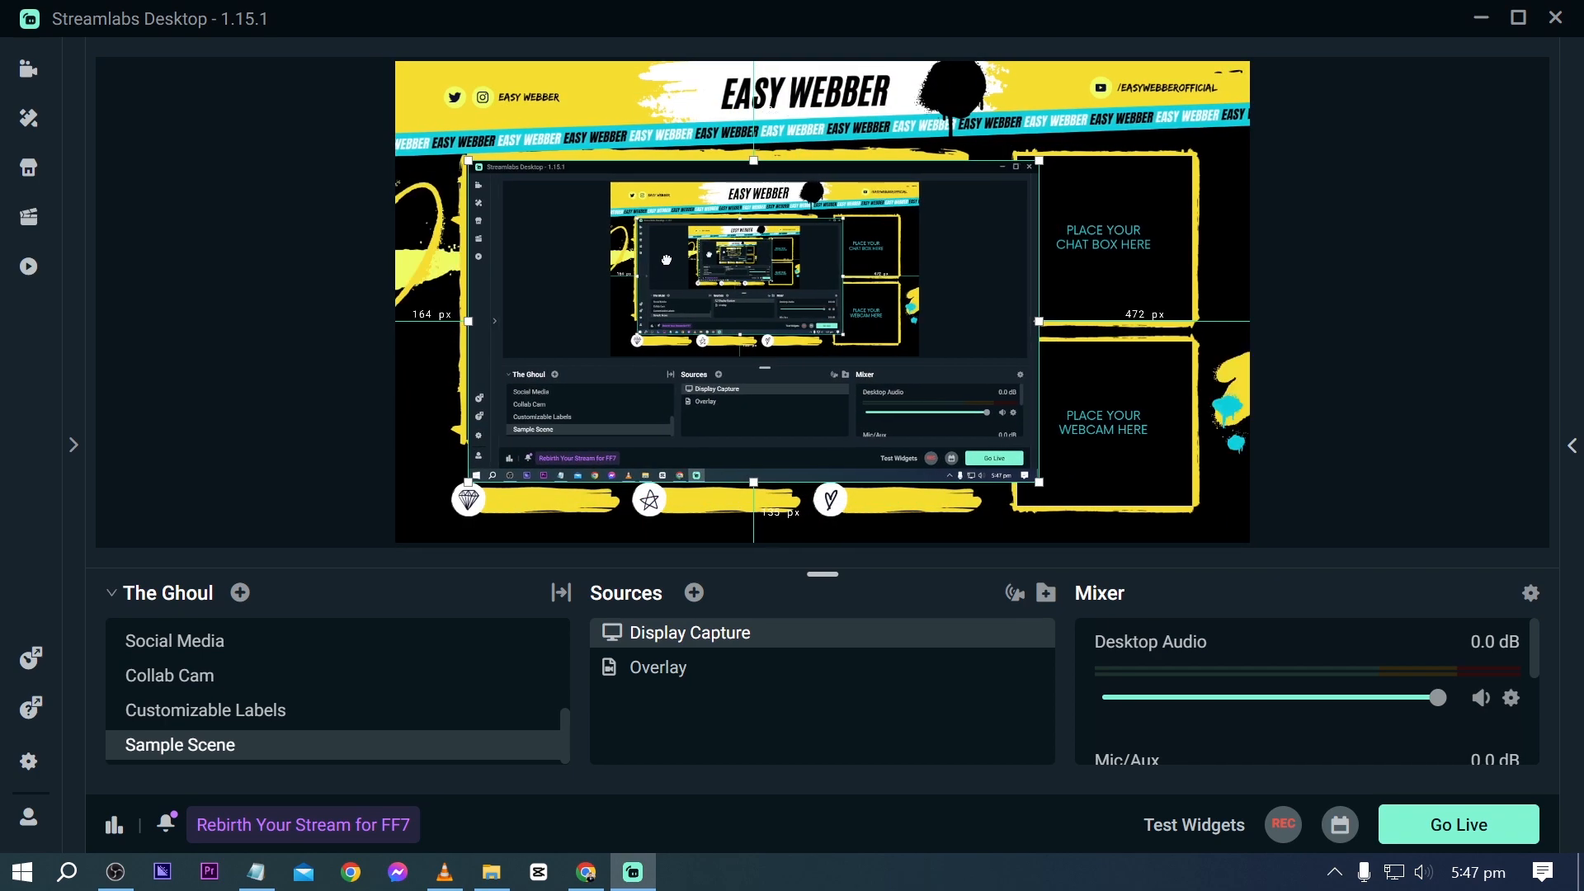
left_click_drag(1036, 479, 965, 440)
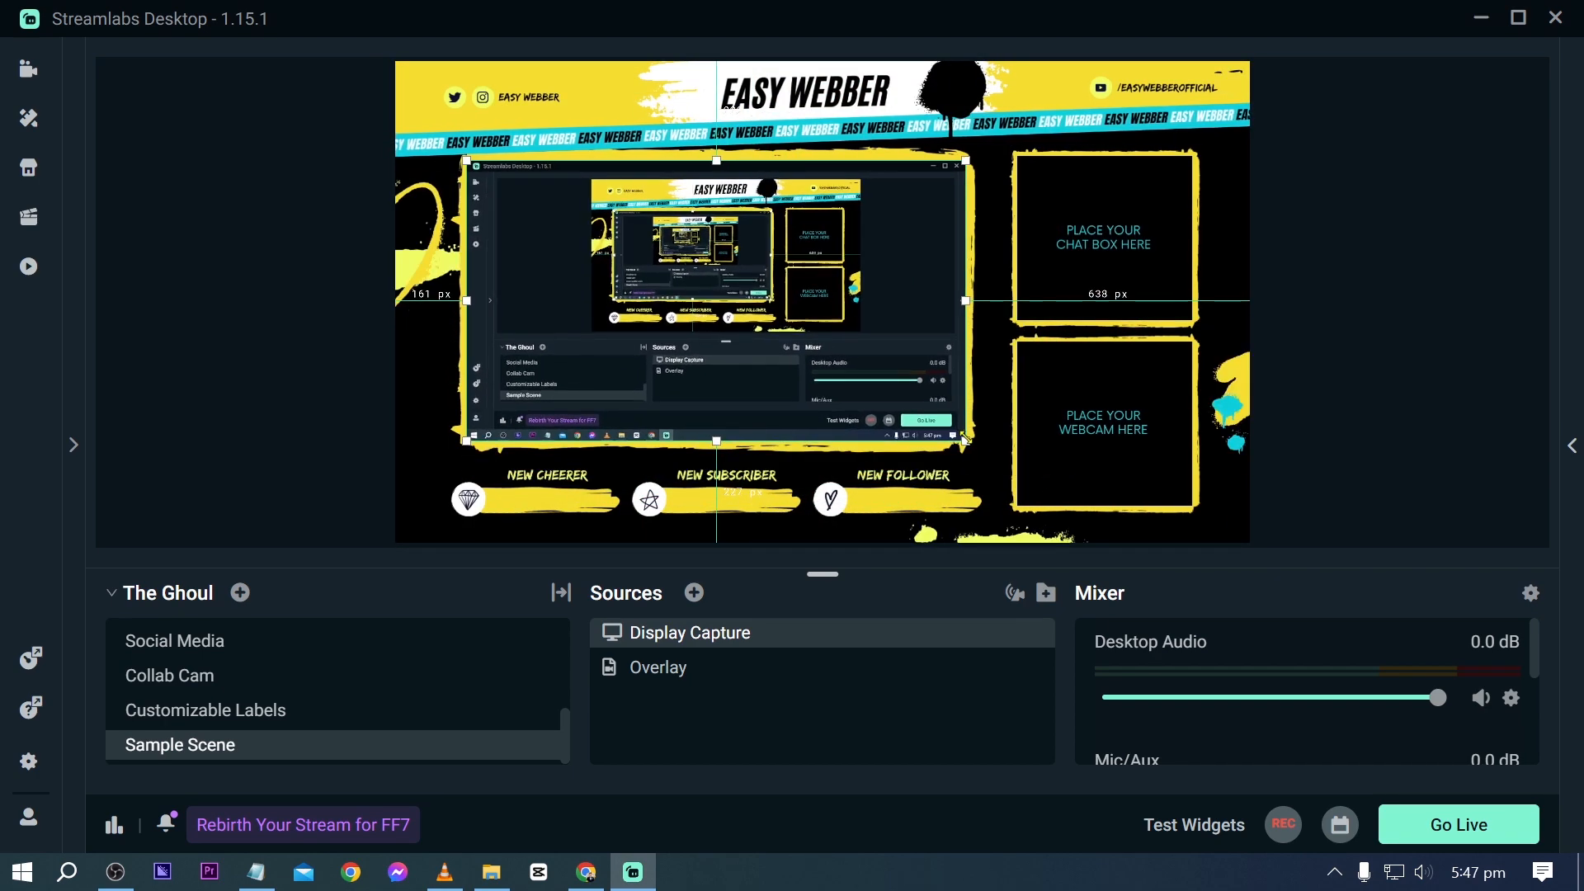
left_click(279, 408)
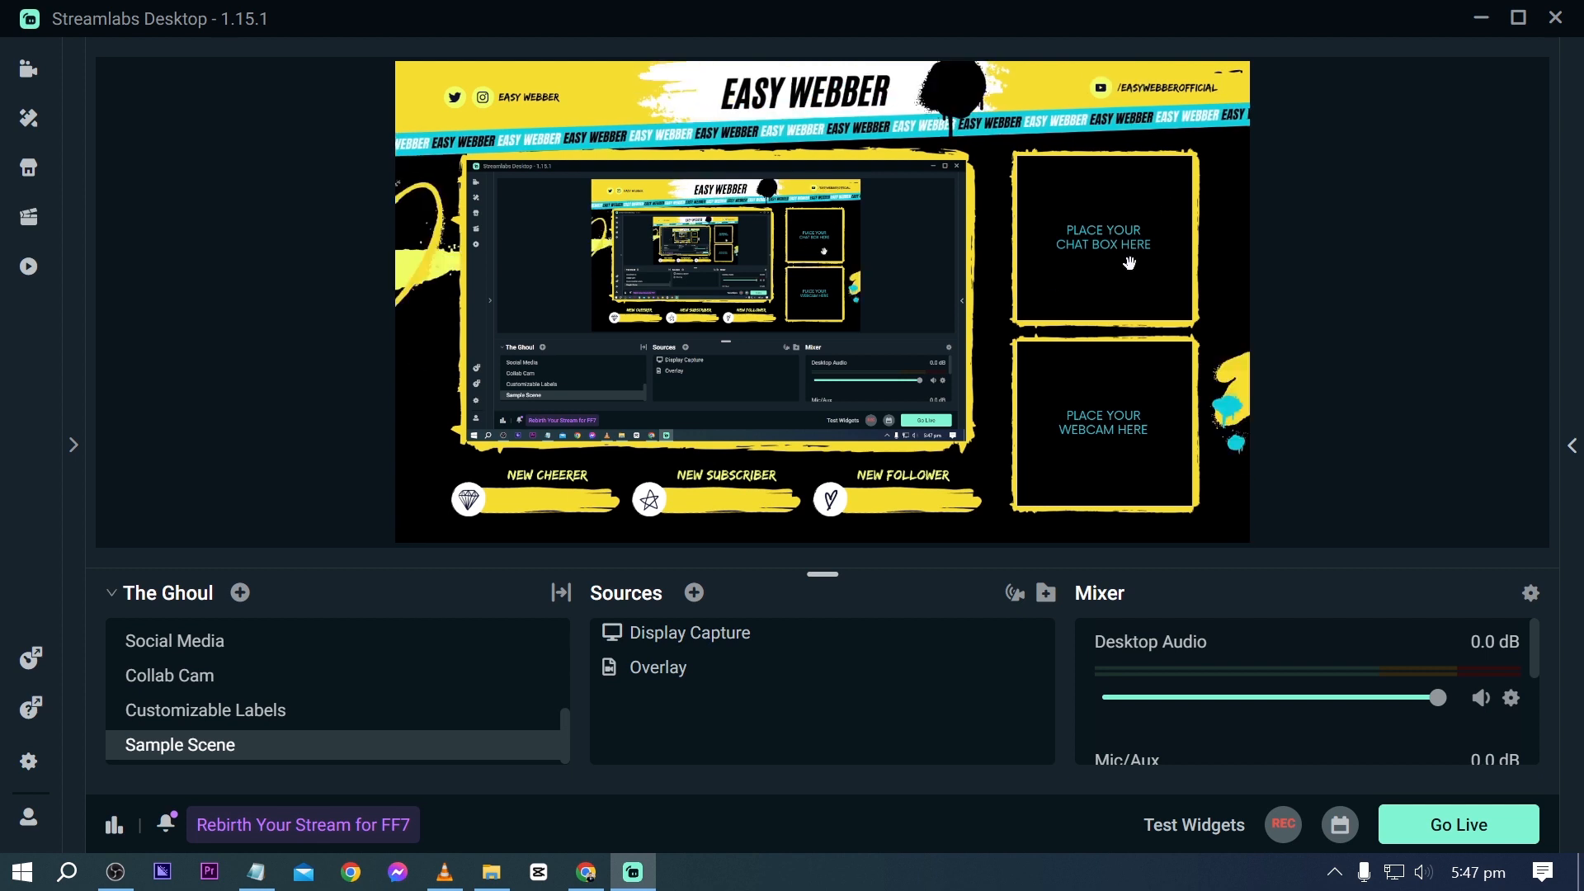
- Add the existing Webcam Capture video device source to Sample Scene
left_click(693, 593)
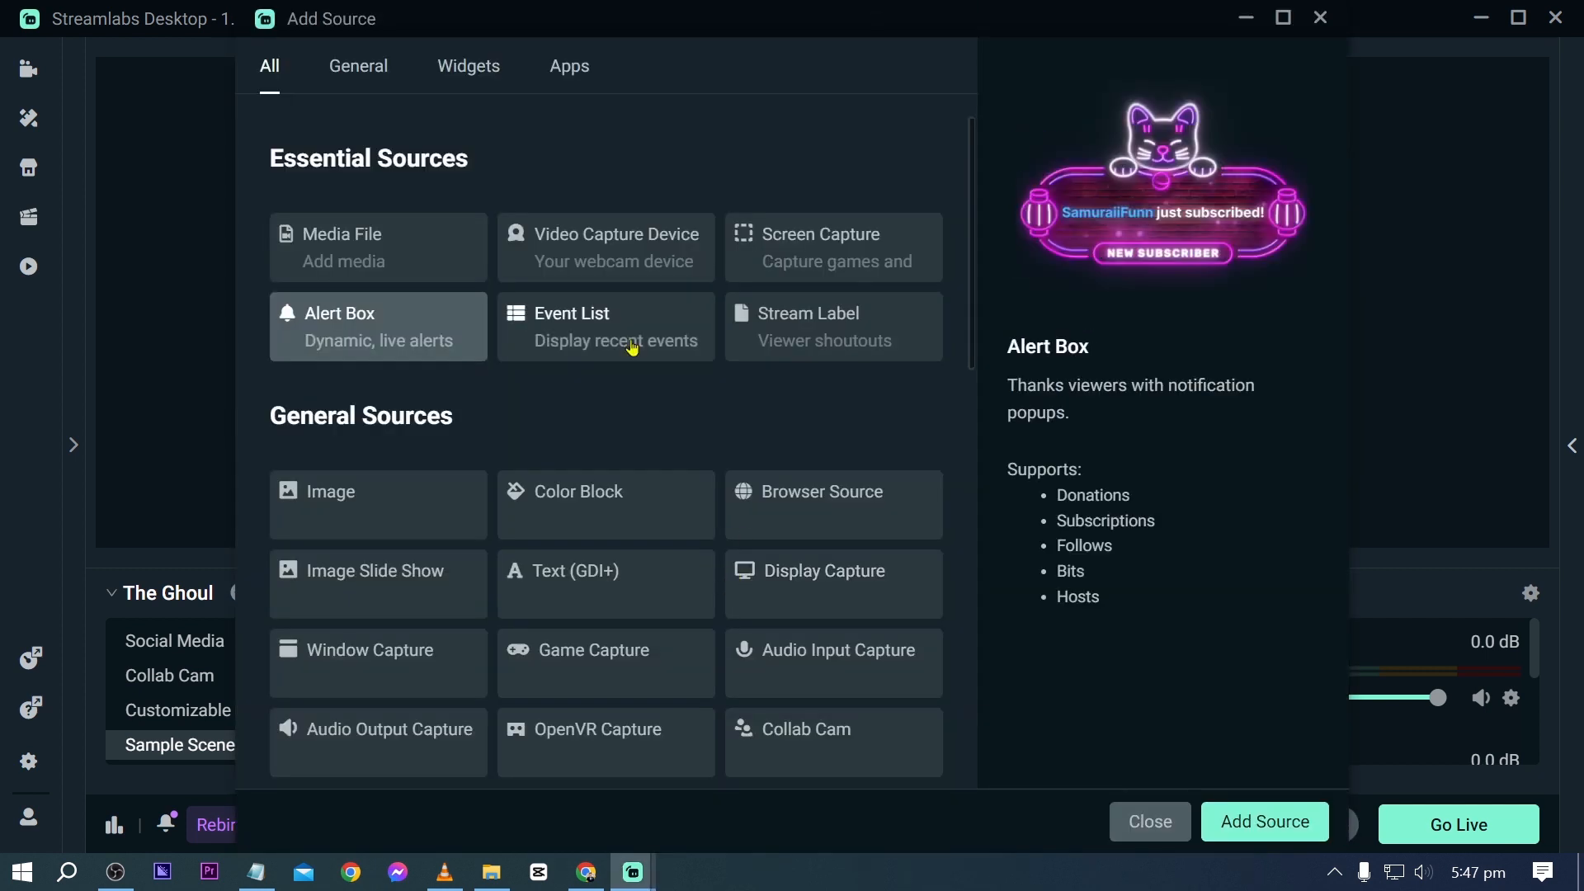
left_click(565, 248)
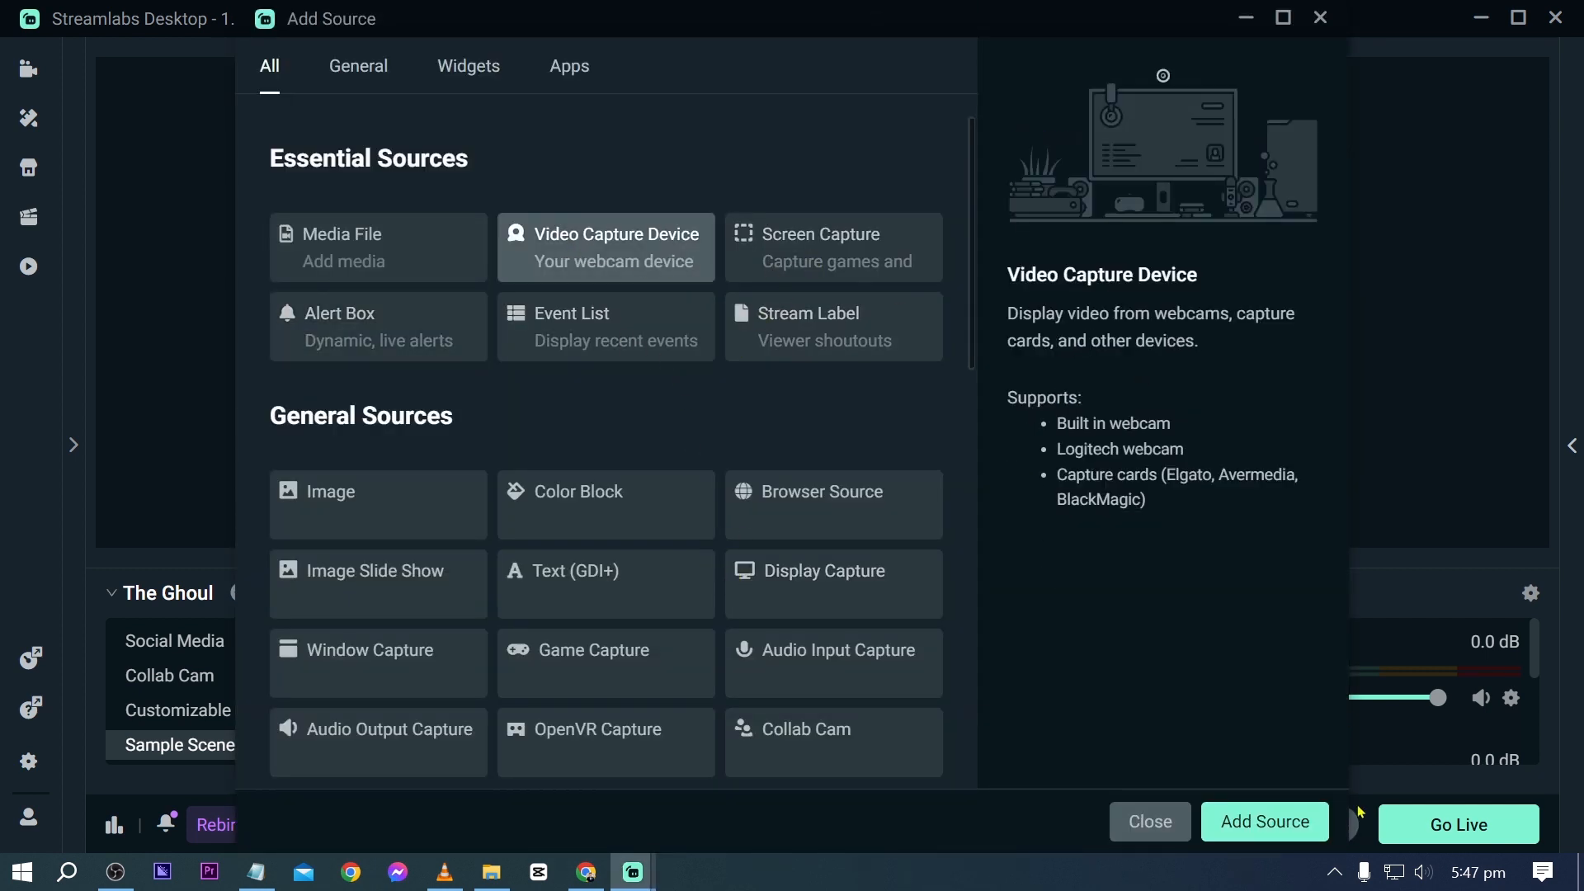
left_click(1296, 819)
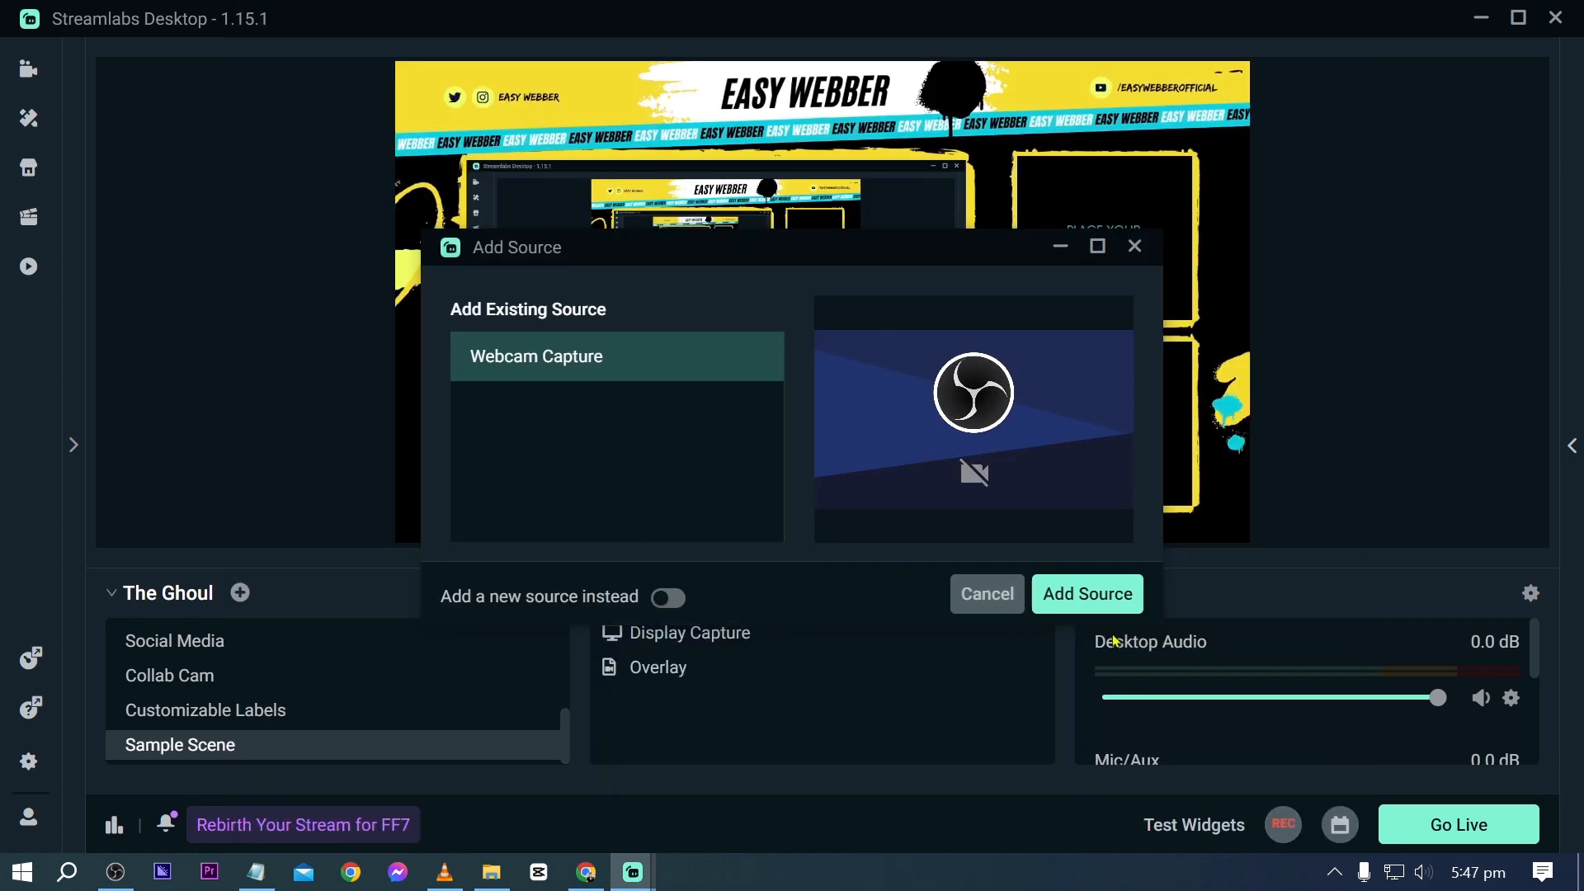
left_click(1110, 596)
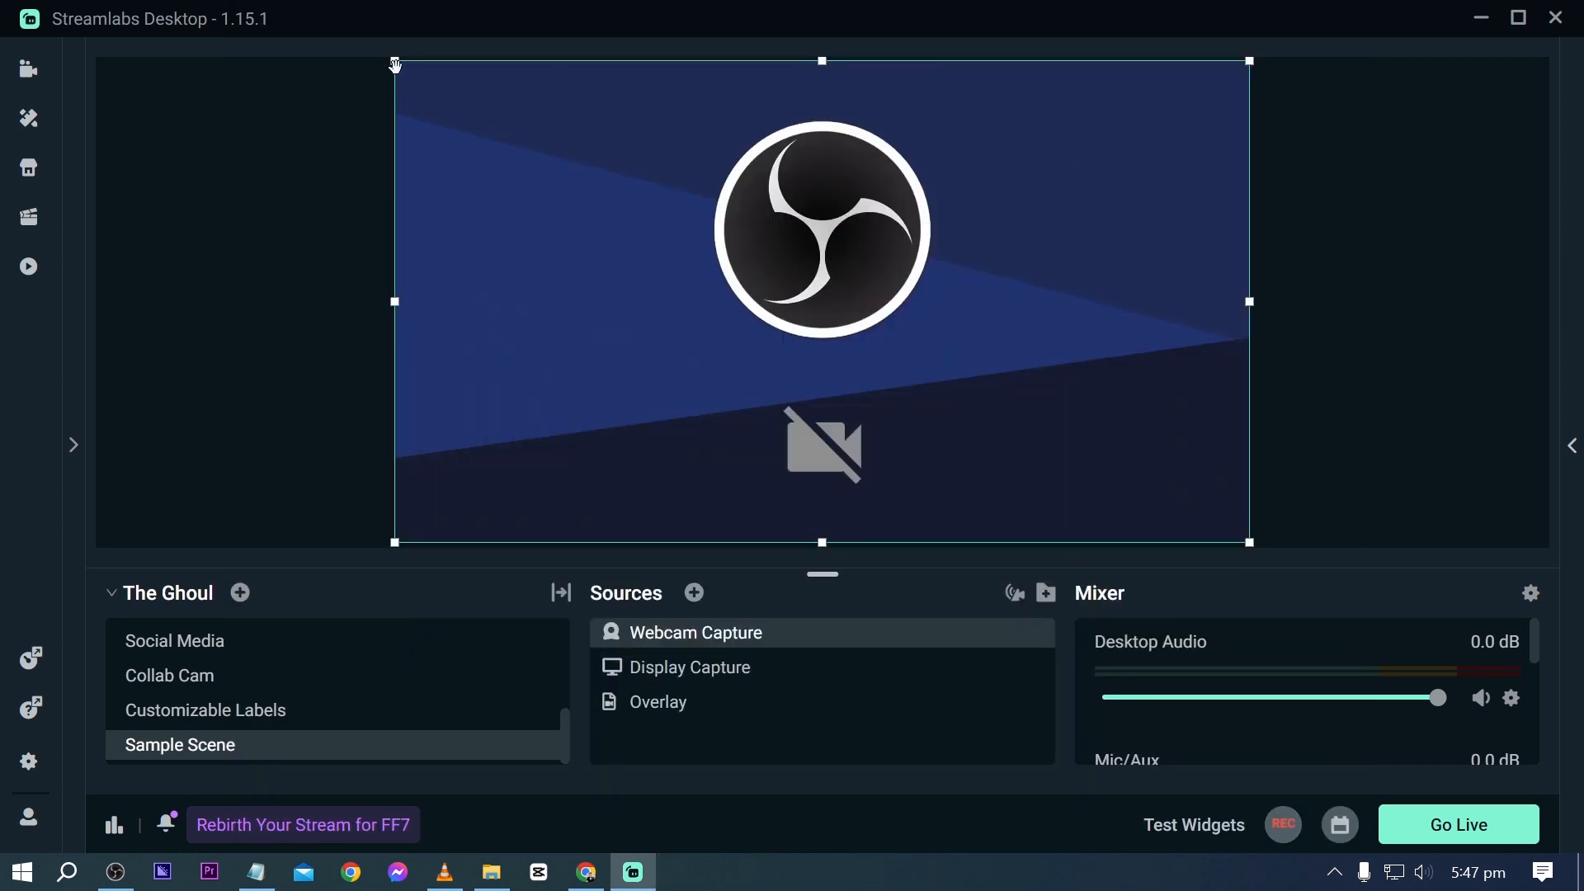
- Shrink the webcam capture, move it over the overlay's webcam frame and crop its right side
left_click_drag(393, 63, 997, 399)
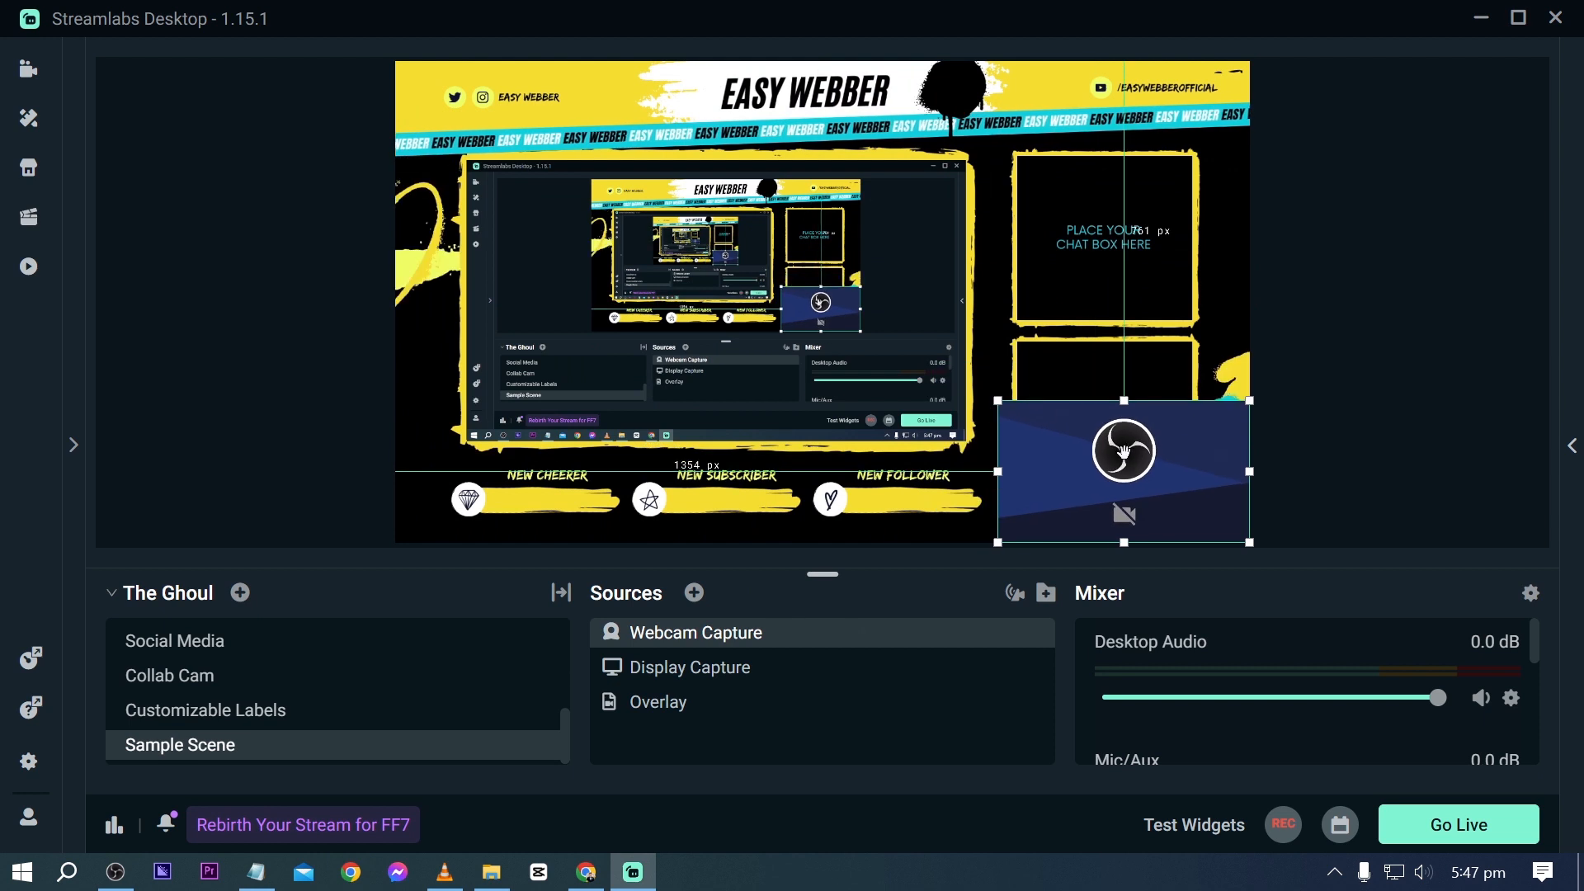
left_click_drag(1131, 454, 1108, 429)
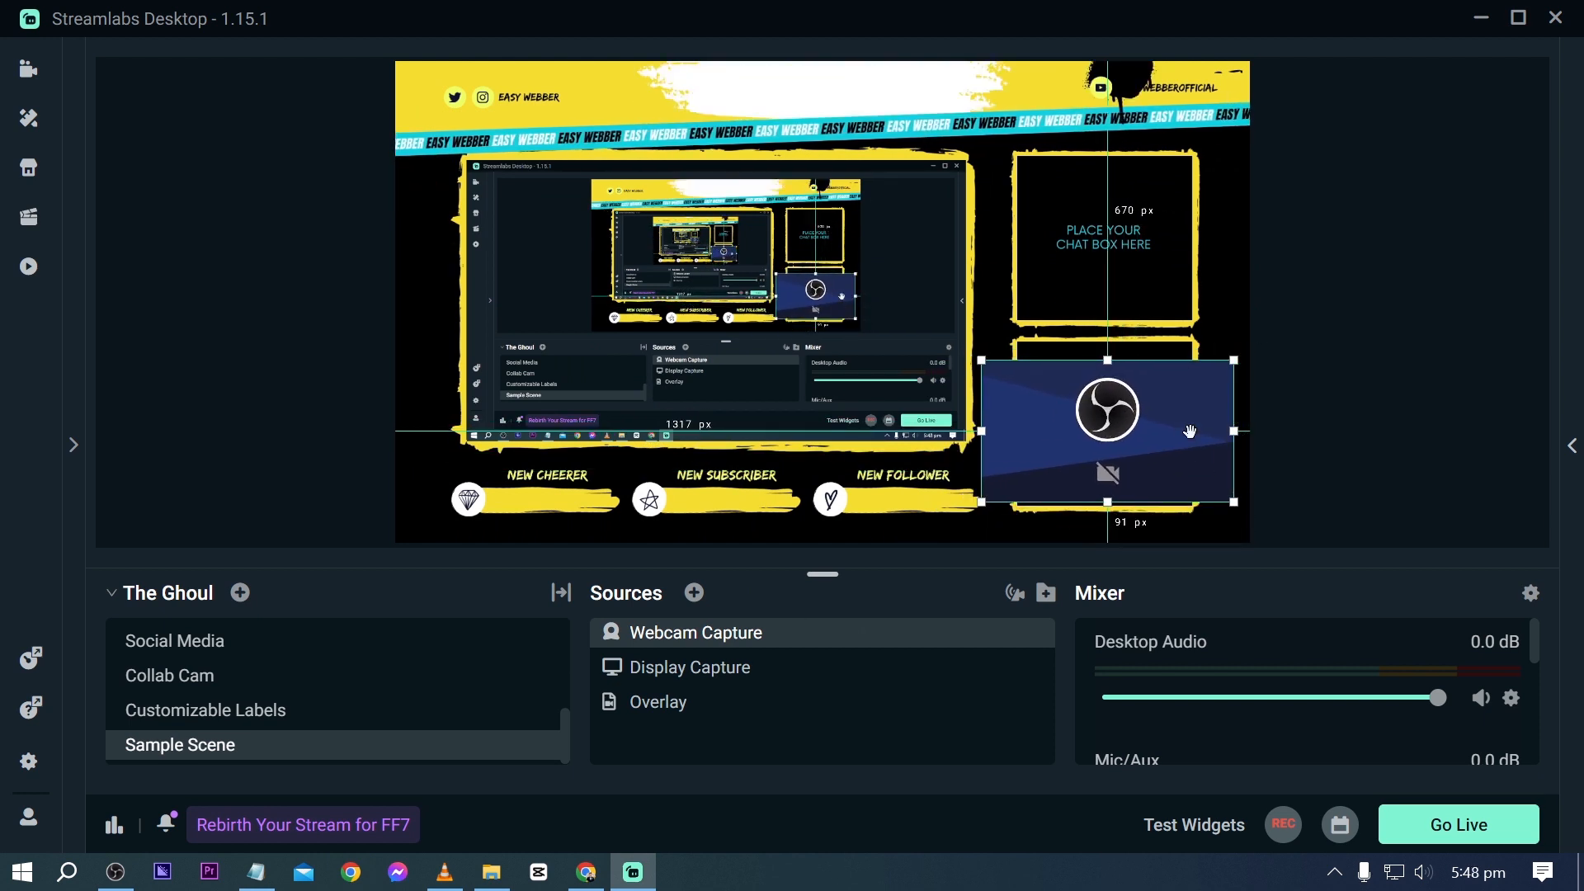
left_click(1237, 433)
left_click(1231, 435)
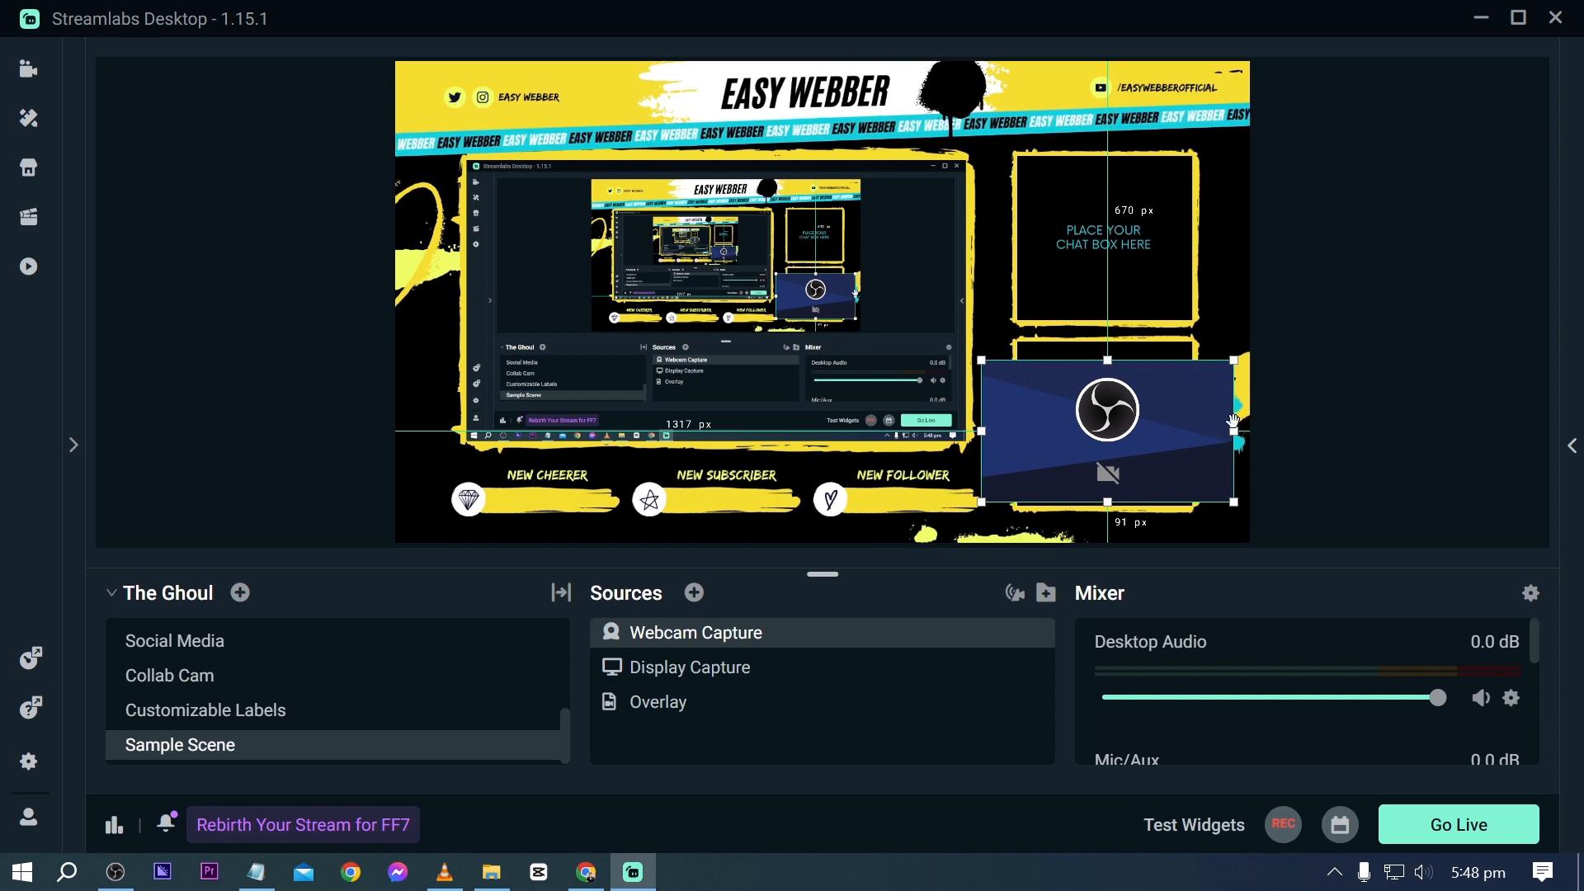
left_click_drag(1234, 430, 1145, 431)
left_click(1061, 428)
left_click(1062, 428)
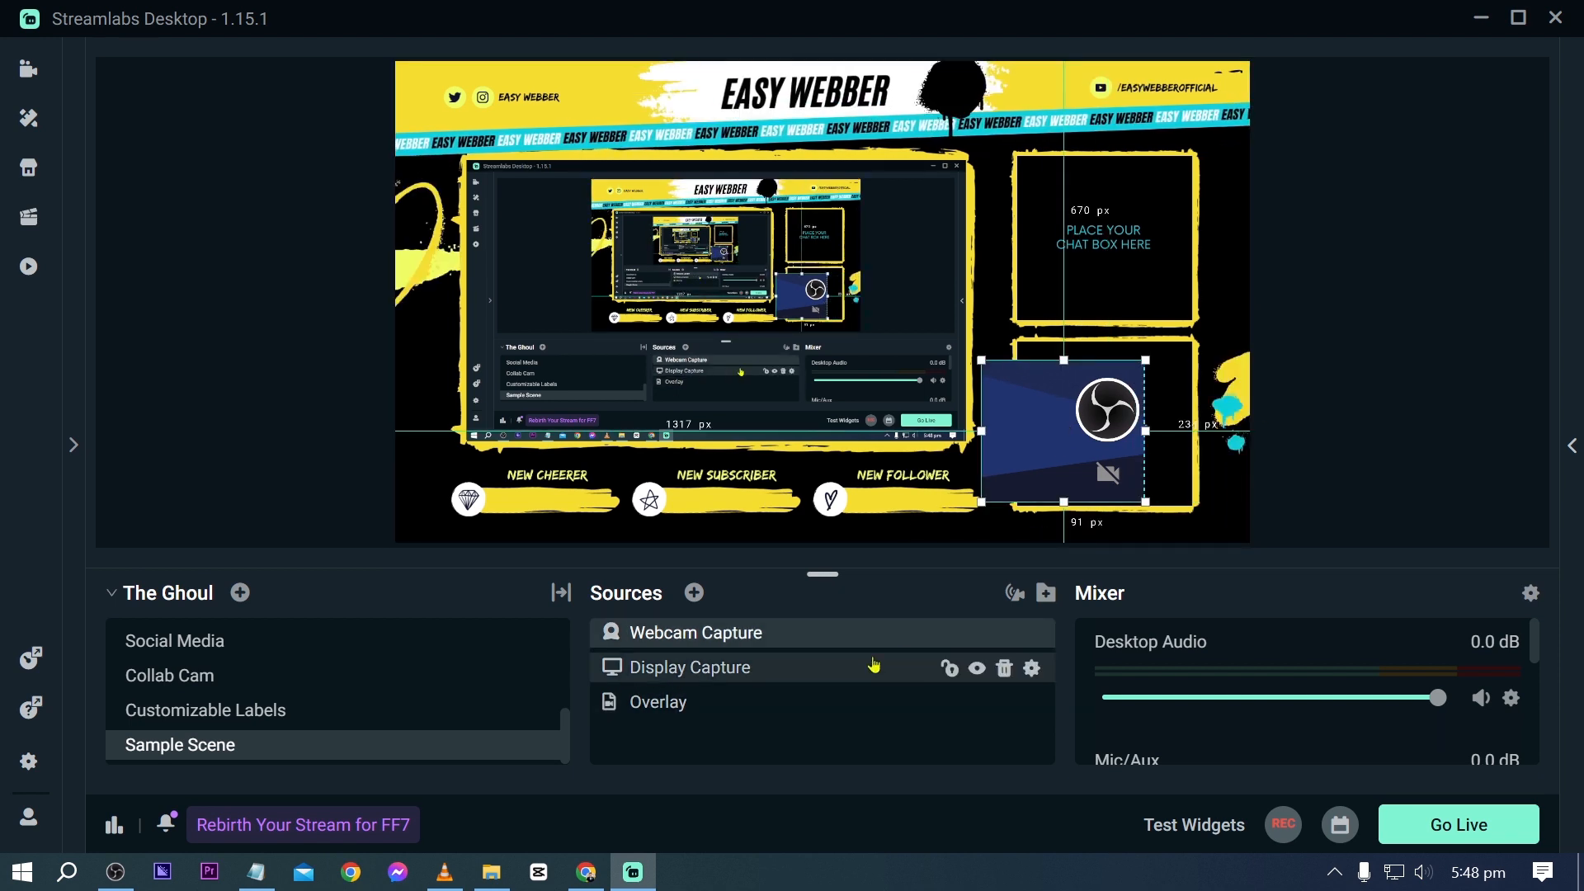
- Remove the Webcam Capture source from Sample Scene
left_click(1003, 633)
left_click(859, 443)
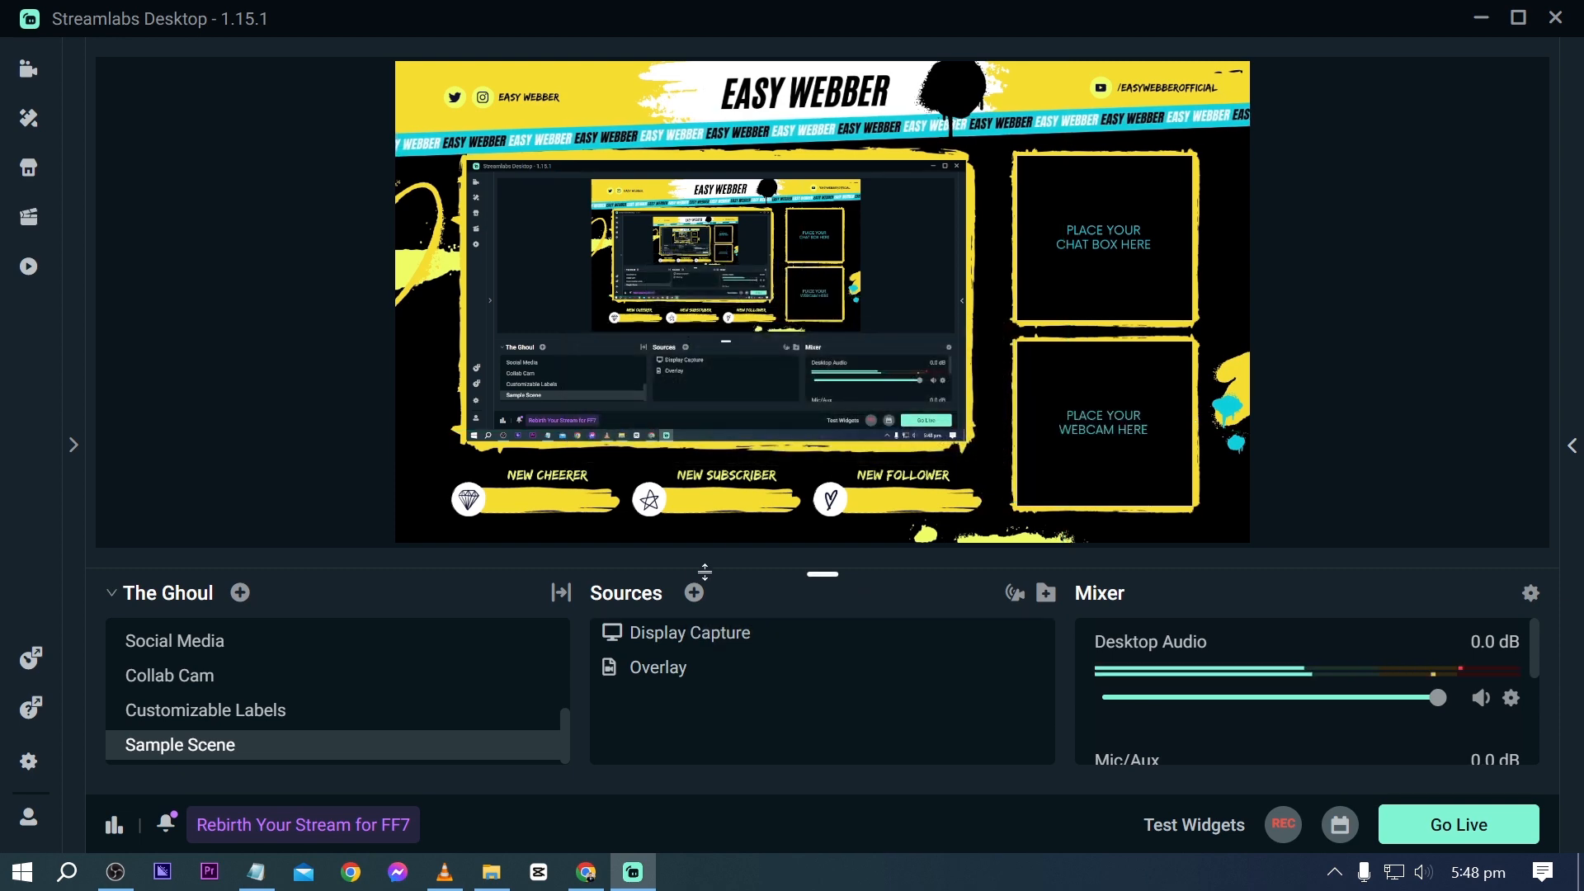
- Add the existing Isabelle app source to Sample Scene
left_click(694, 593)
scroll(548, 410, "down", 12)
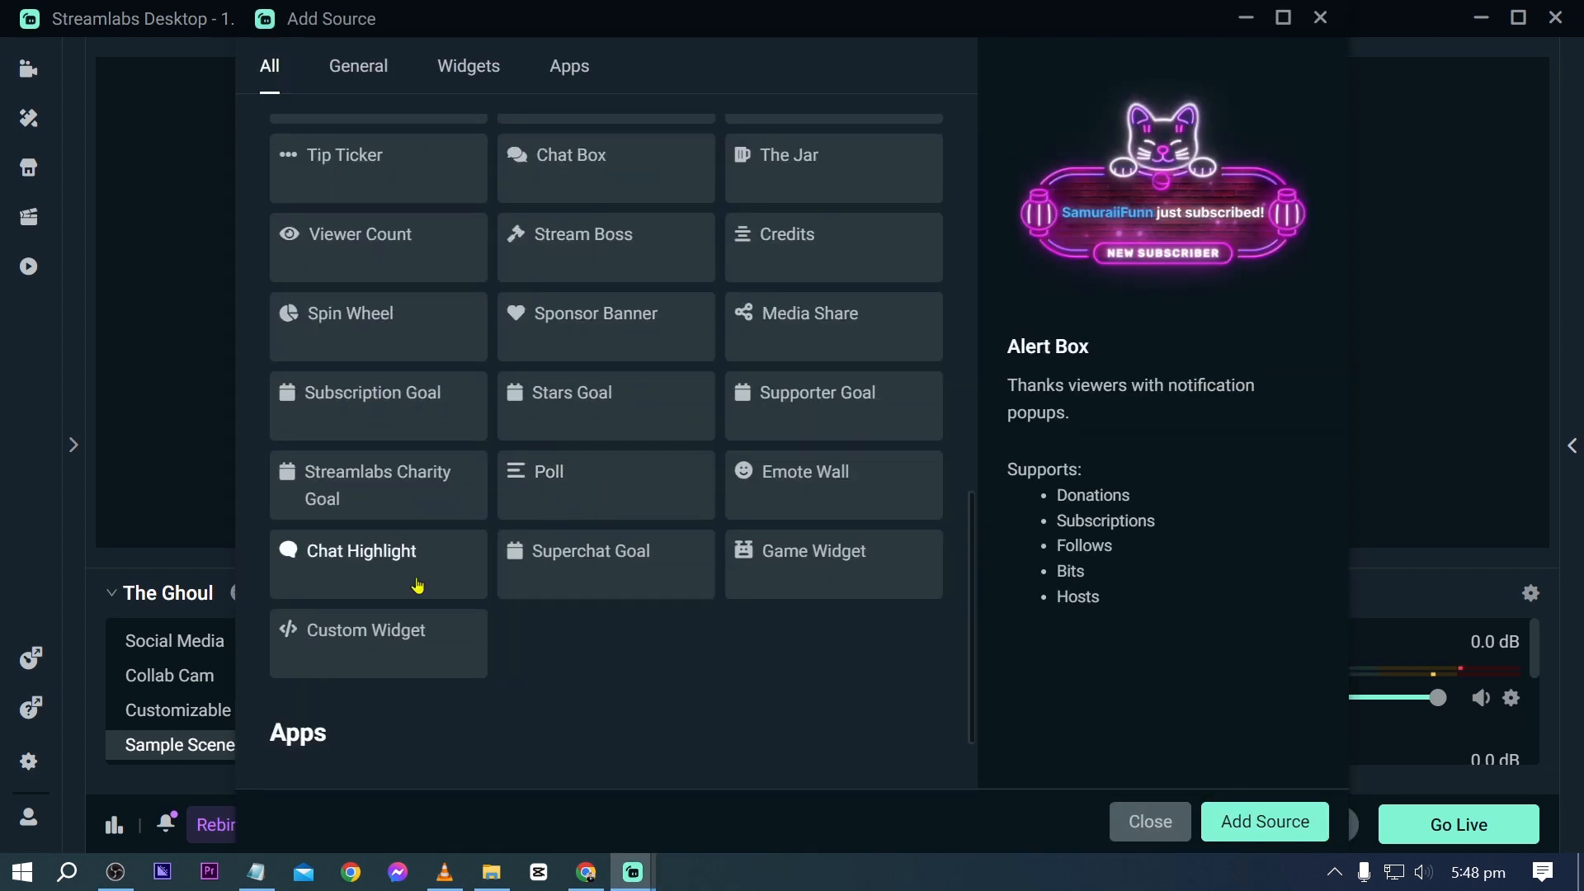
left_click(366, 712)
left_click(1265, 820)
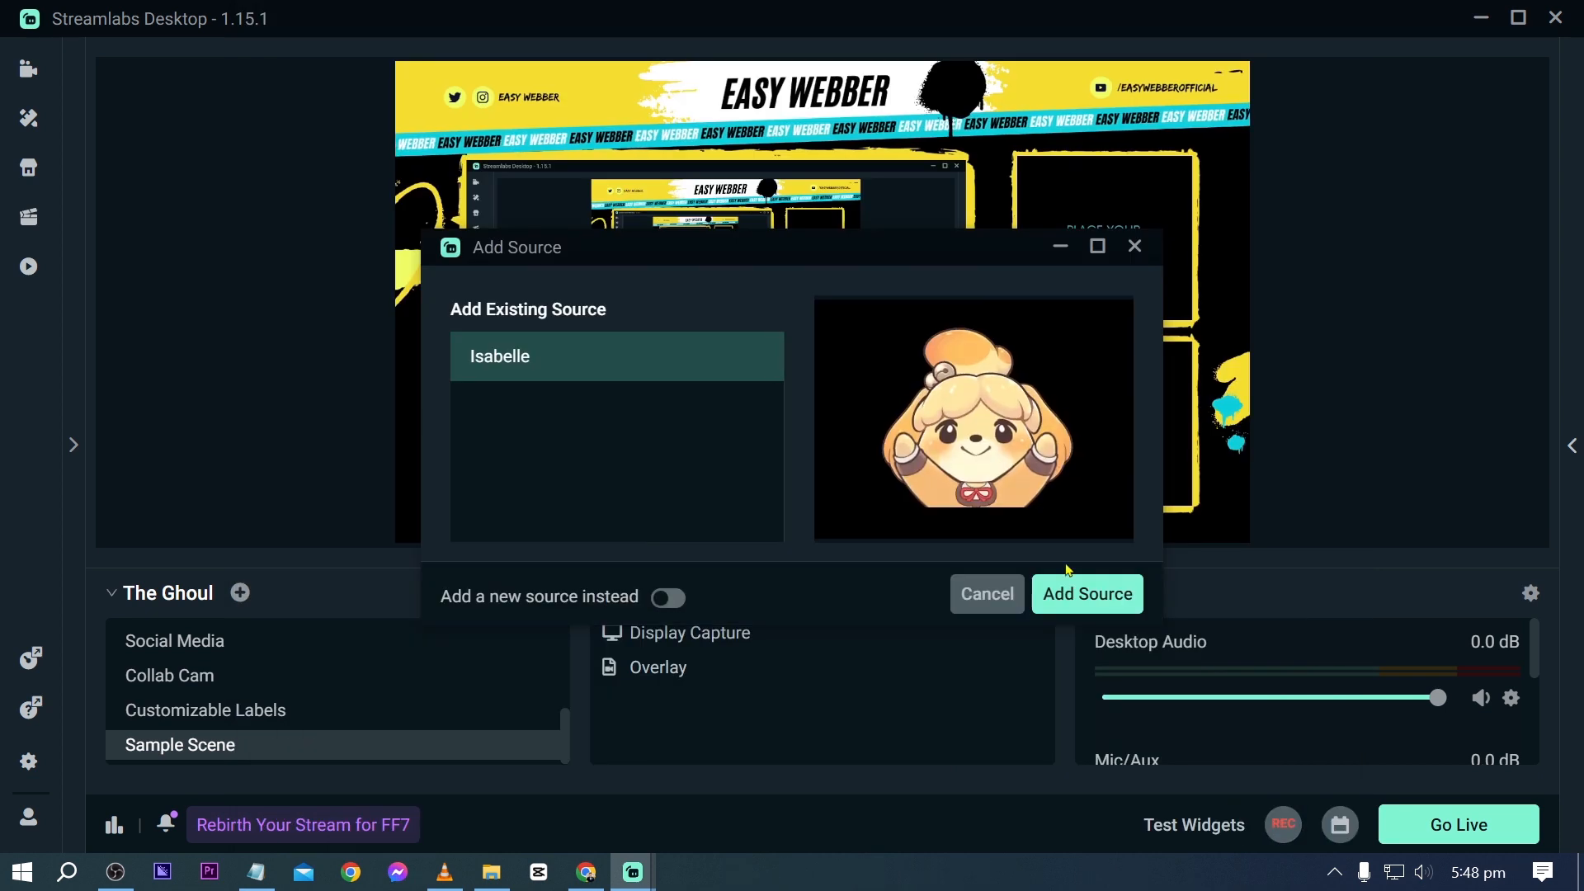
left_click(1076, 590)
- Position the Isabelle character inside the overlay's webcam frame, nudging it slightly left
left_click_drag(796, 350, 1074, 429)
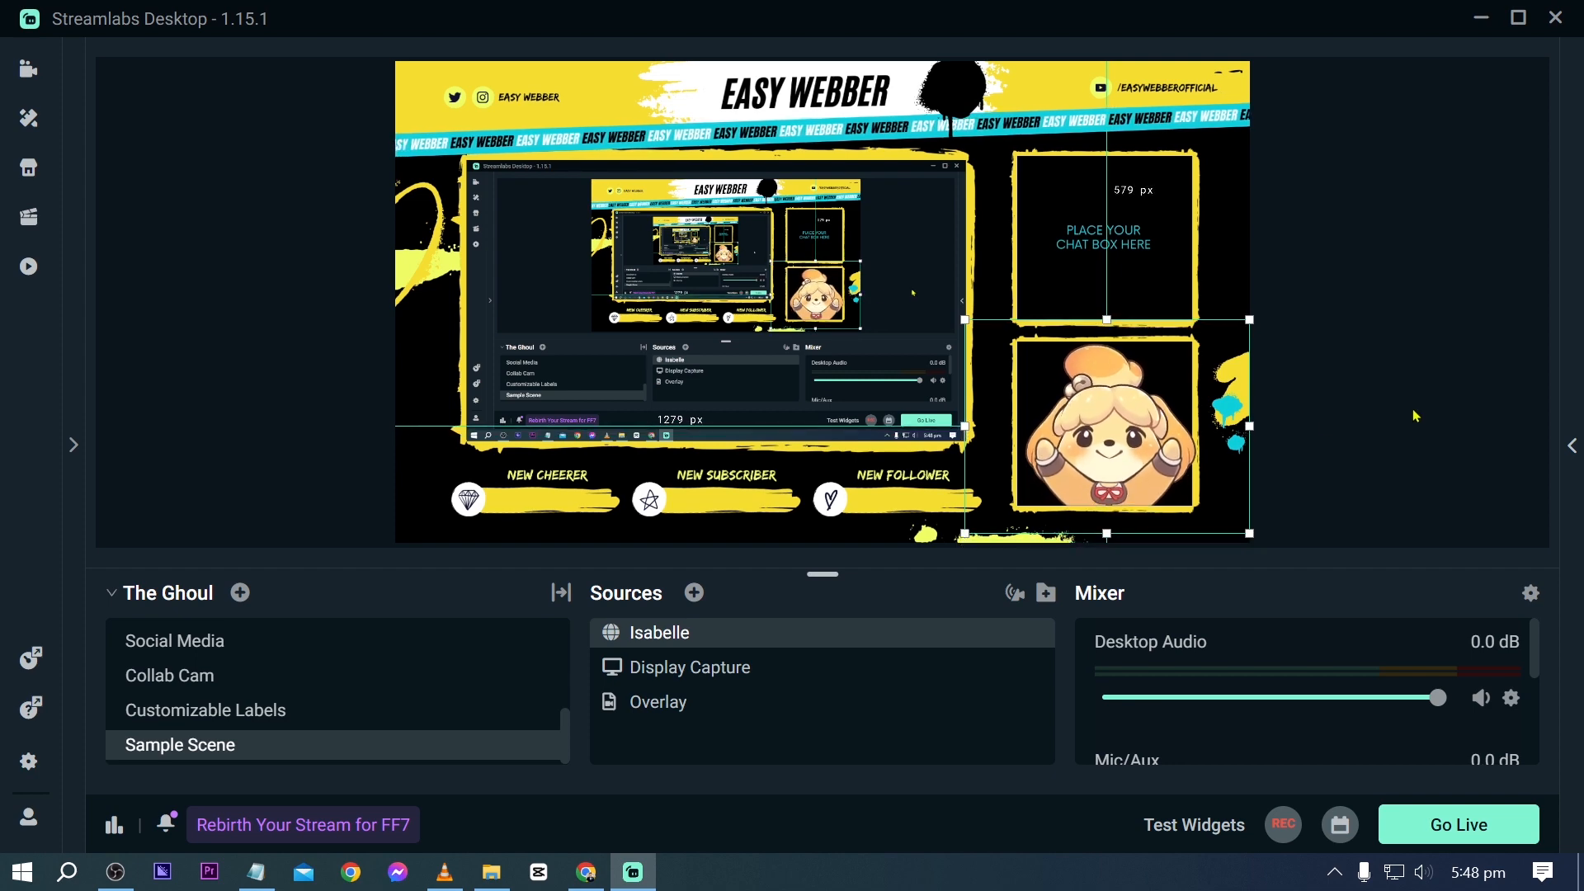
key("Left")
key("Left")
key("Left")
key("Left")
key("Left")
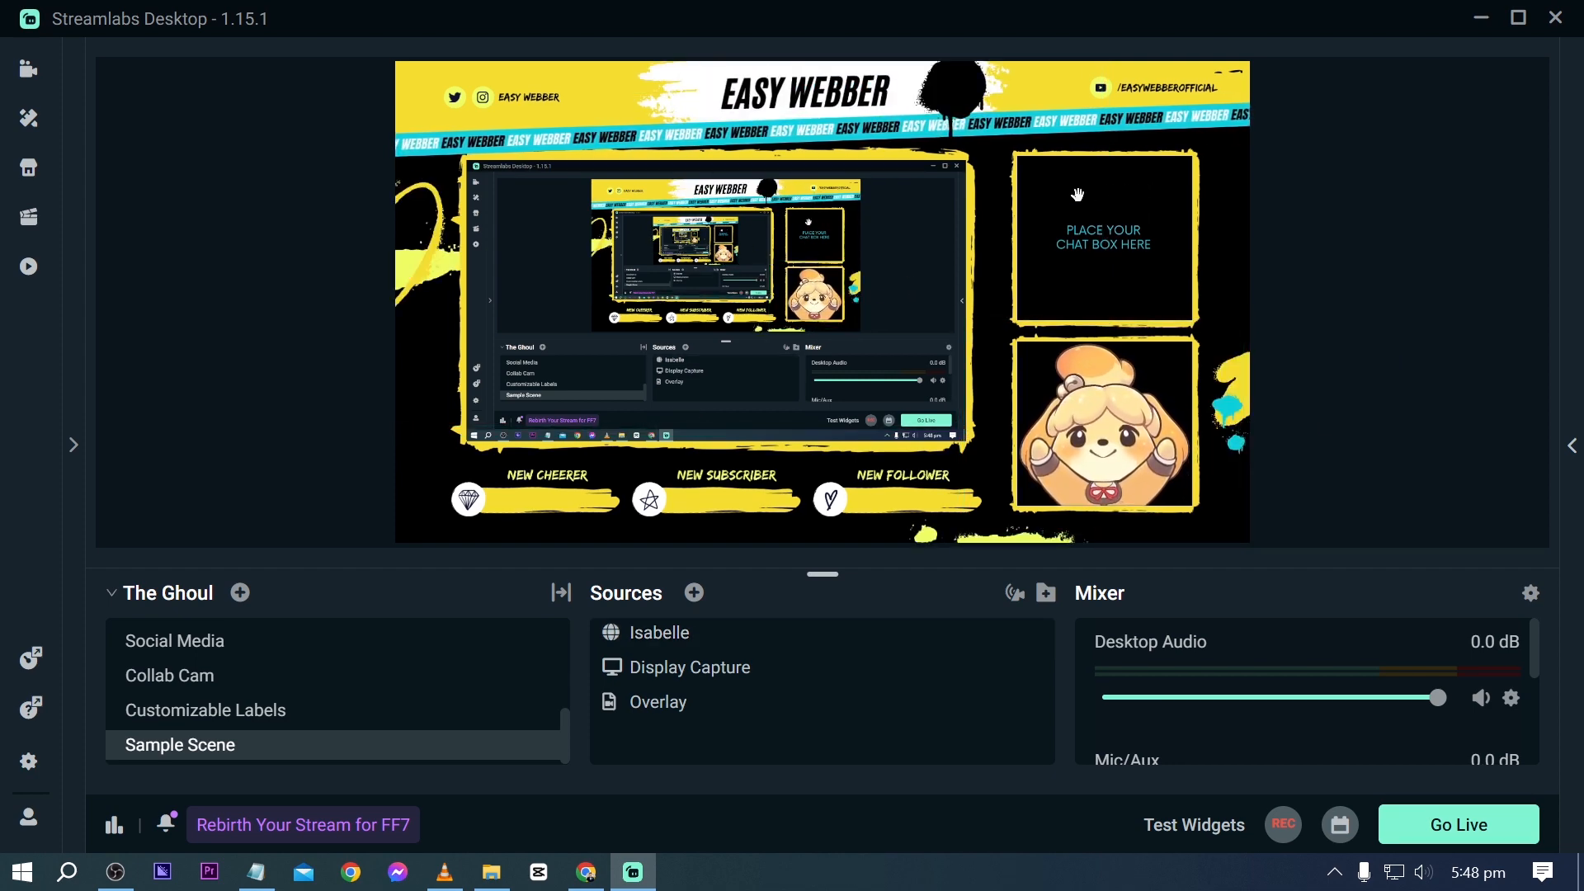
- Add the existing Chat Box widget source to Sample Scene
left_click(694, 592)
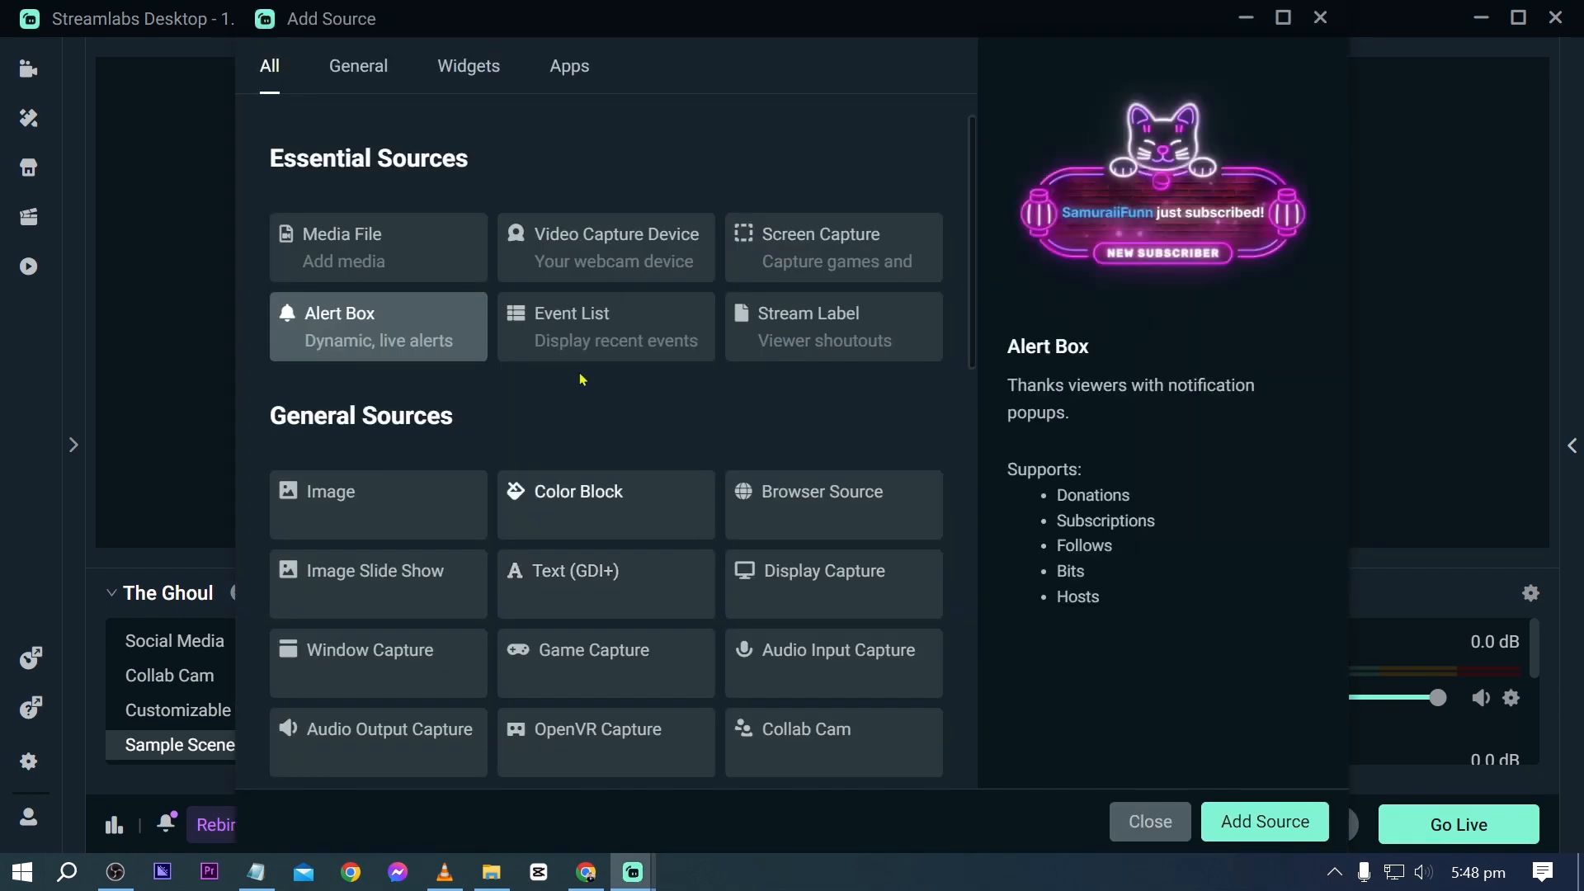
scroll(605, 455, "down", 3)
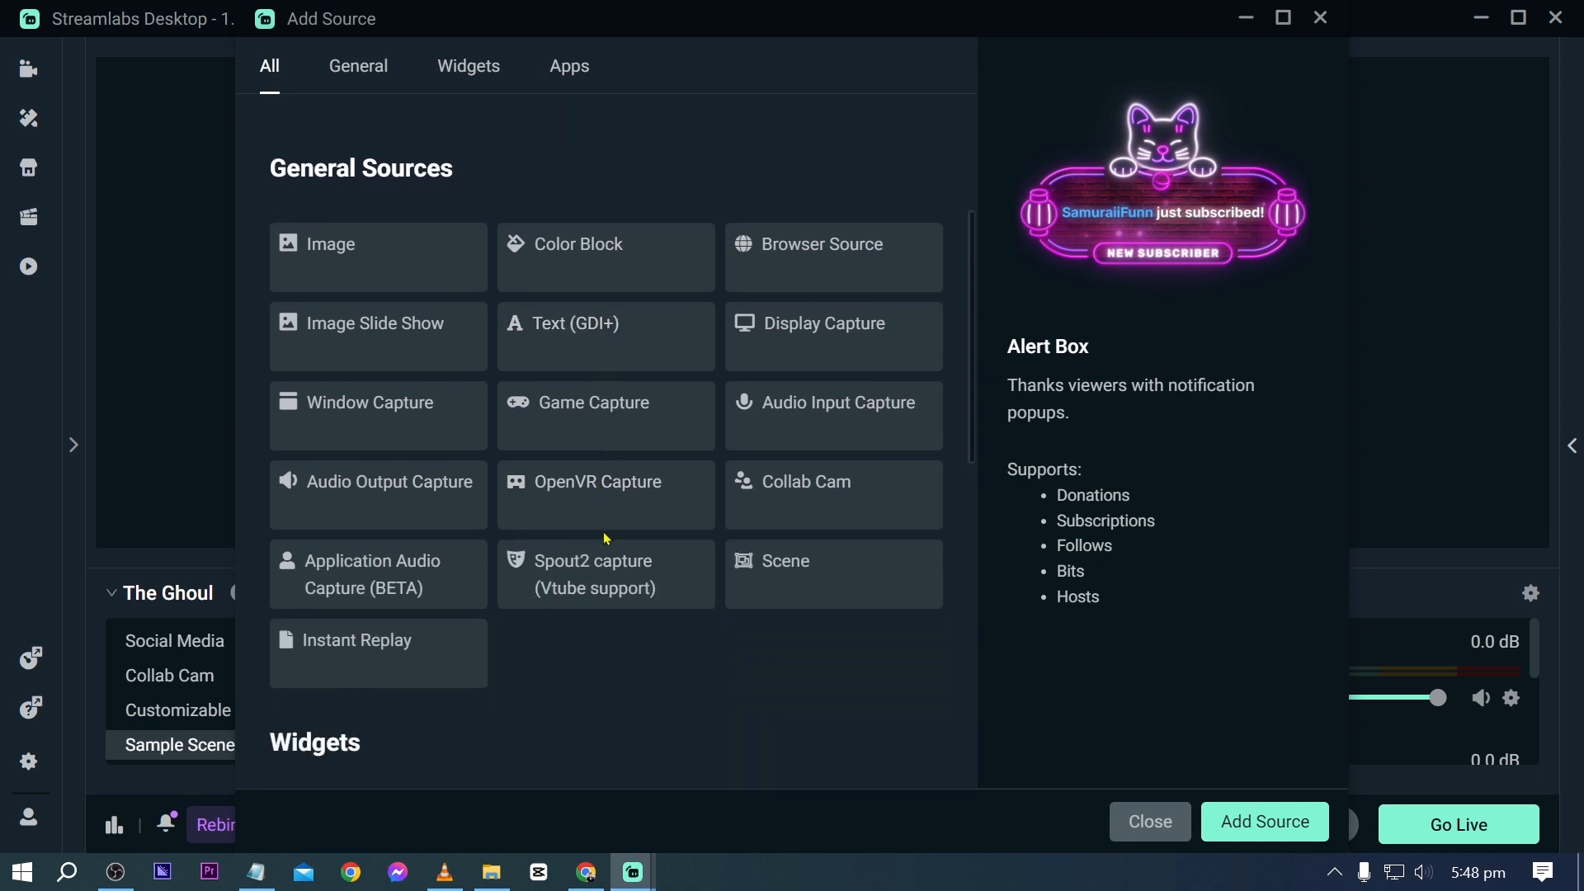
scroll(606, 541, "down", 2)
scroll(606, 543, "down", 4)
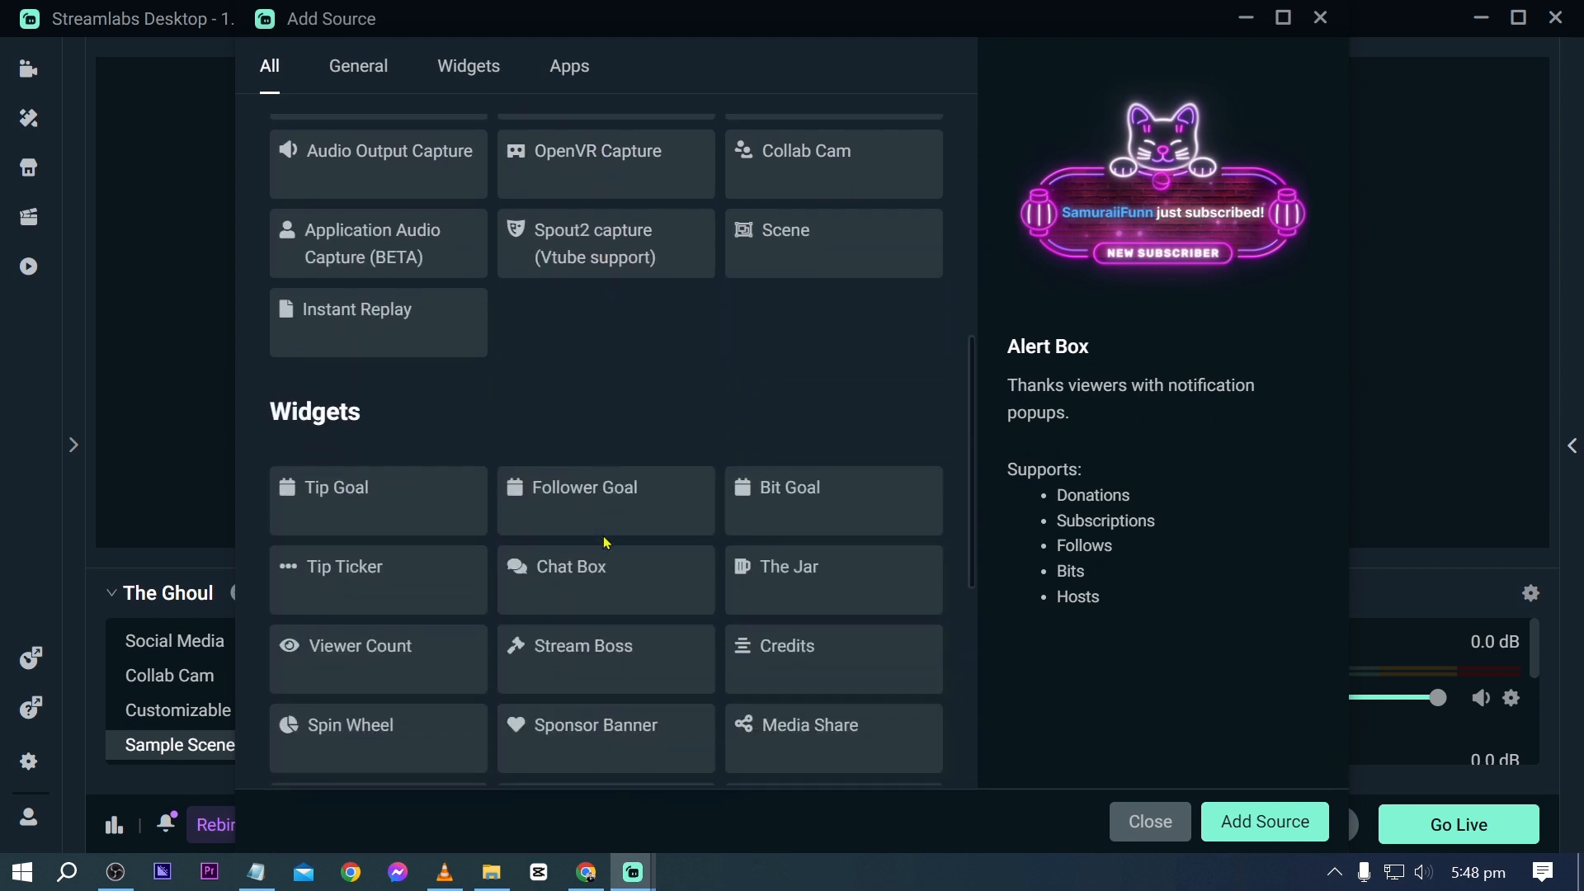
left_click(591, 433)
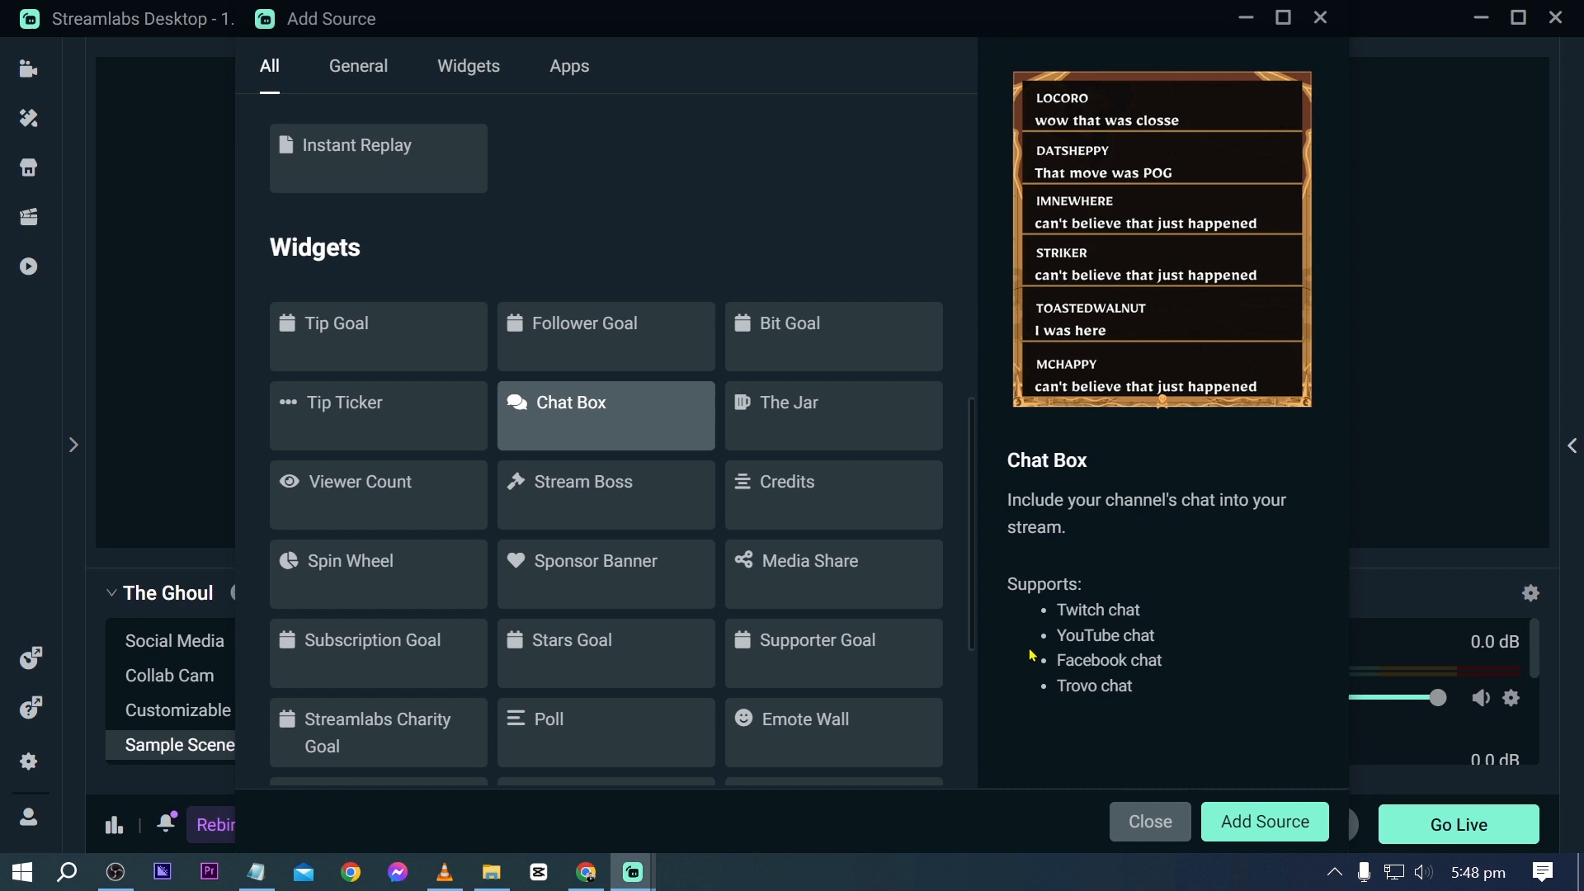
left_click(1258, 817)
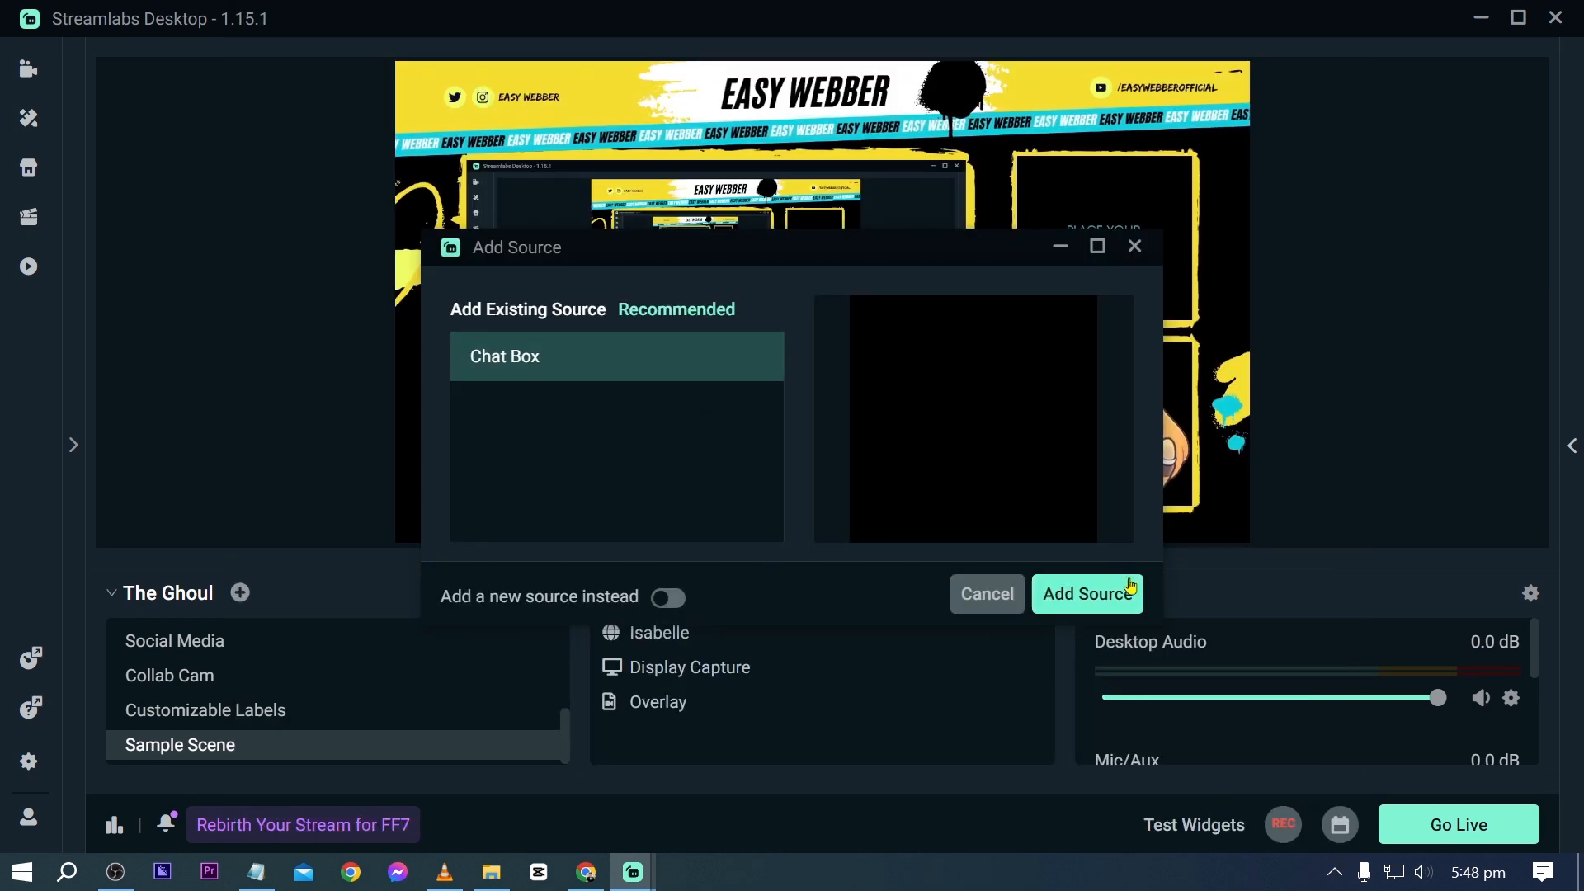
left_click(1088, 594)
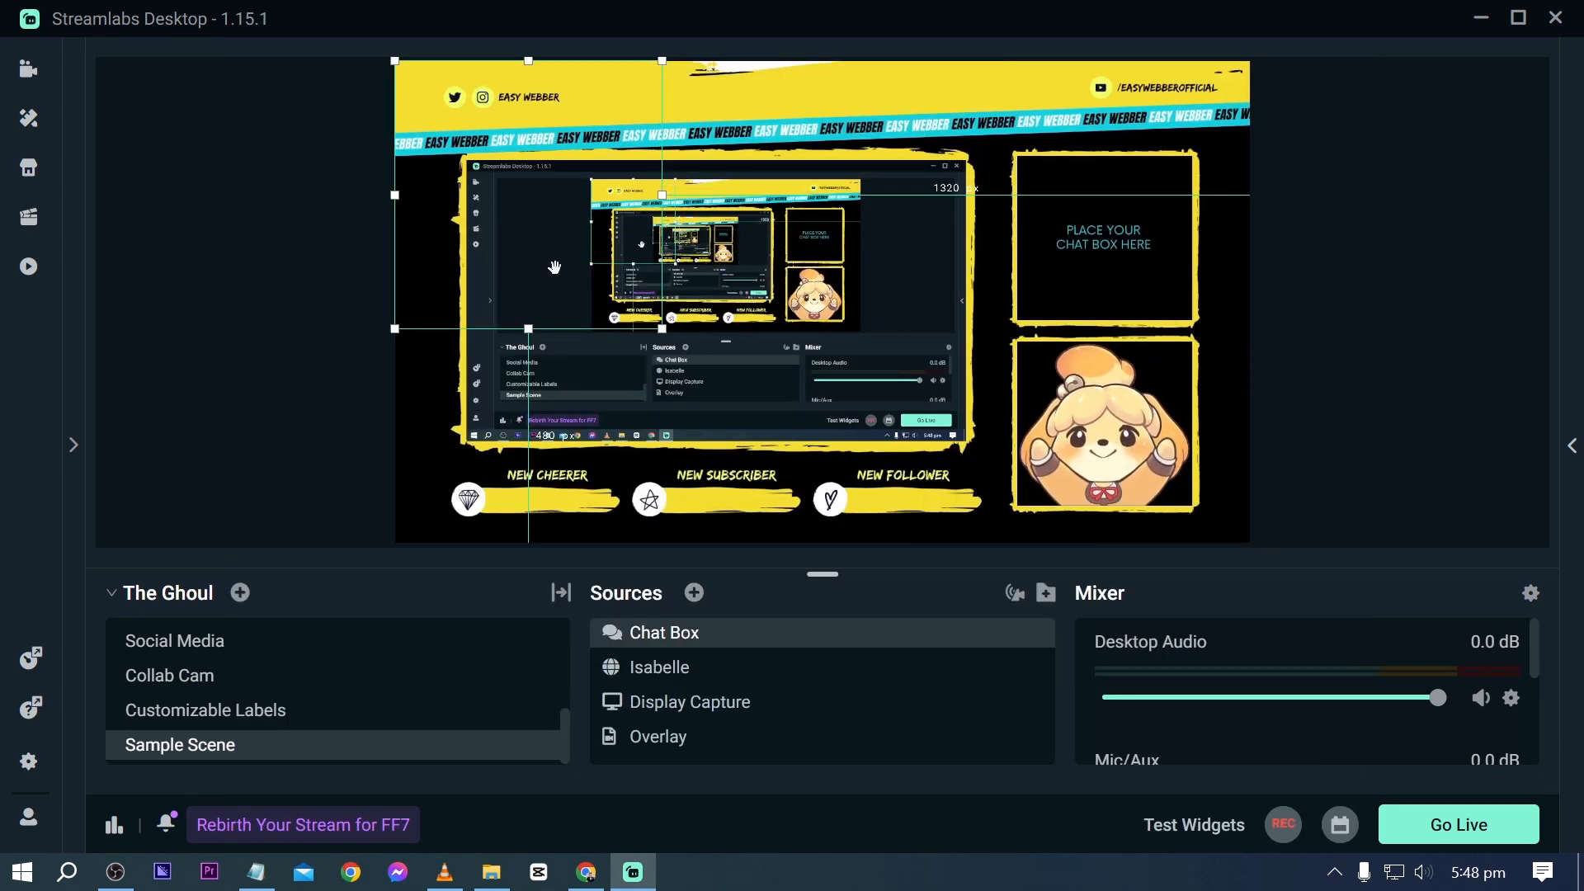
- Move the chat box onto the overlay's chat frame and shrink it to fit inside
left_click_drag(558, 270, 1180, 256)
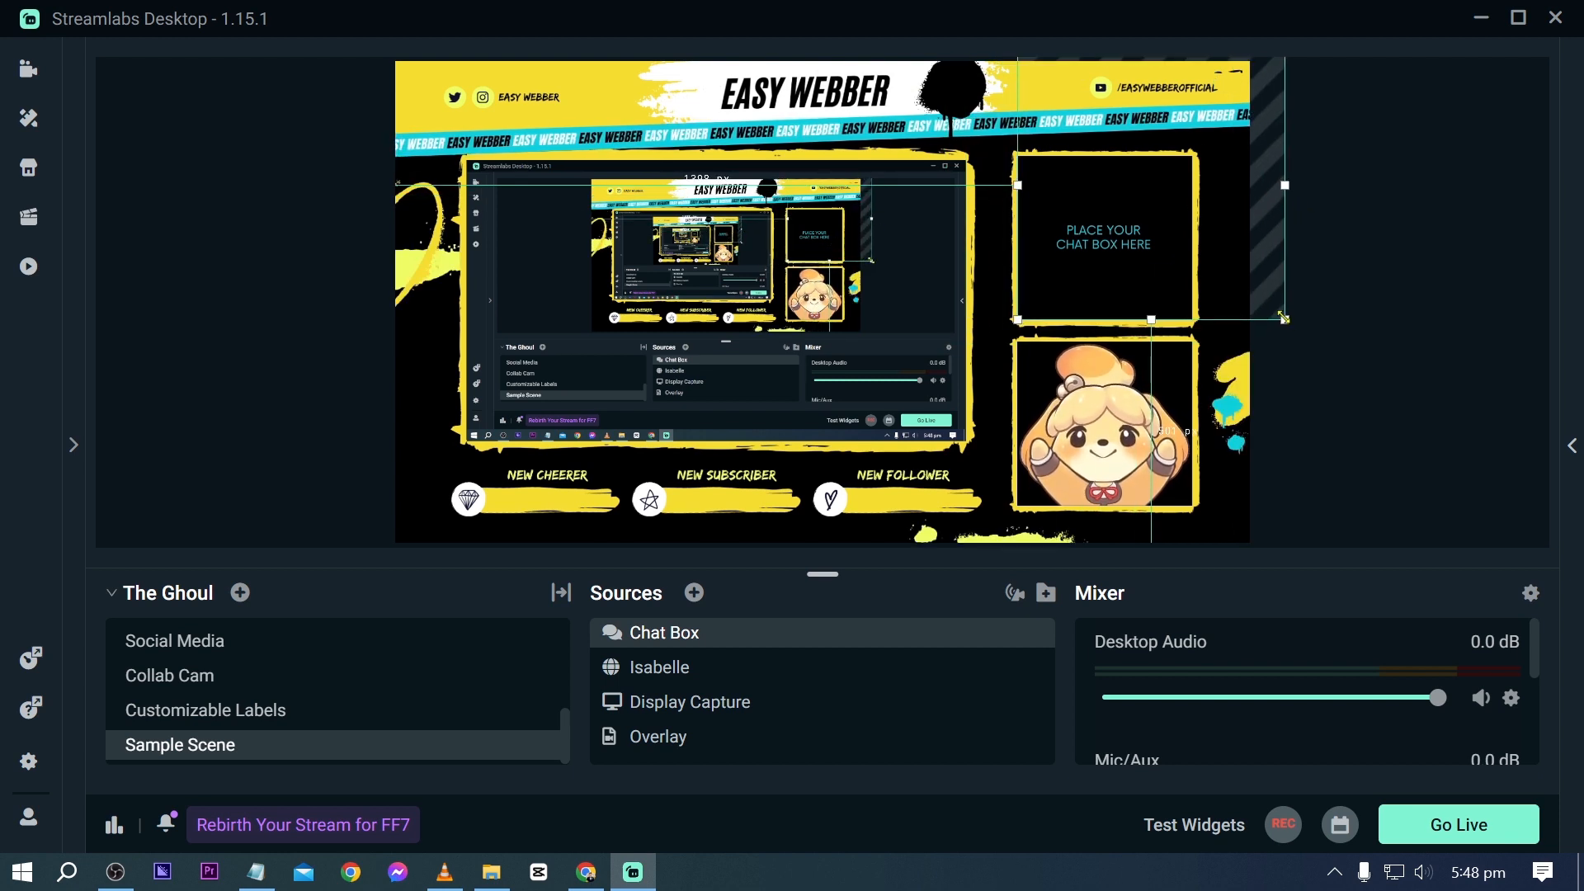
left_click_drag(1283, 317, 1188, 319)
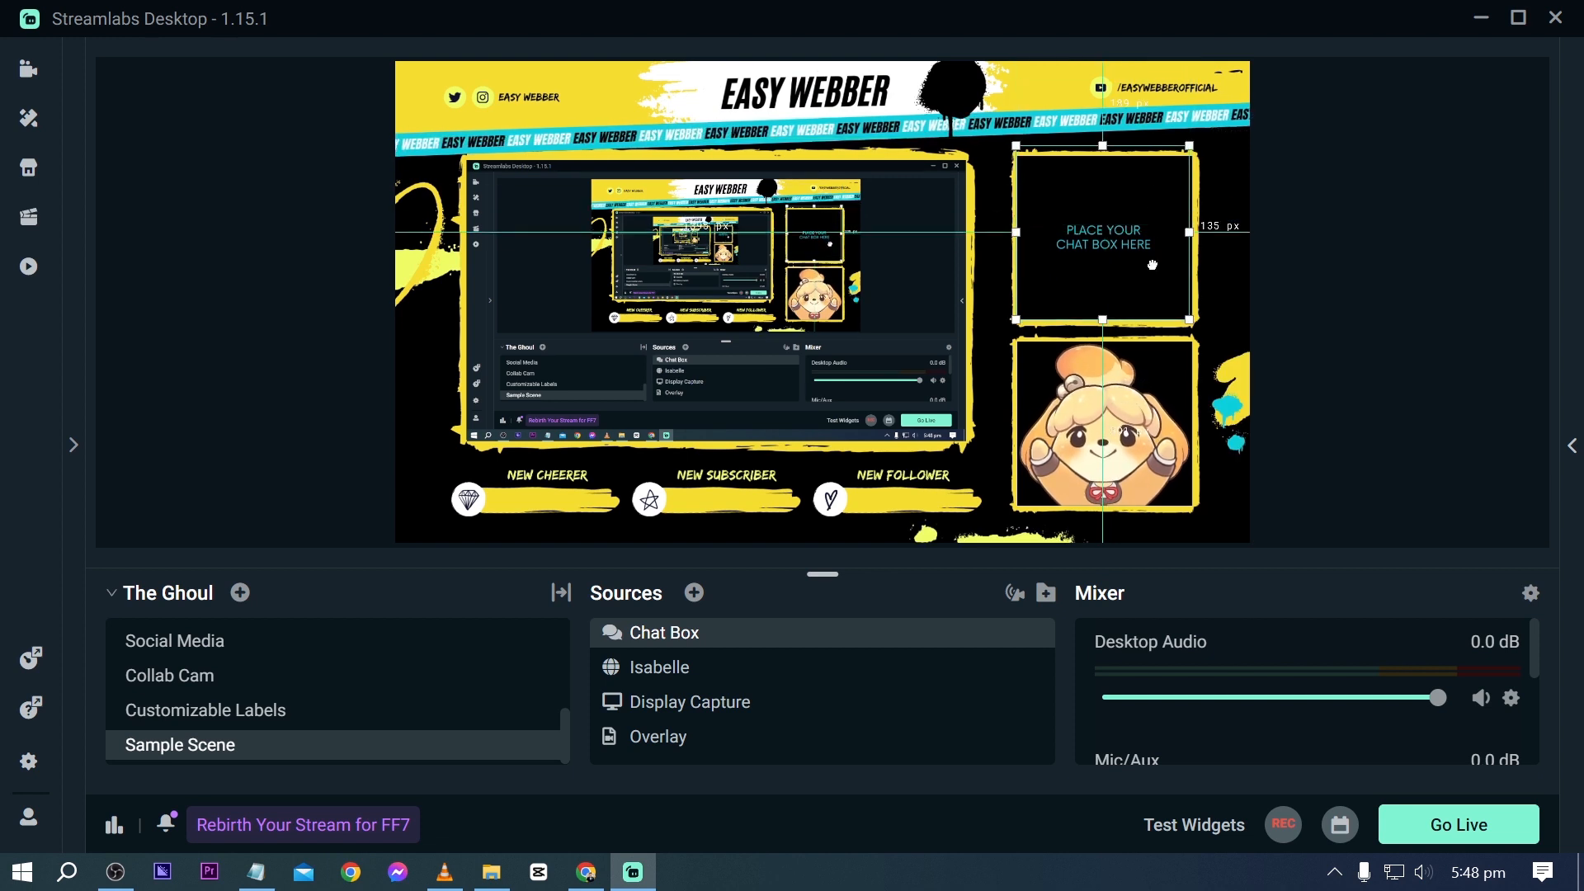
left_click_drag(1139, 199, 1142, 200)
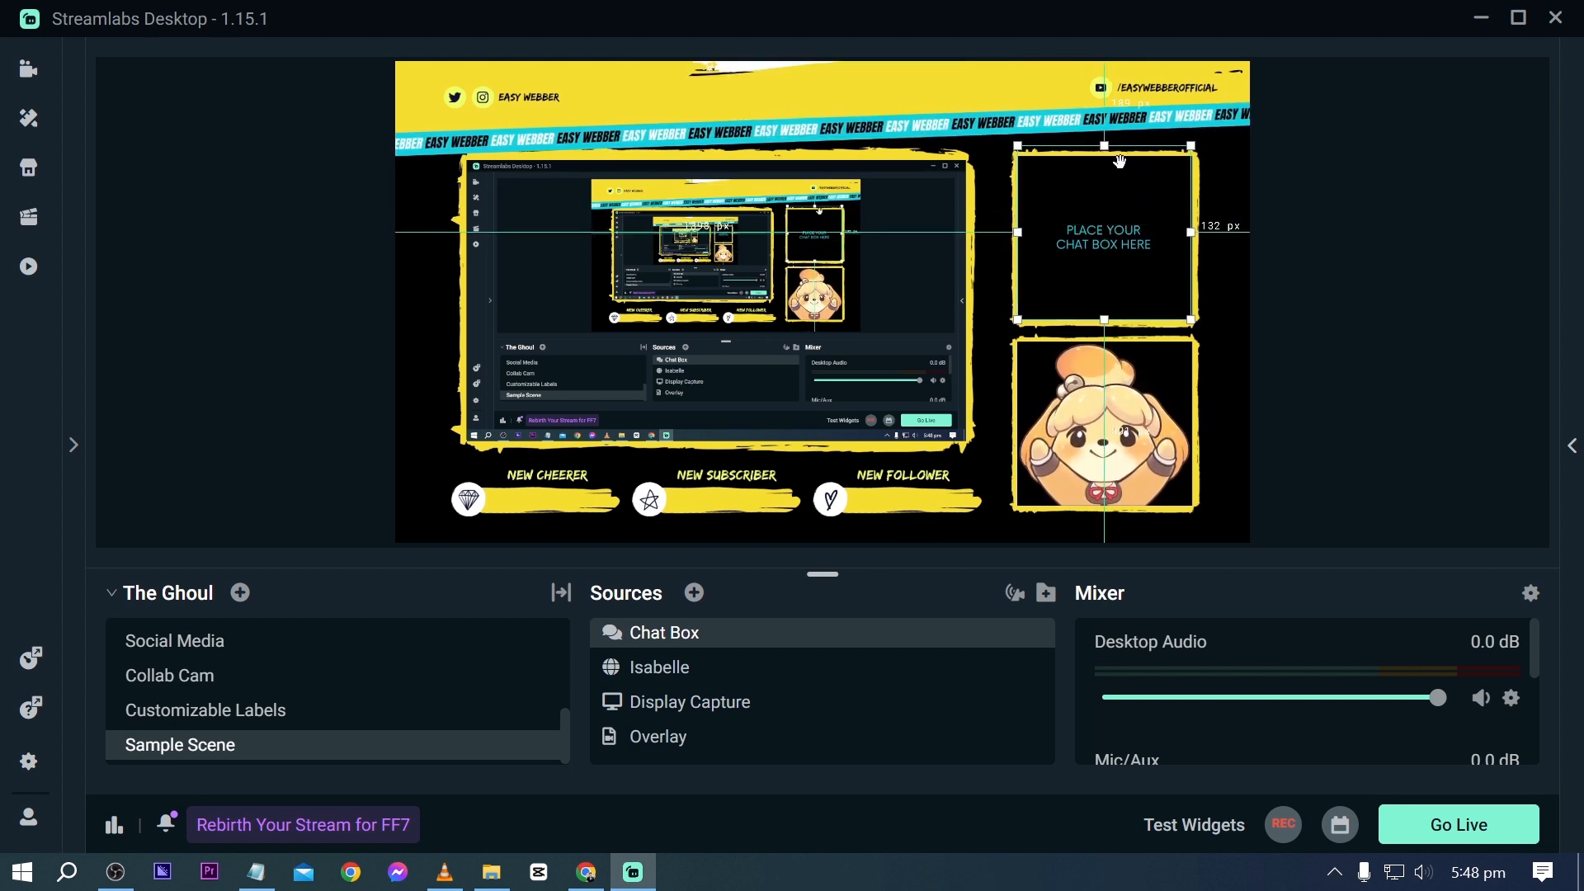
left_click_drag(1104, 147, 1102, 161)
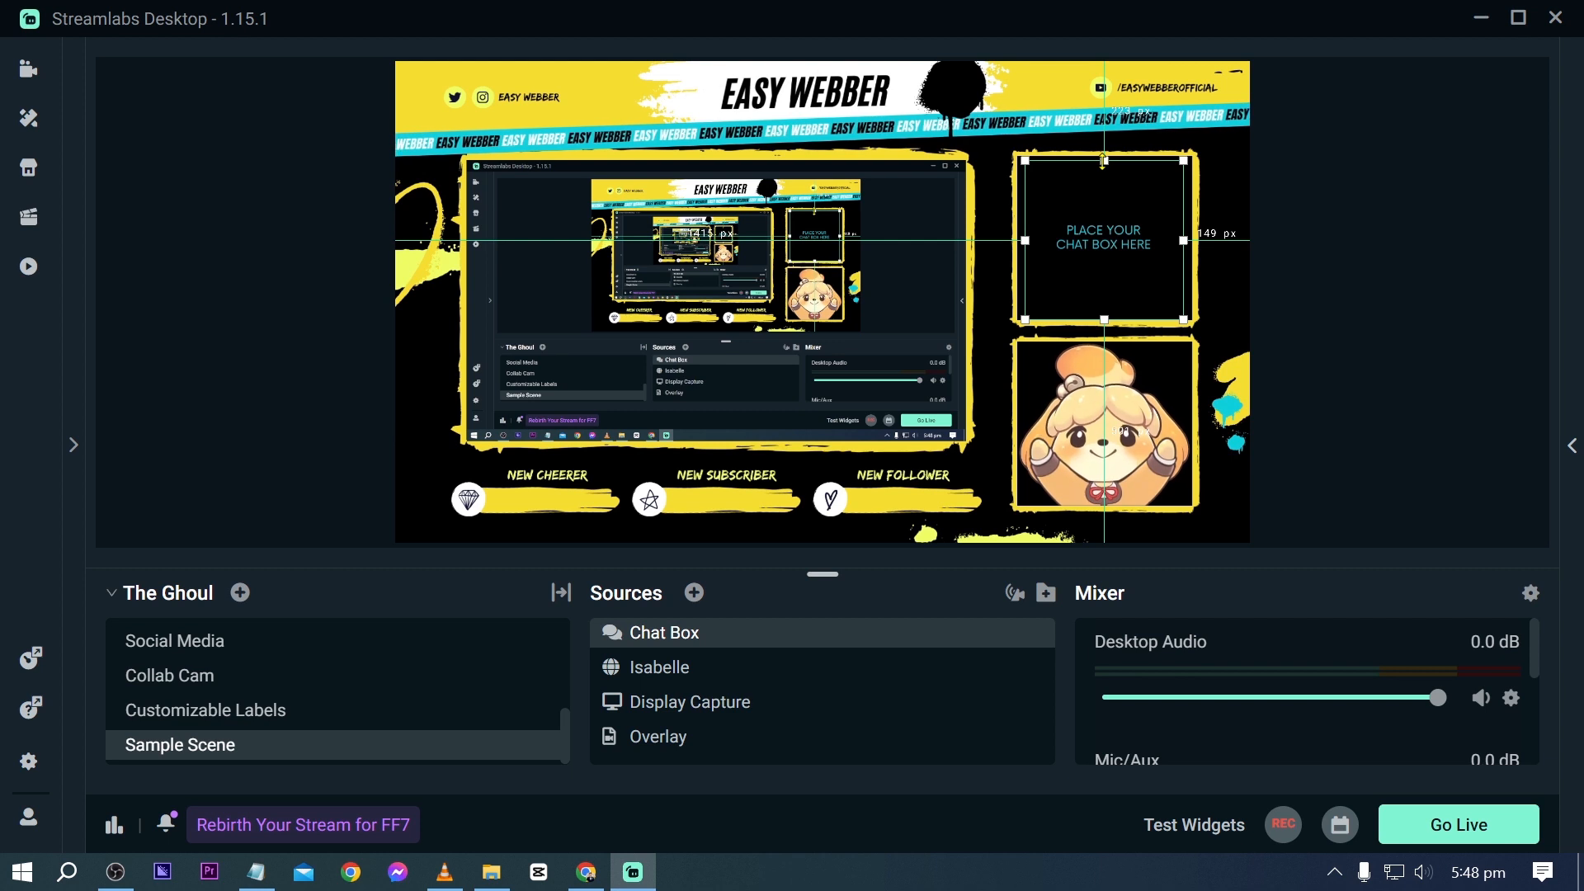
left_click(1350, 440)
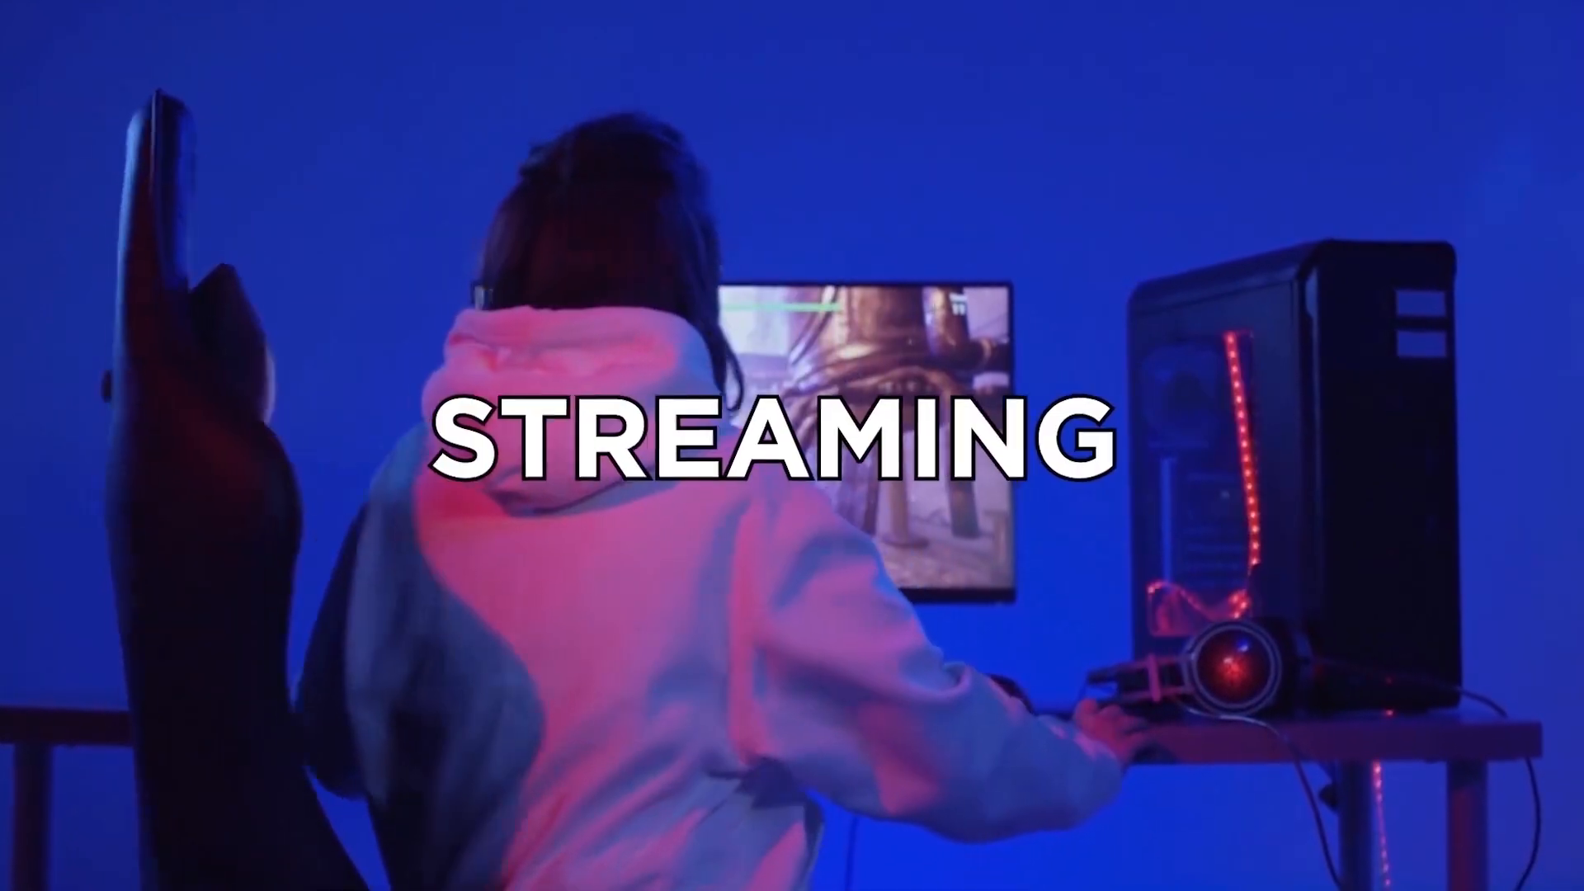
scroll(400, 488, "down", 5)
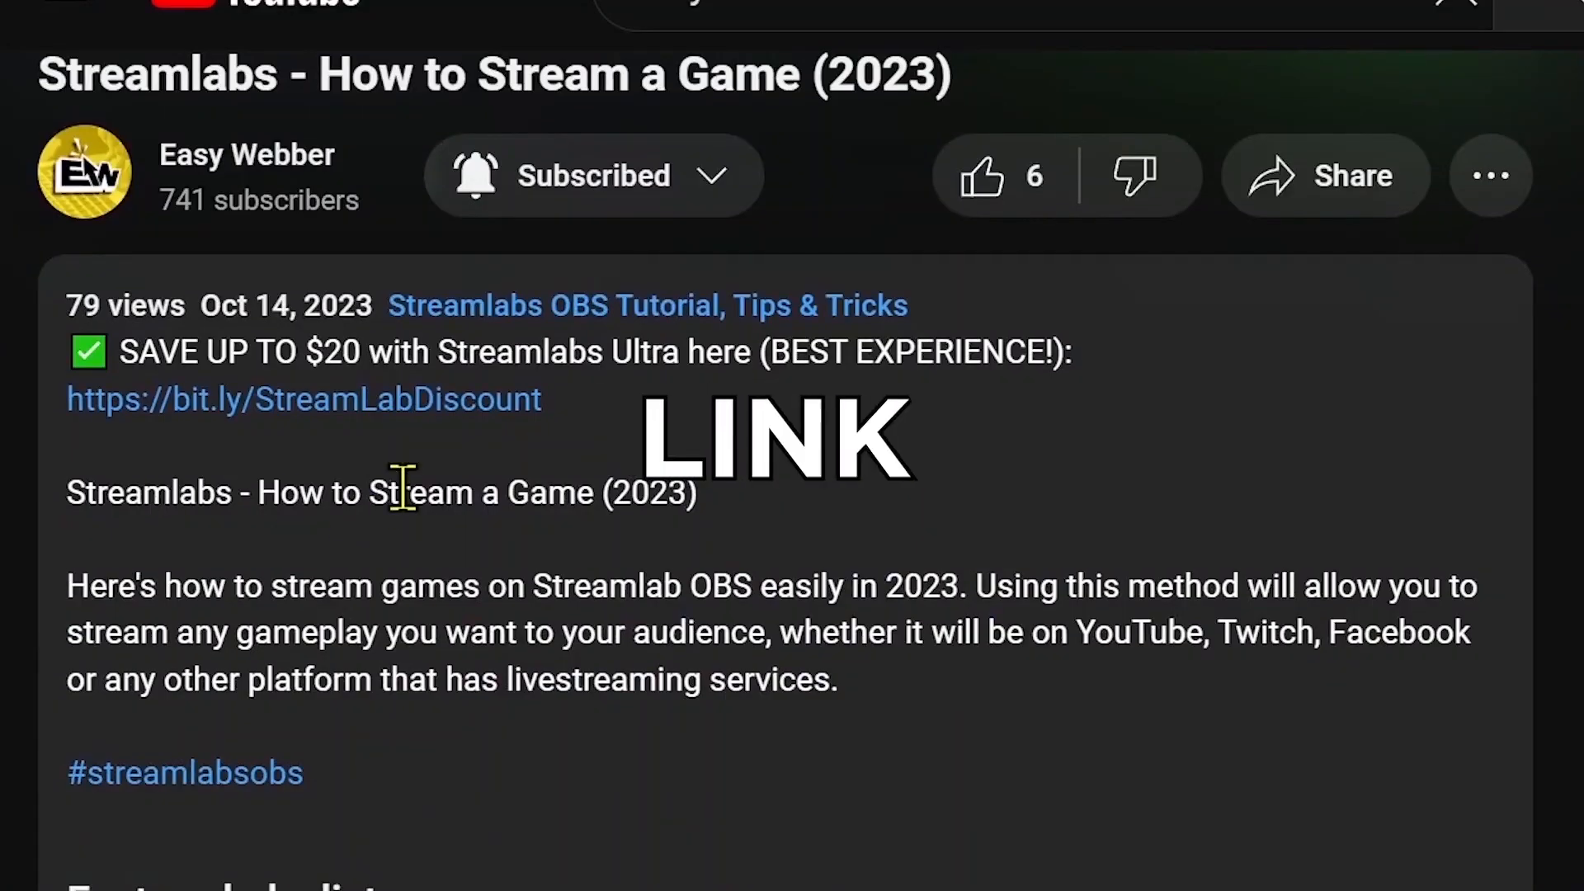